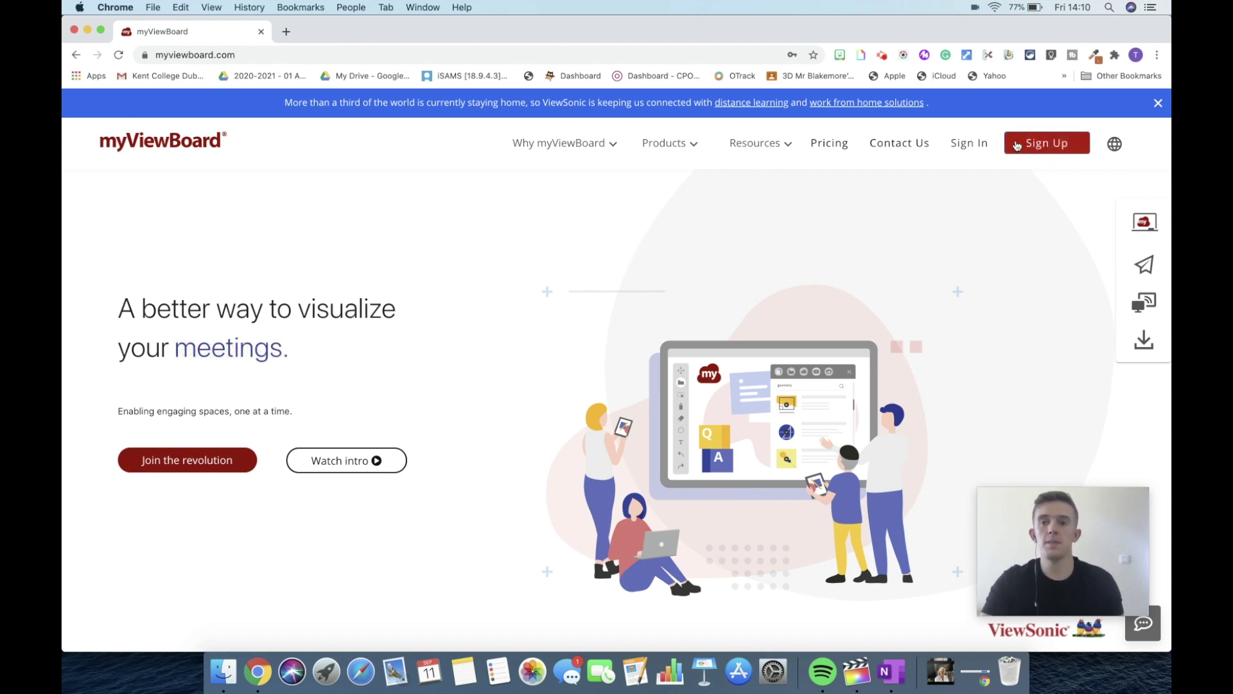
Step: Sign in with the saved email and password, then open a blank whiteboard in a new tab
{"action": "left_click", "coordinate": [973, 143]}
{"action": "left_click", "coordinate": [545, 513]}
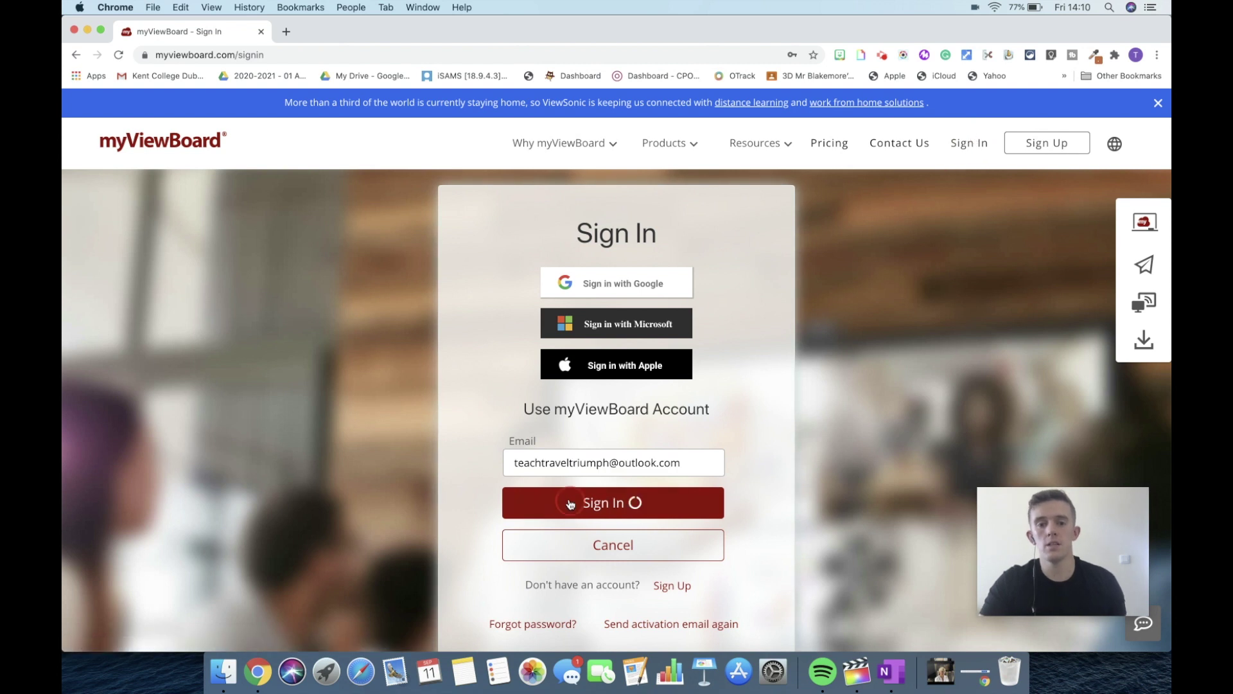
{"action": "left_click", "coordinate": [594, 565]}
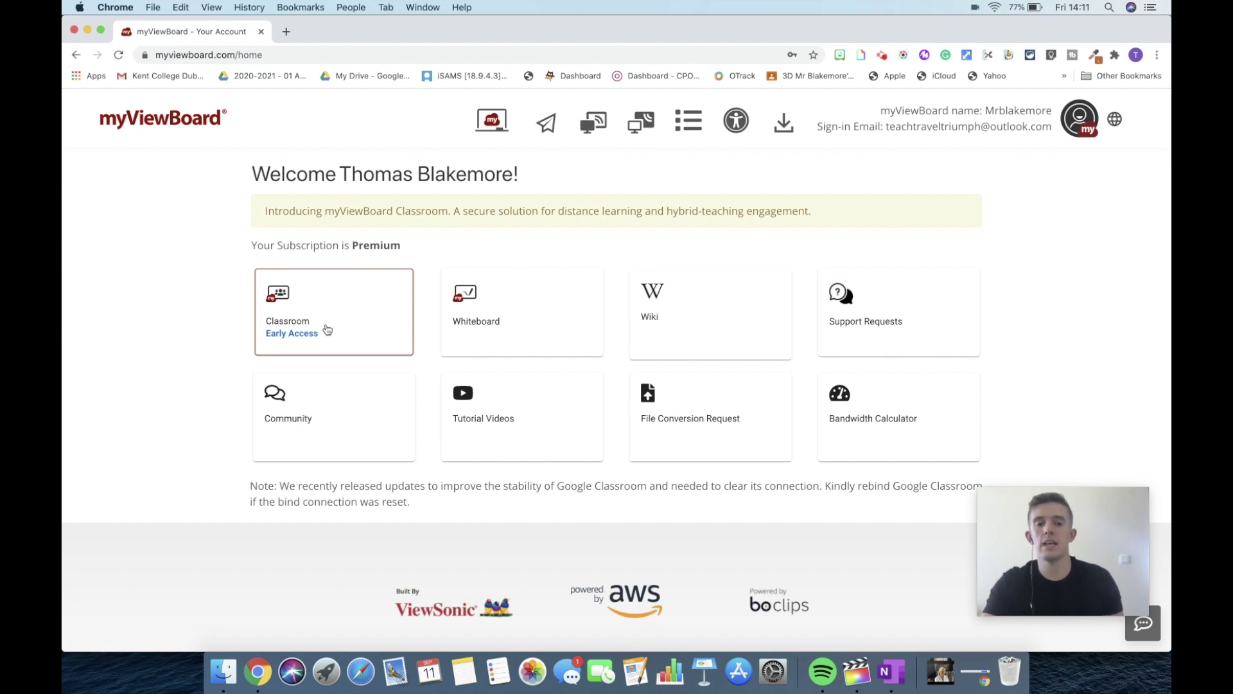
{"action": "left_click", "coordinate": [483, 311]}
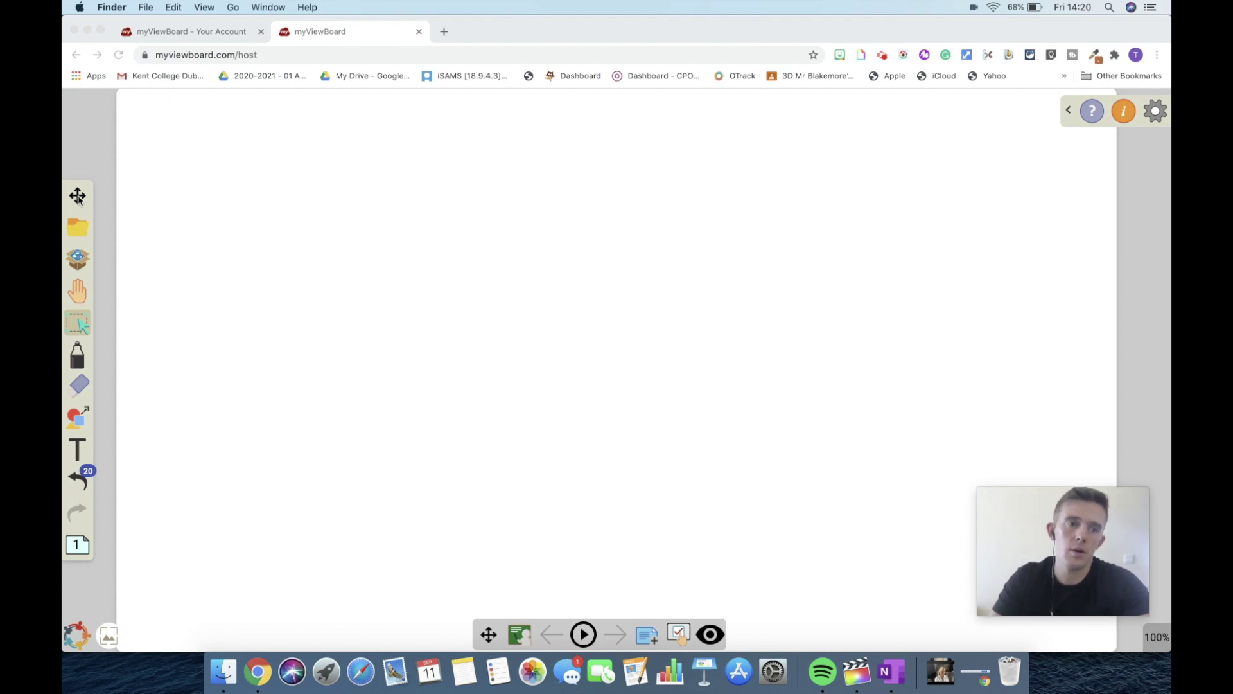
Step: Move the toolbar to the right and back left, then show the file import and export options
{"action": "left_click", "coordinate": [77, 196]}
{"action": "left_click", "coordinate": [77, 196]}
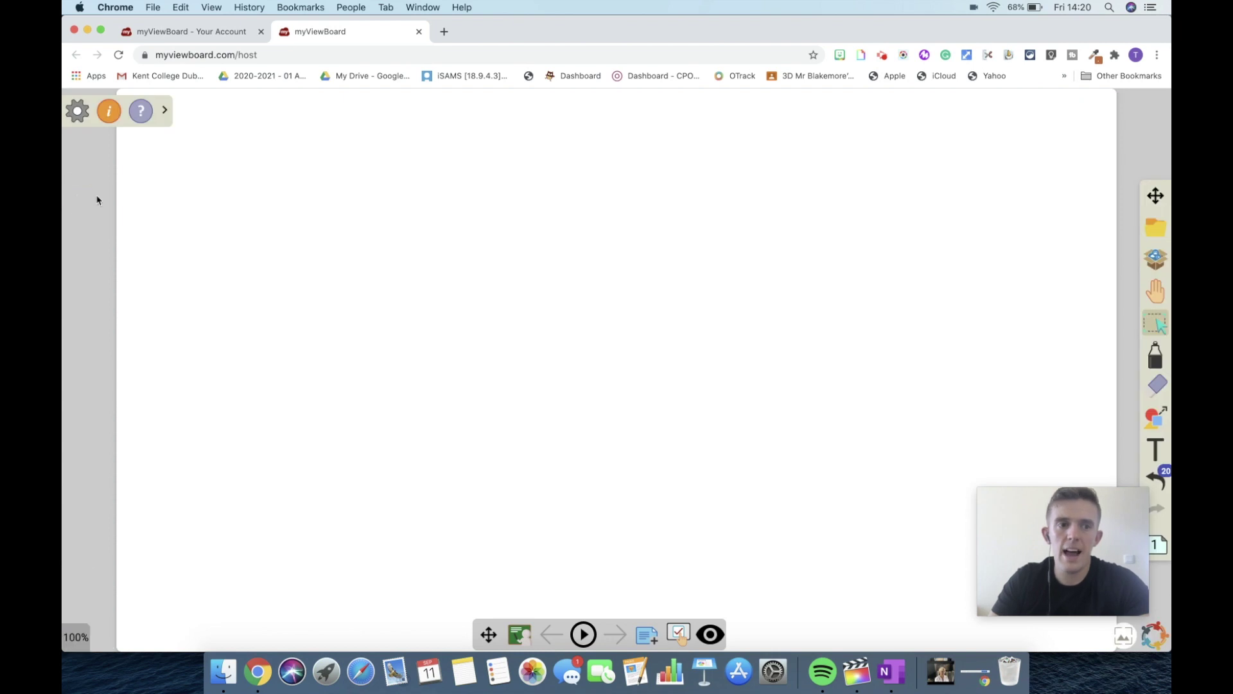
{"action": "left_click", "coordinate": [1156, 196]}
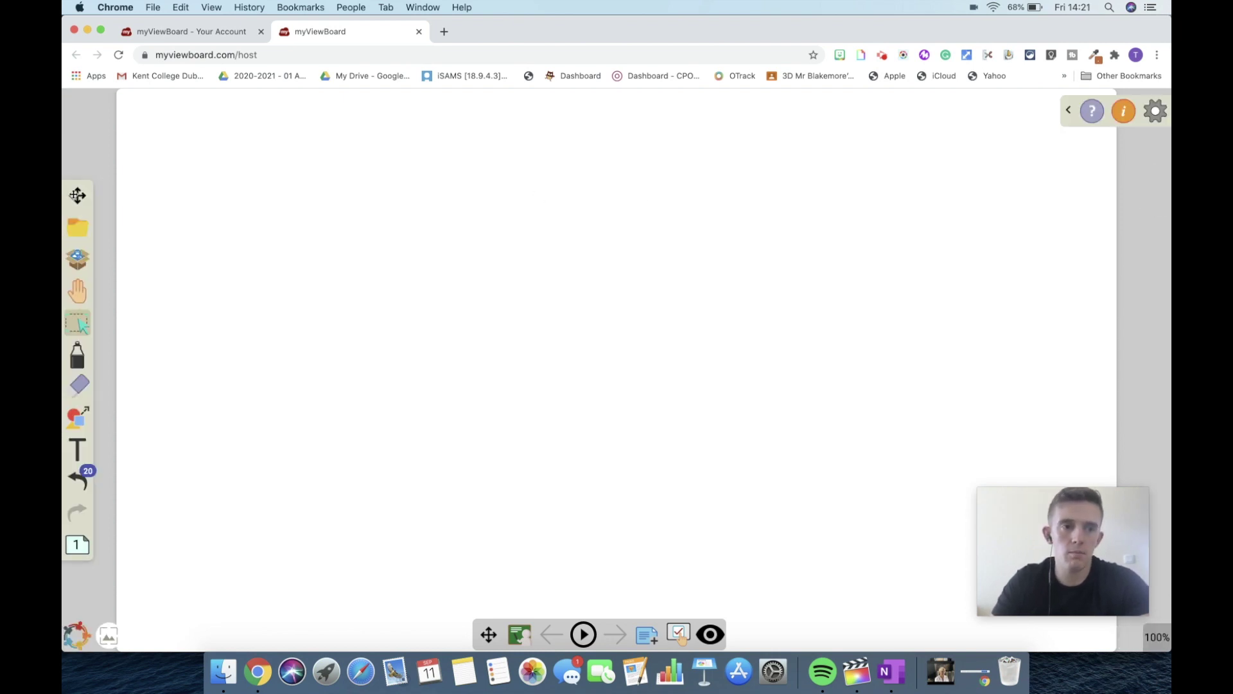
{"action": "left_click", "coordinate": [80, 226]}
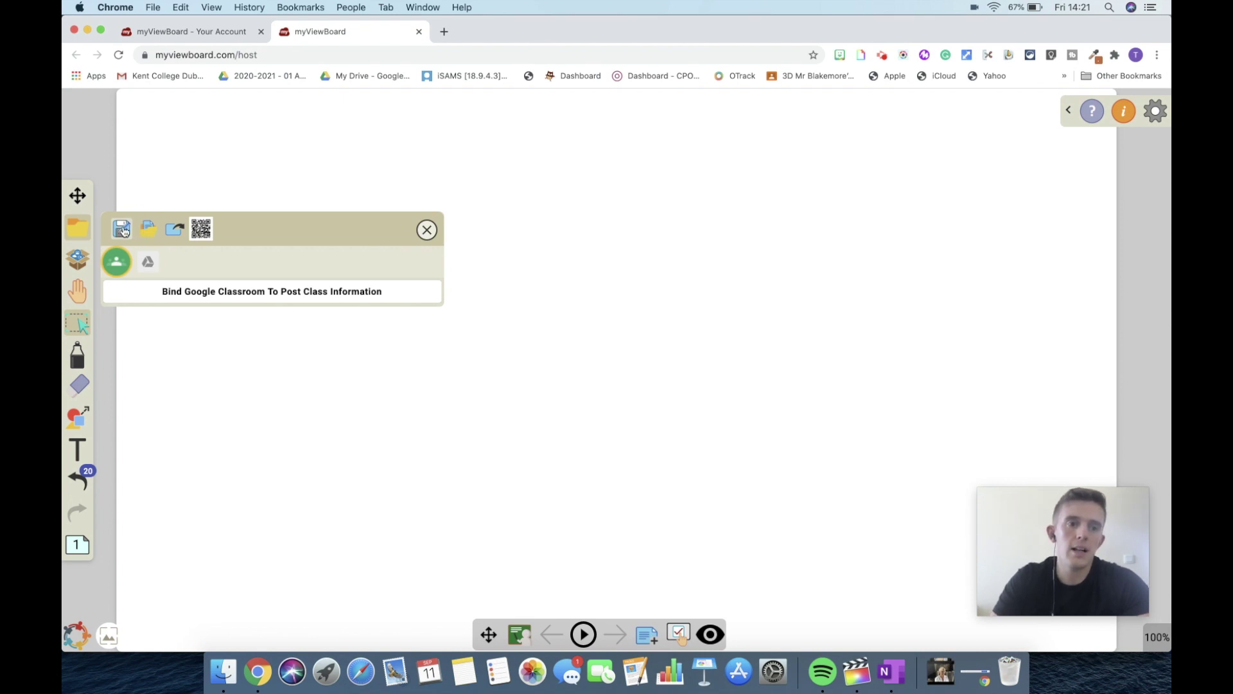
{"action": "left_click", "coordinate": [172, 231]}
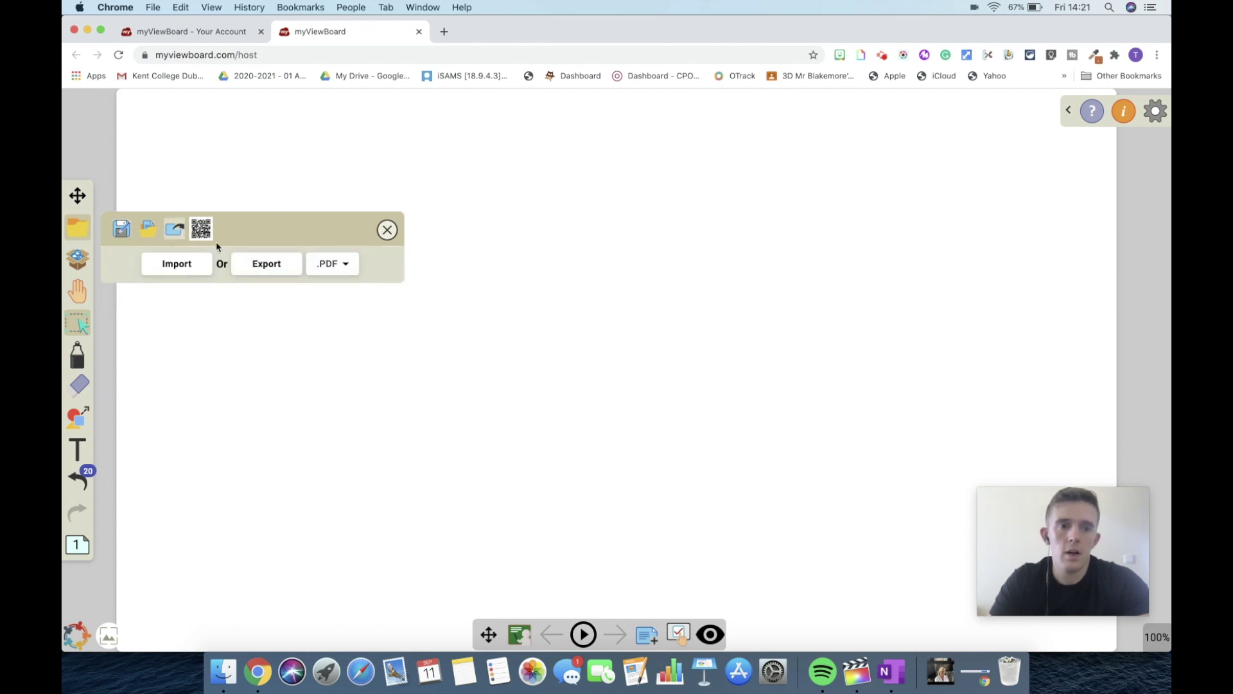
Step: Show the QR code for downloading the board, close it, and bring up the embed media panel
{"action": "left_click", "coordinate": [196, 231]}
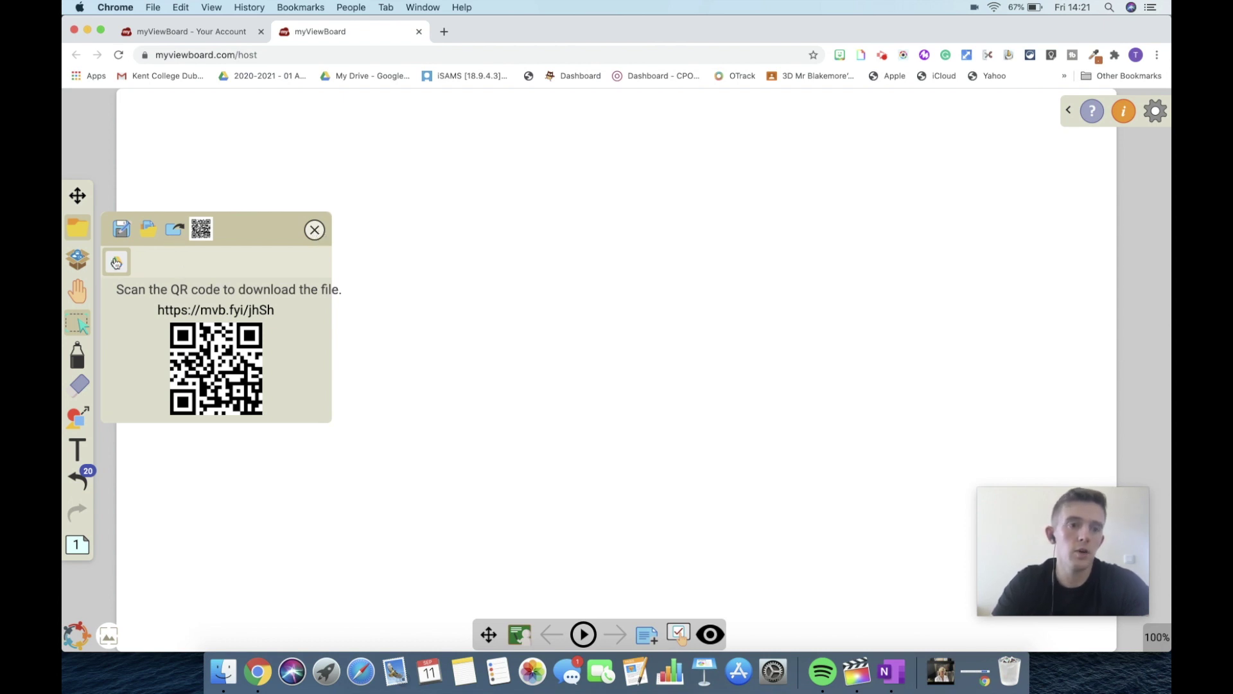
{"action": "left_click", "coordinate": [314, 230]}
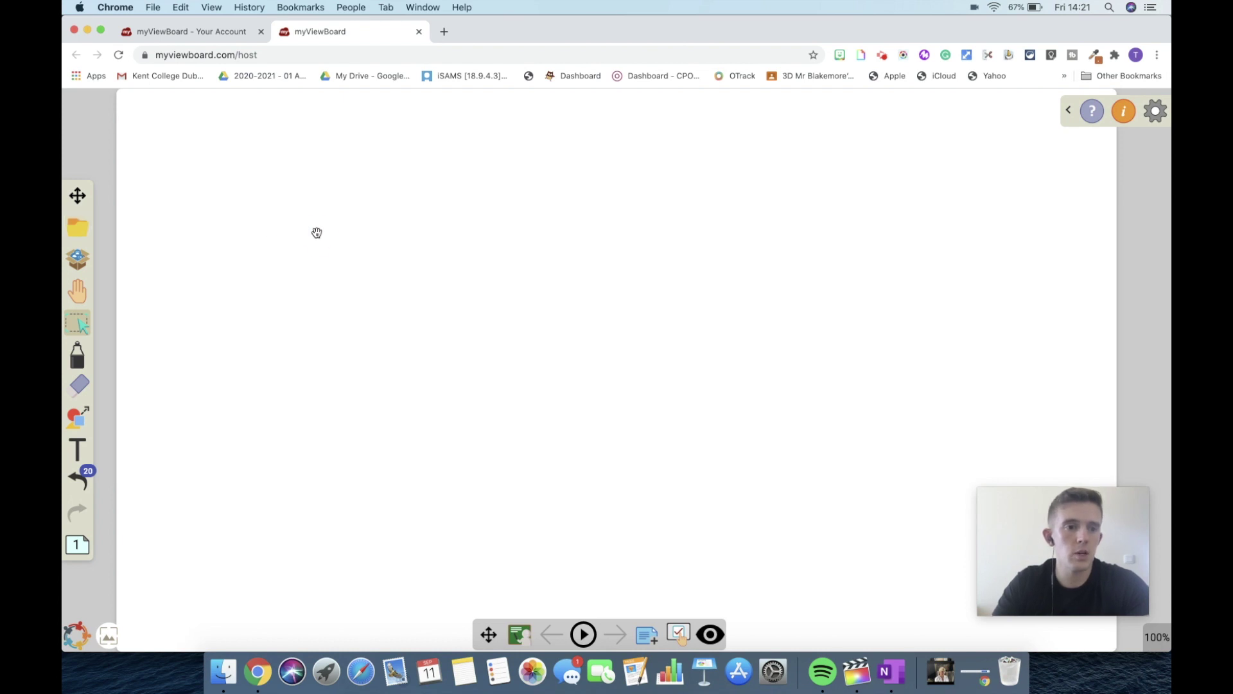
{"action": "left_click", "coordinate": [77, 260]}
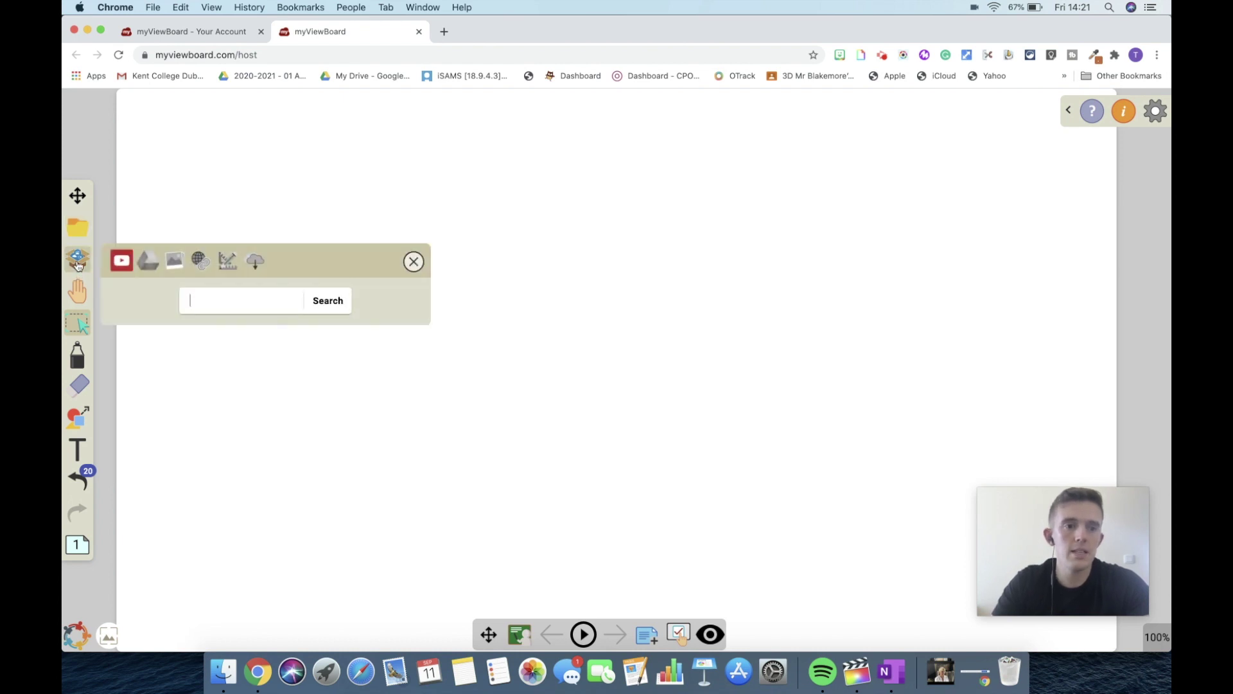
Step: Search YouTube for 'history of chocolate', preview the first video, then switch to Google Drive
{"action": "left_click", "coordinate": [120, 265]}
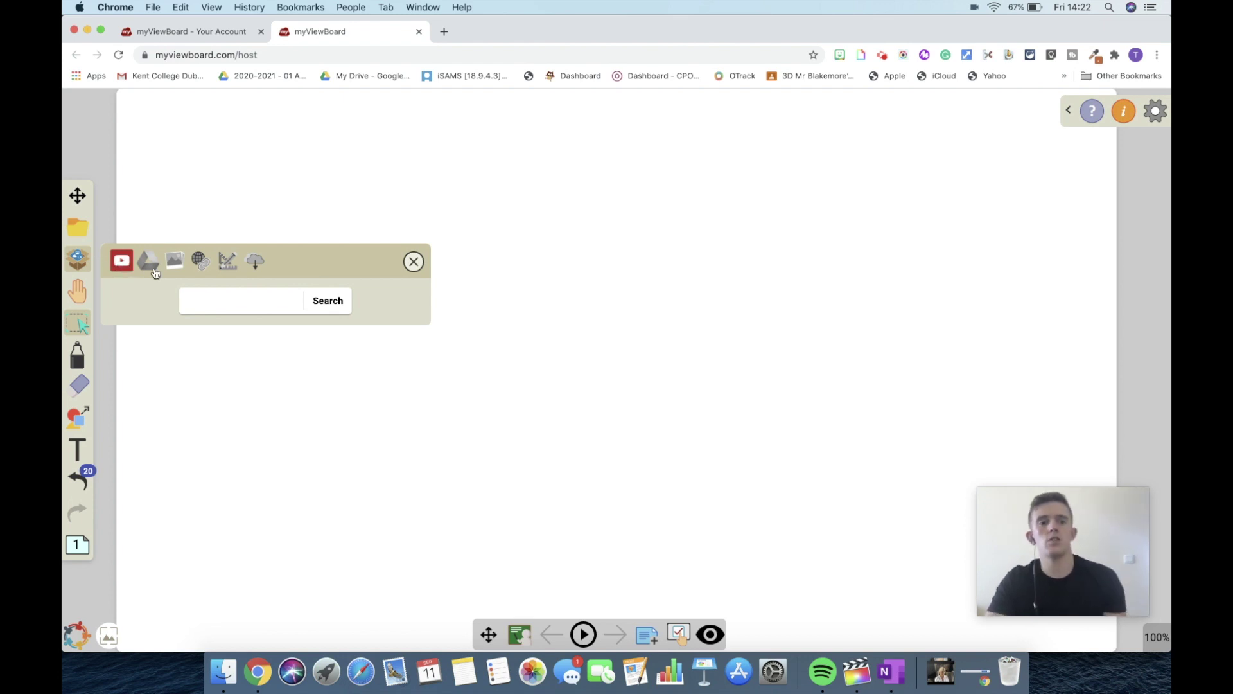
{"action": "left_click", "coordinate": [218, 299]}
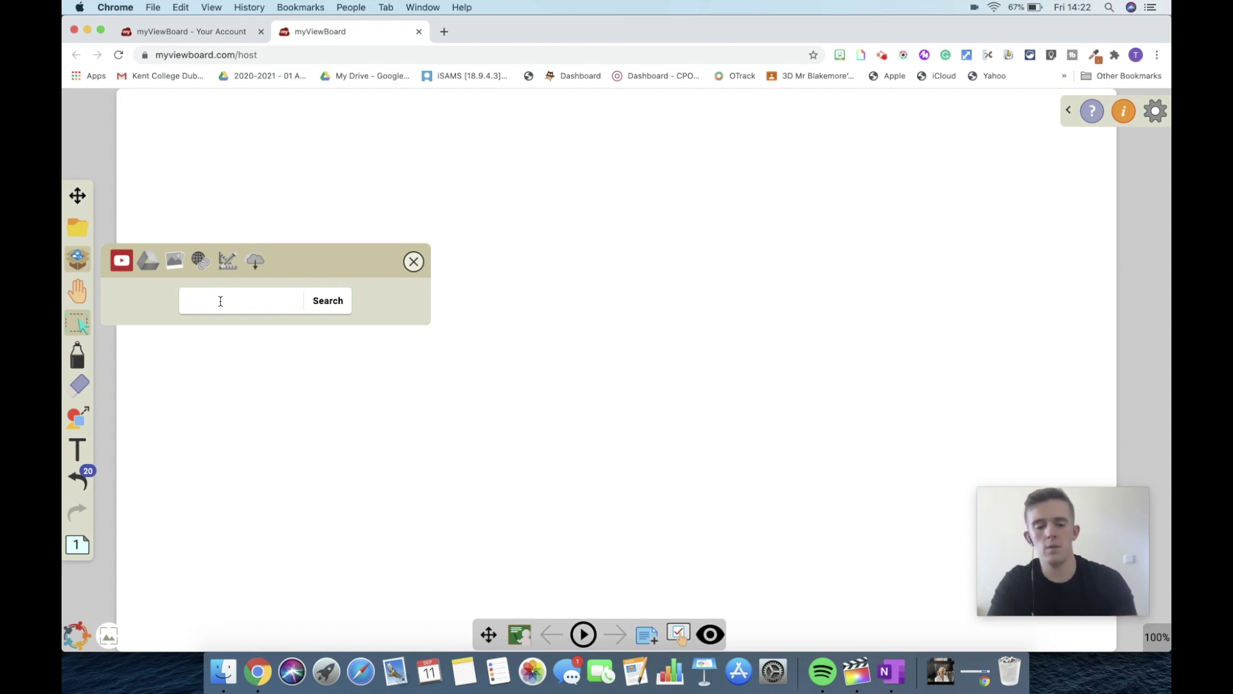
{"action": "type", "text": "his"}
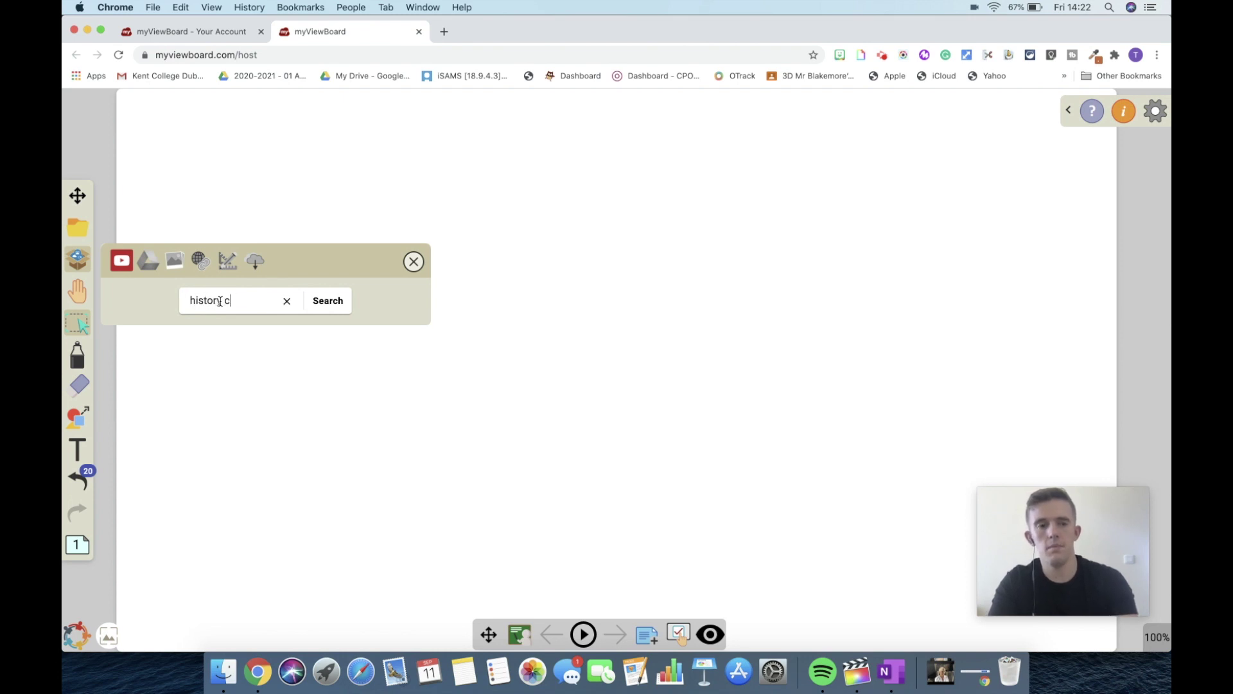
{"action": "type", "text": "tory of chocolat"}
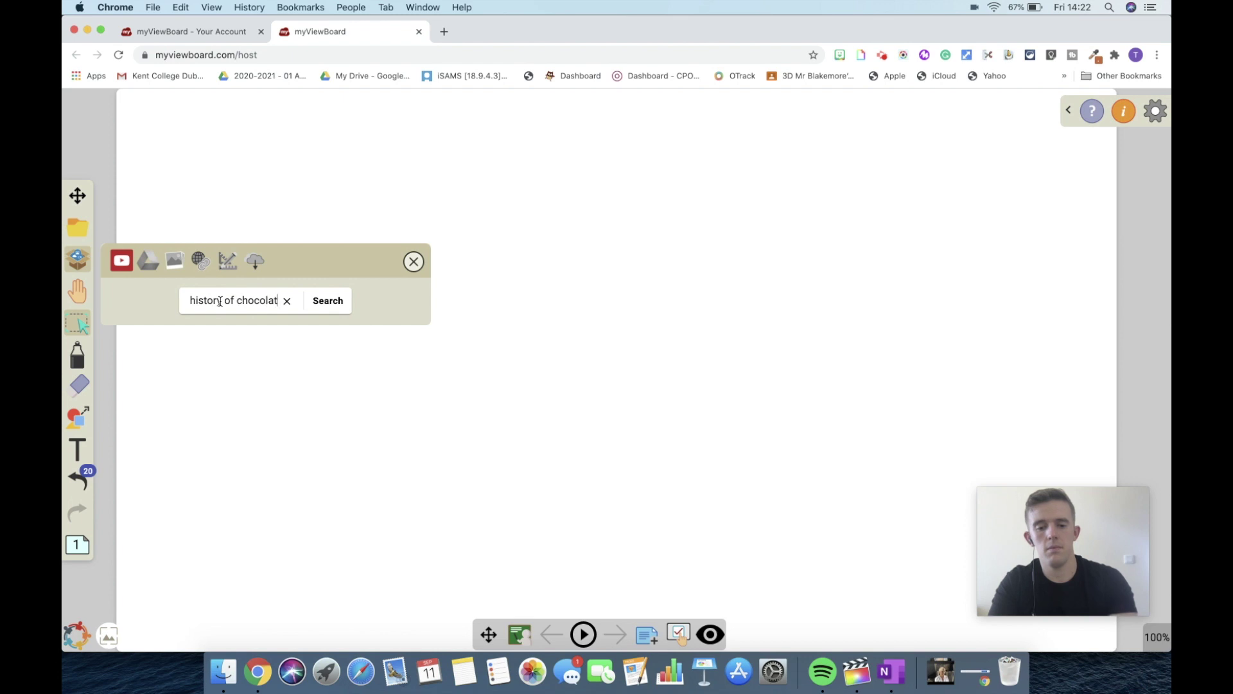
{"action": "type", "text": "e"}
{"action": "left_click", "coordinate": [329, 308]}
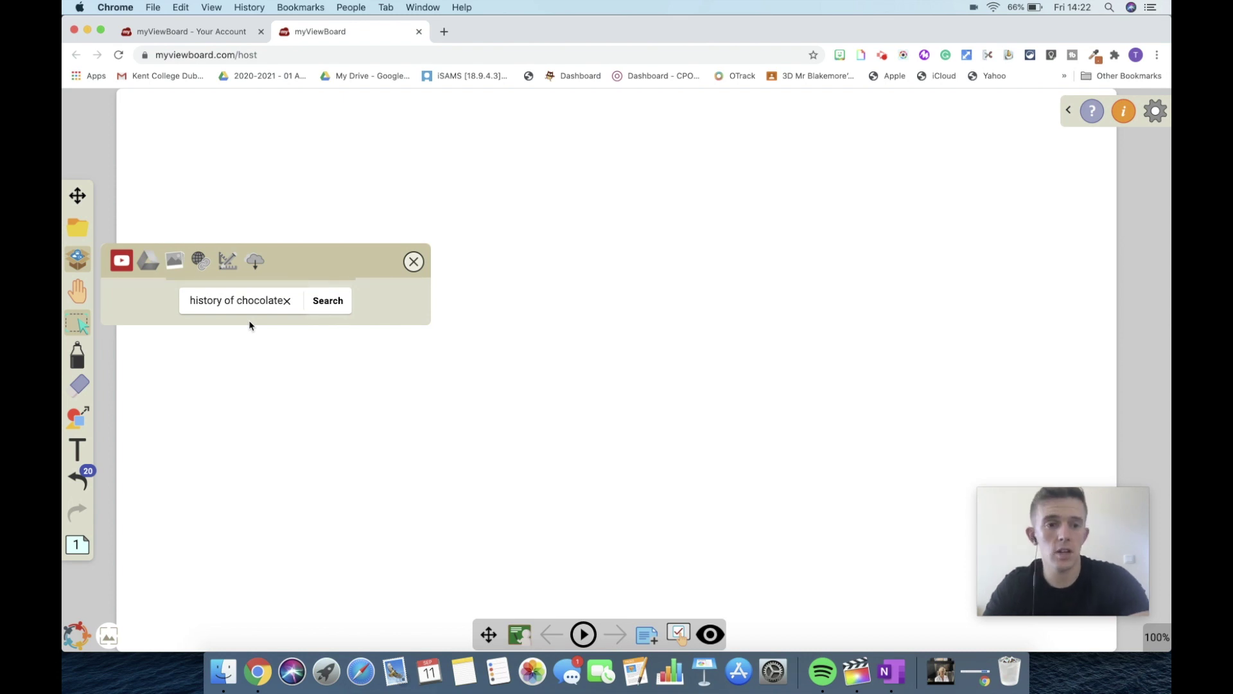
{"action": "left_click", "coordinate": [391, 395]}
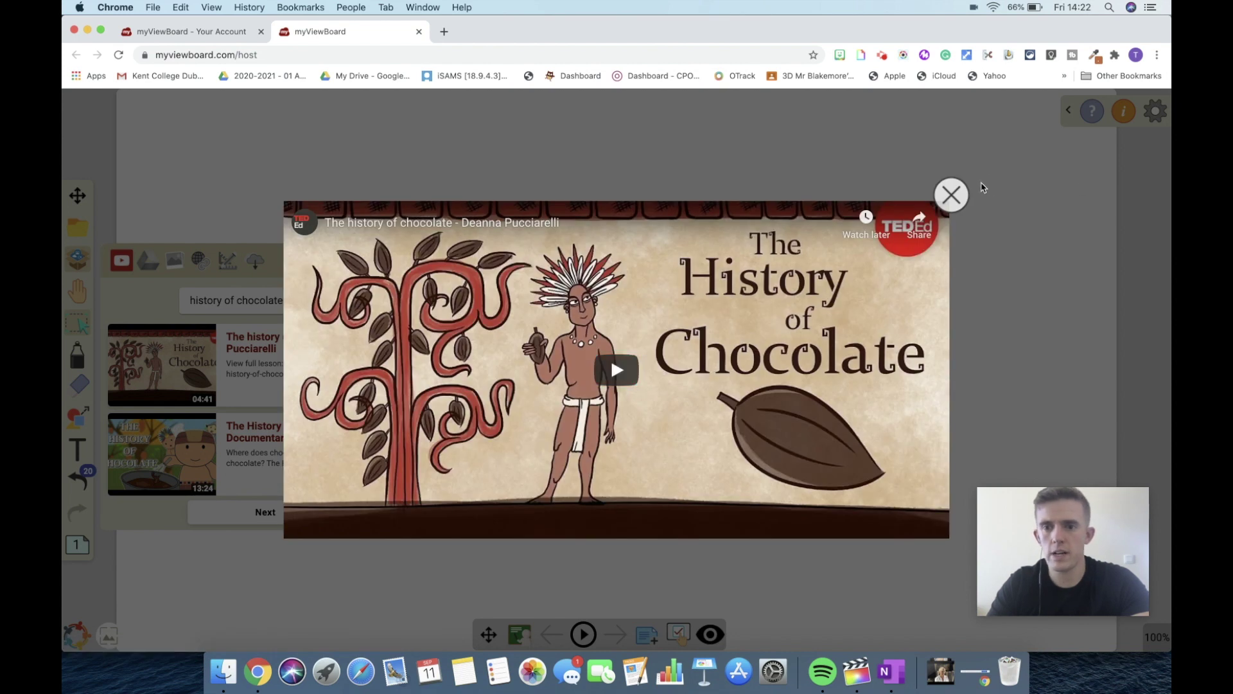
{"action": "left_click", "coordinate": [957, 194]}
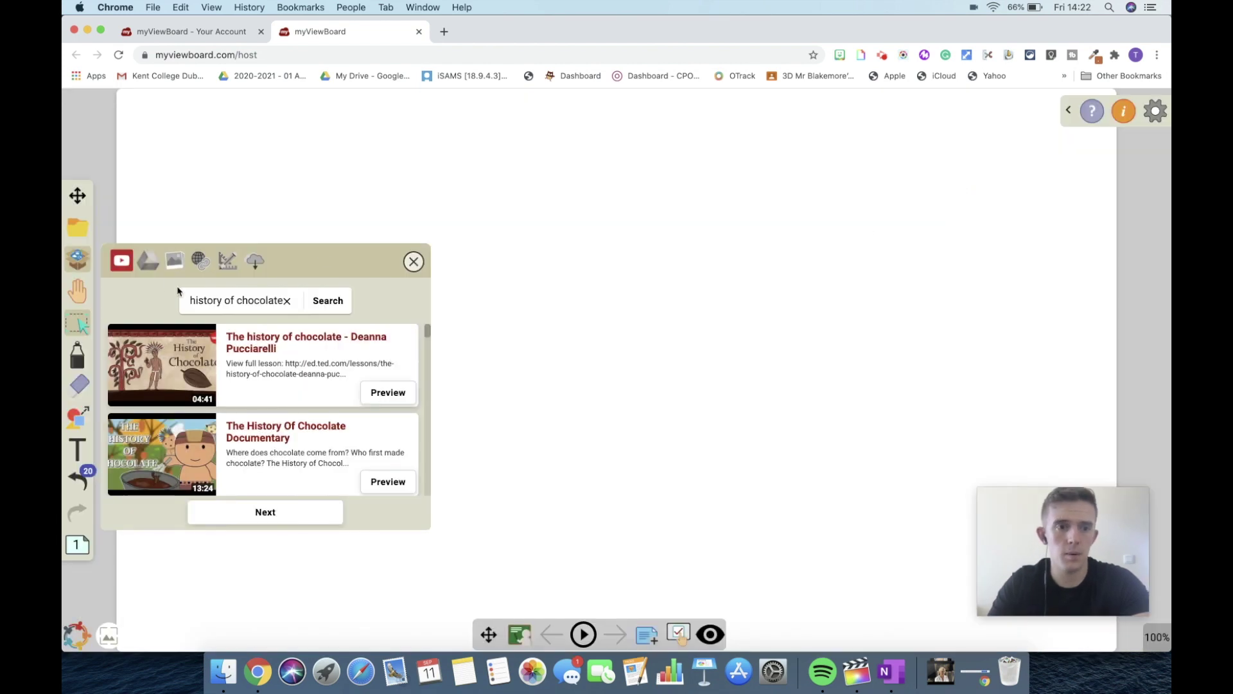
{"action": "left_click", "coordinate": [148, 267]}
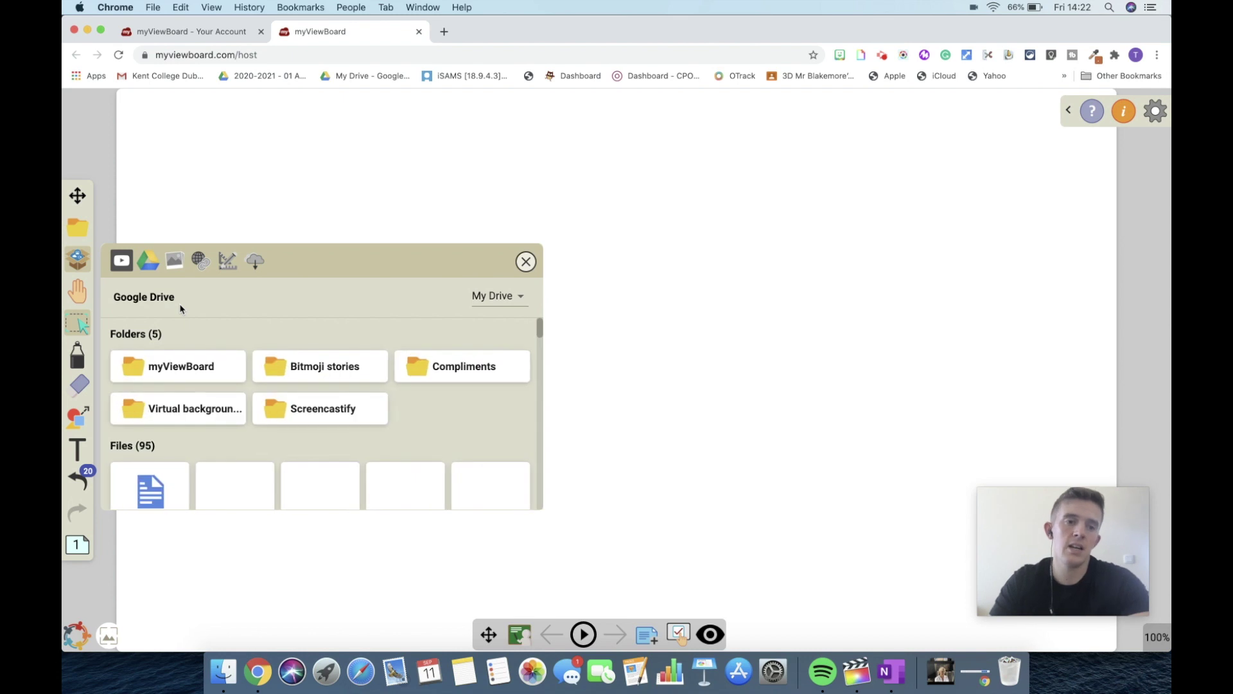
Step: Search images for 'choc' and place six chocolate photos, including two bars and a cupcake, on the board
{"action": "left_click", "coordinate": [178, 271]}
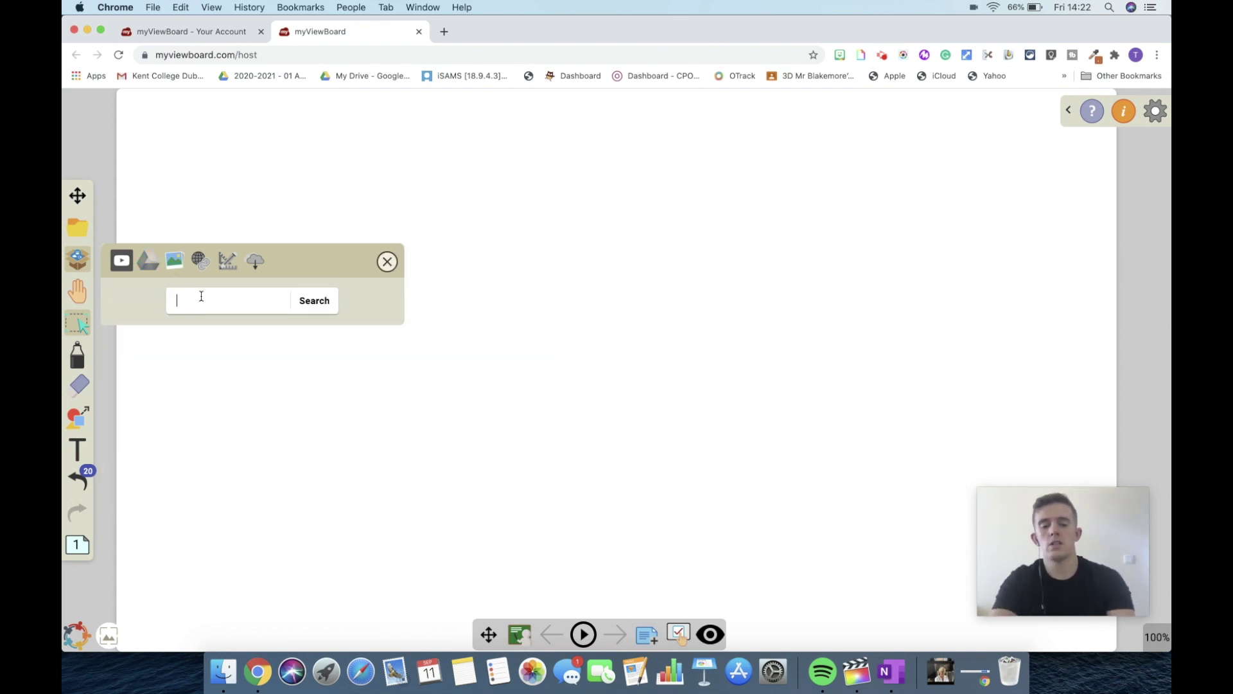
{"action": "type", "text": "chocolate"}
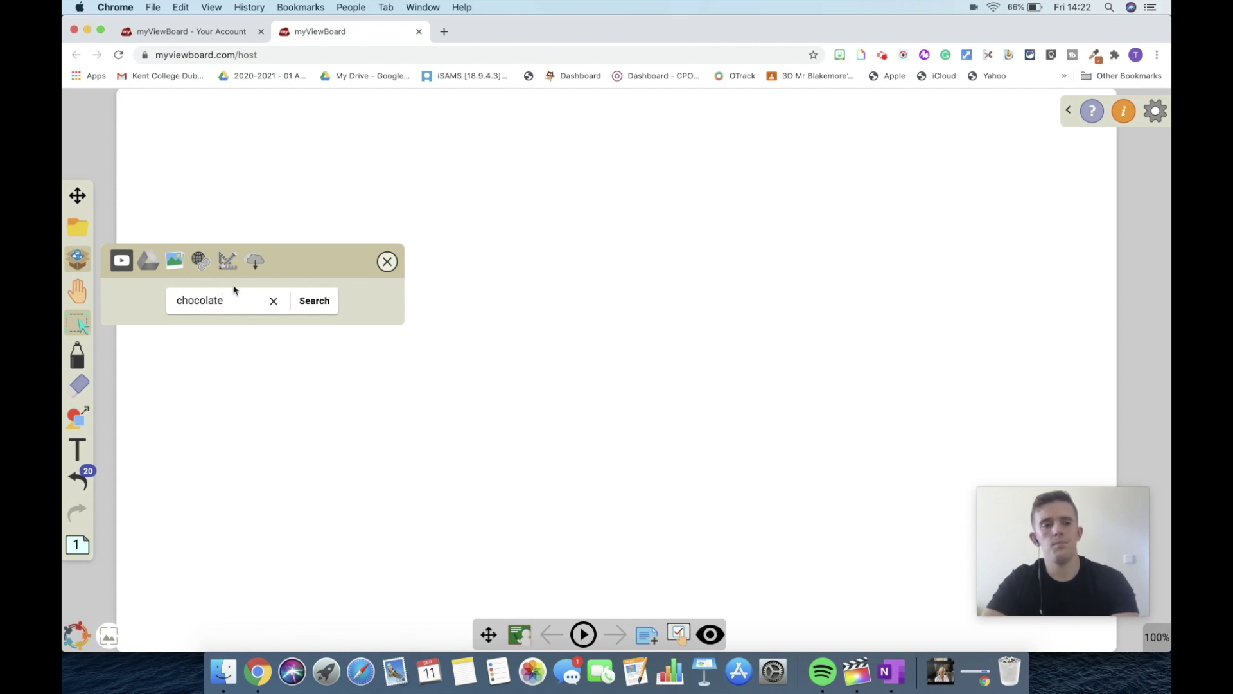
{"action": "left_click", "coordinate": [314, 302]}
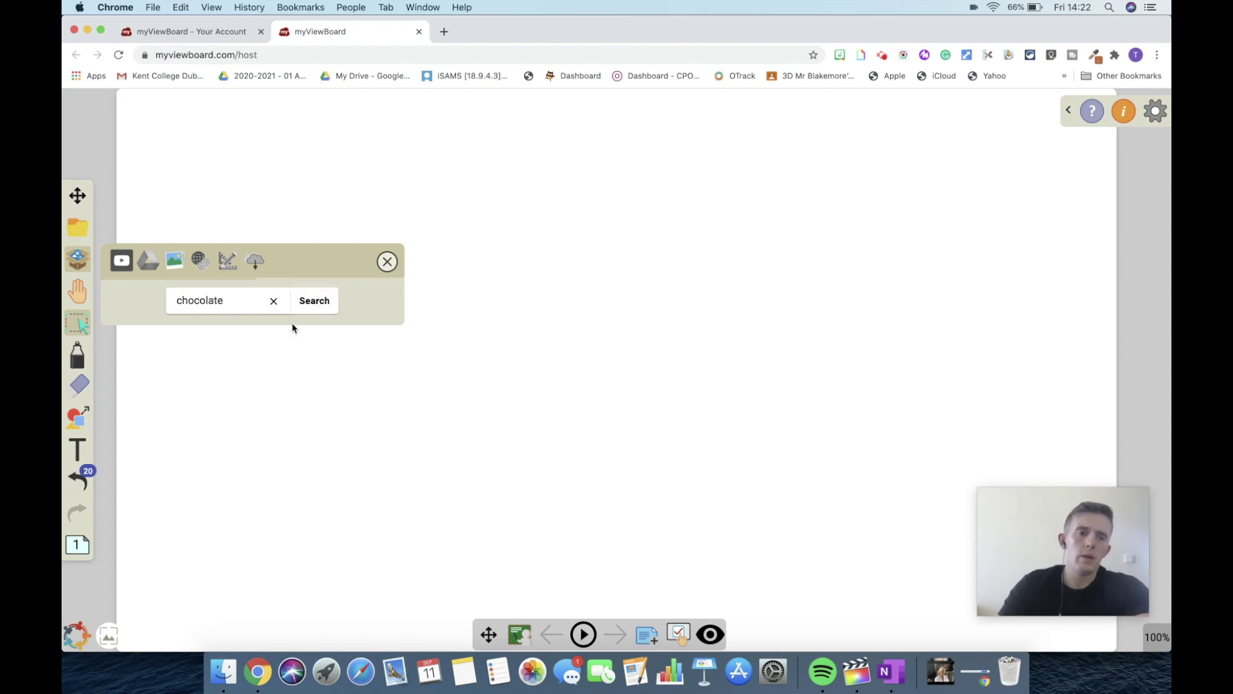
{"action": "scroll", "coordinate": [299, 466], "scroll_direction": "down", "scroll_amount": 5}
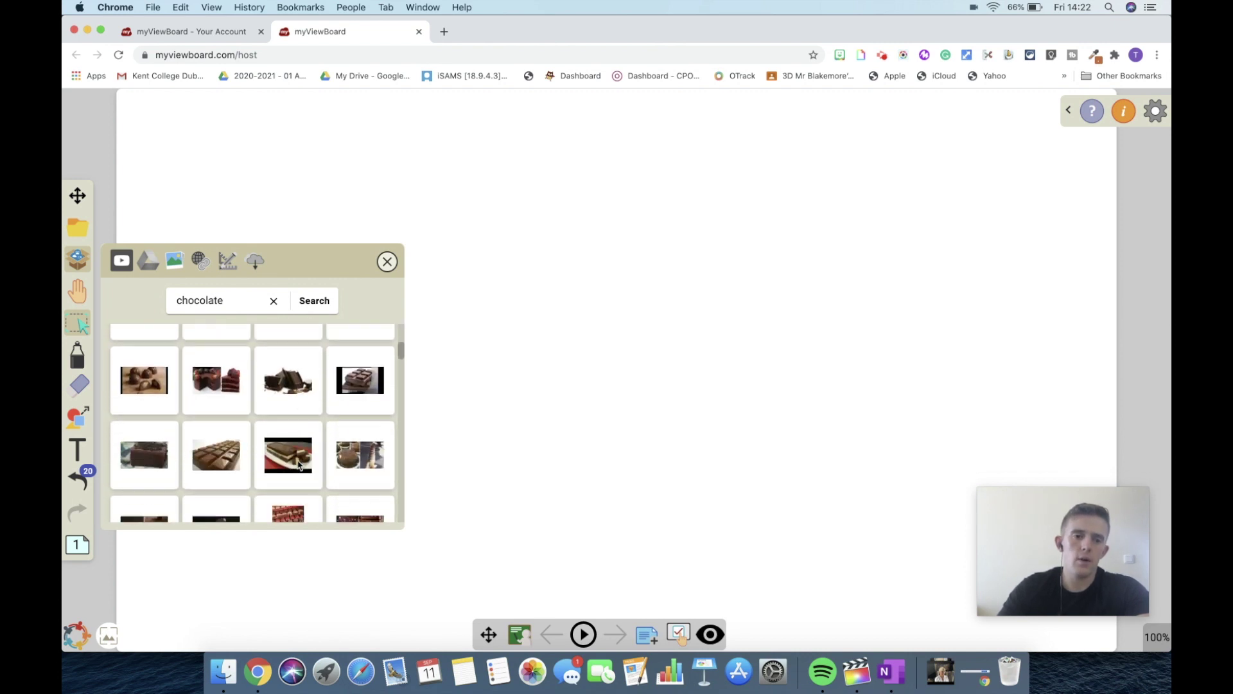
{"action": "scroll", "coordinate": [299, 466], "scroll_direction": "up", "scroll_amount": 5}
{"action": "left_click_drag", "start_coordinate": [157, 361], "coordinate": [528, 307]}
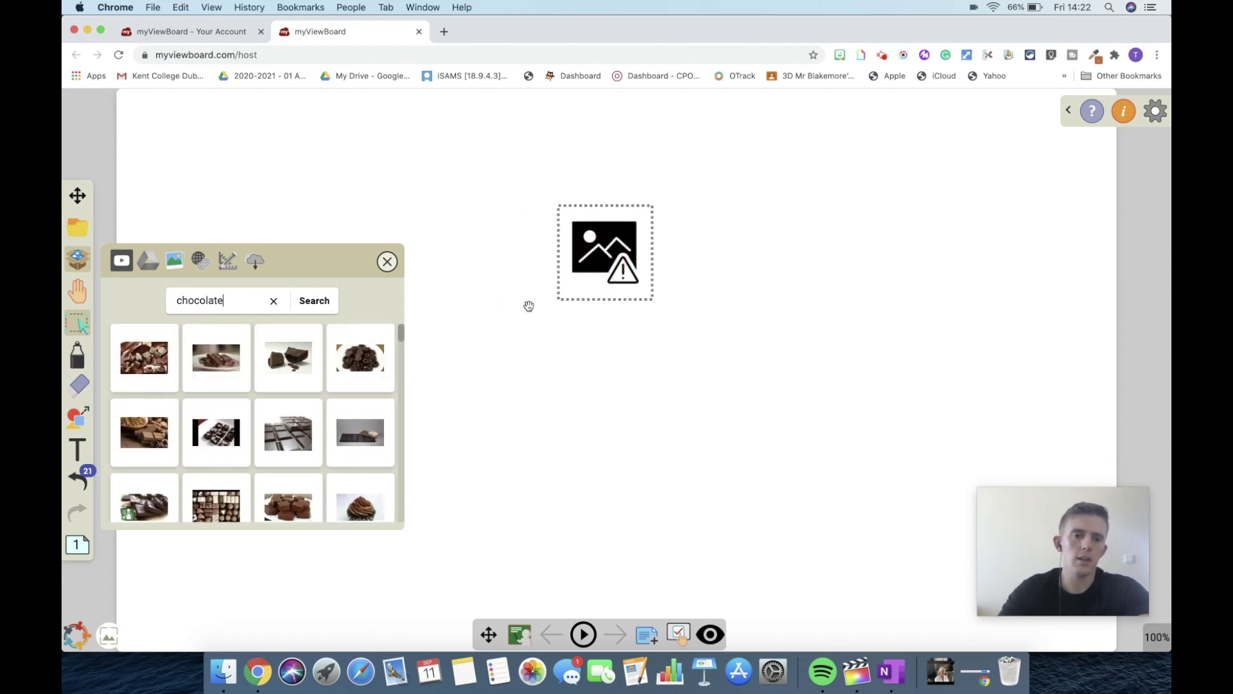
{"action": "left_click_drag", "start_coordinate": [363, 366], "coordinate": [707, 370]}
{"action": "left_click_drag", "start_coordinate": [314, 365], "coordinate": [458, 104]}
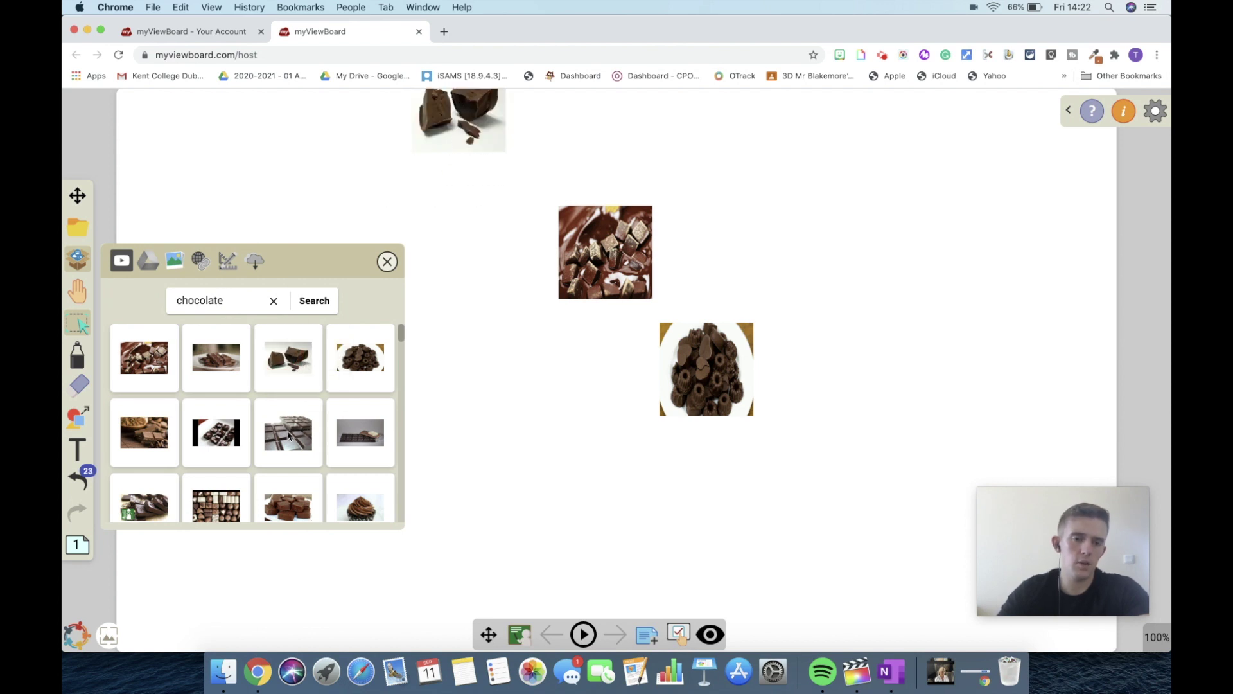
{"action": "left_click_drag", "start_coordinate": [289, 436], "coordinate": [501, 397]}
{"action": "left_click_drag", "start_coordinate": [370, 439], "coordinate": [456, 237]}
{"action": "left_click_drag", "start_coordinate": [343, 490], "coordinate": [772, 243]}
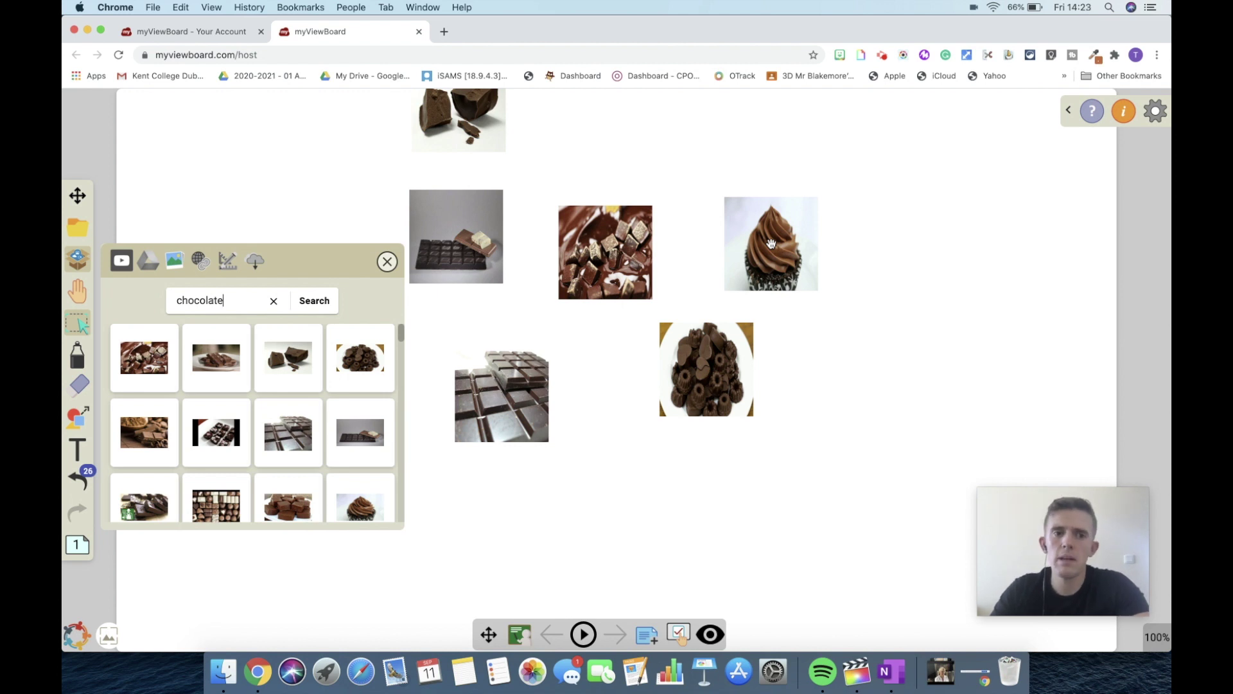
{"action": "left_click", "coordinate": [201, 261]}
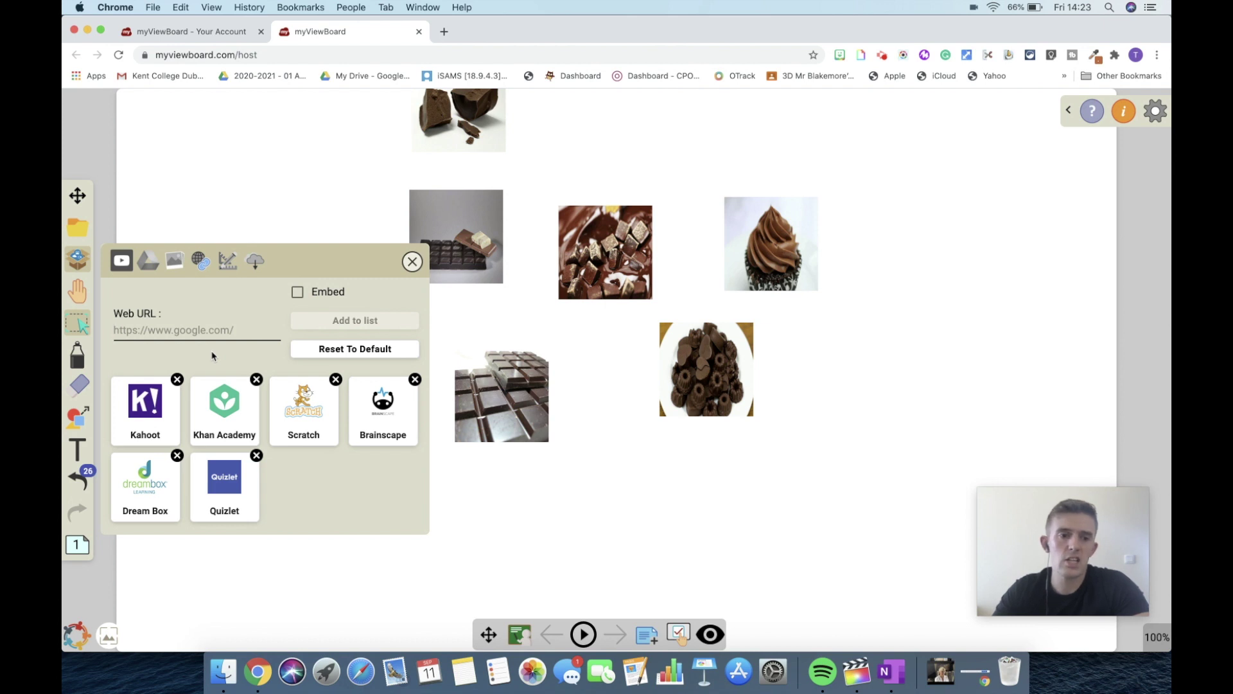
{"action": "left_click_drag", "start_coordinate": [307, 430], "coordinate": [652, 517]}
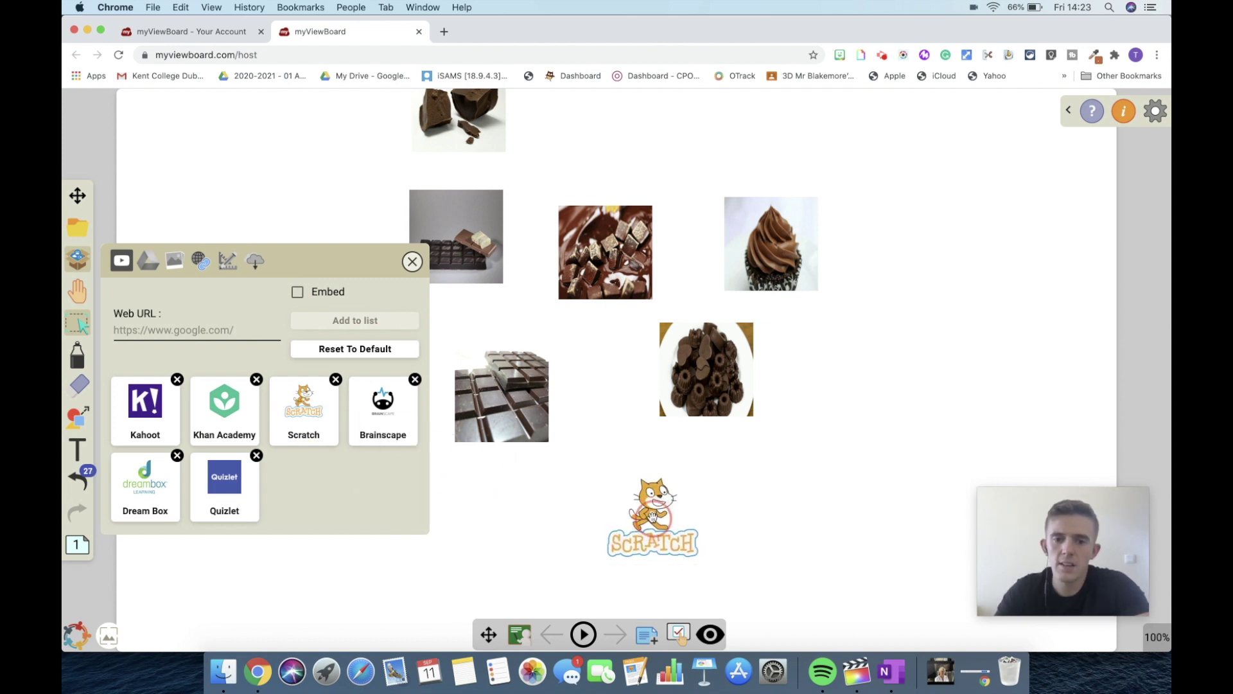
{"action": "left_click", "coordinate": [585, 635]}
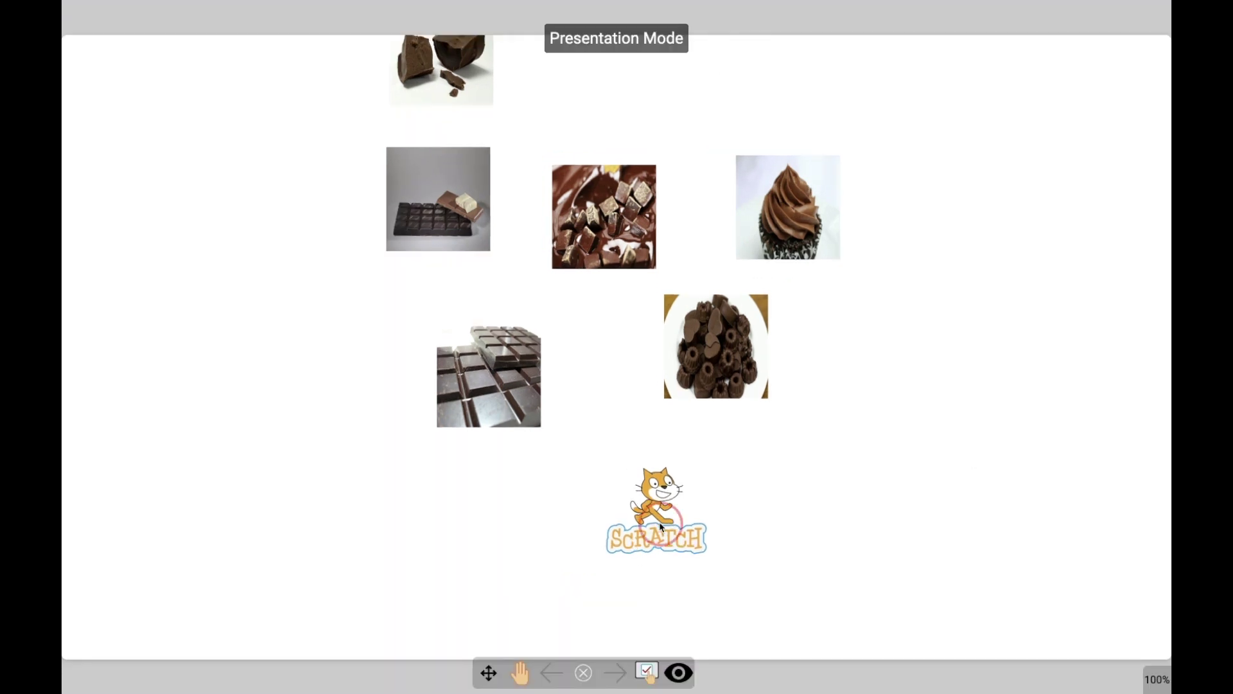
{"action": "left_click", "coordinate": [660, 528]}
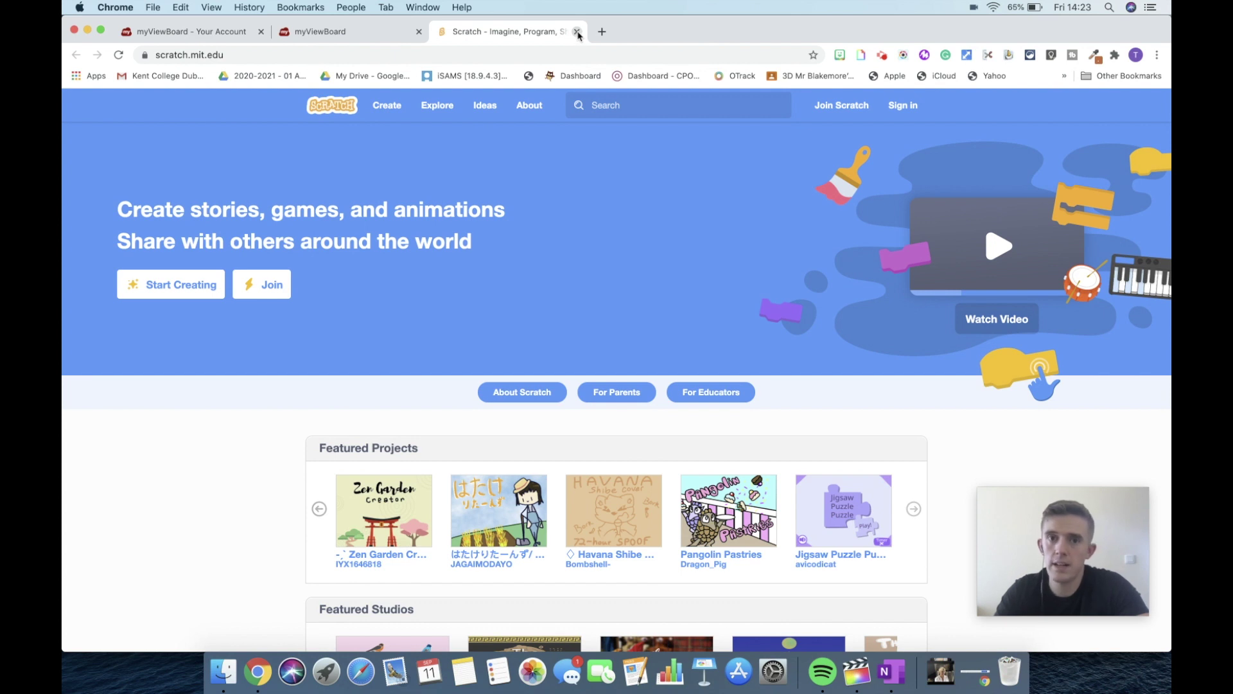
{"action": "left_click", "coordinate": [577, 32]}
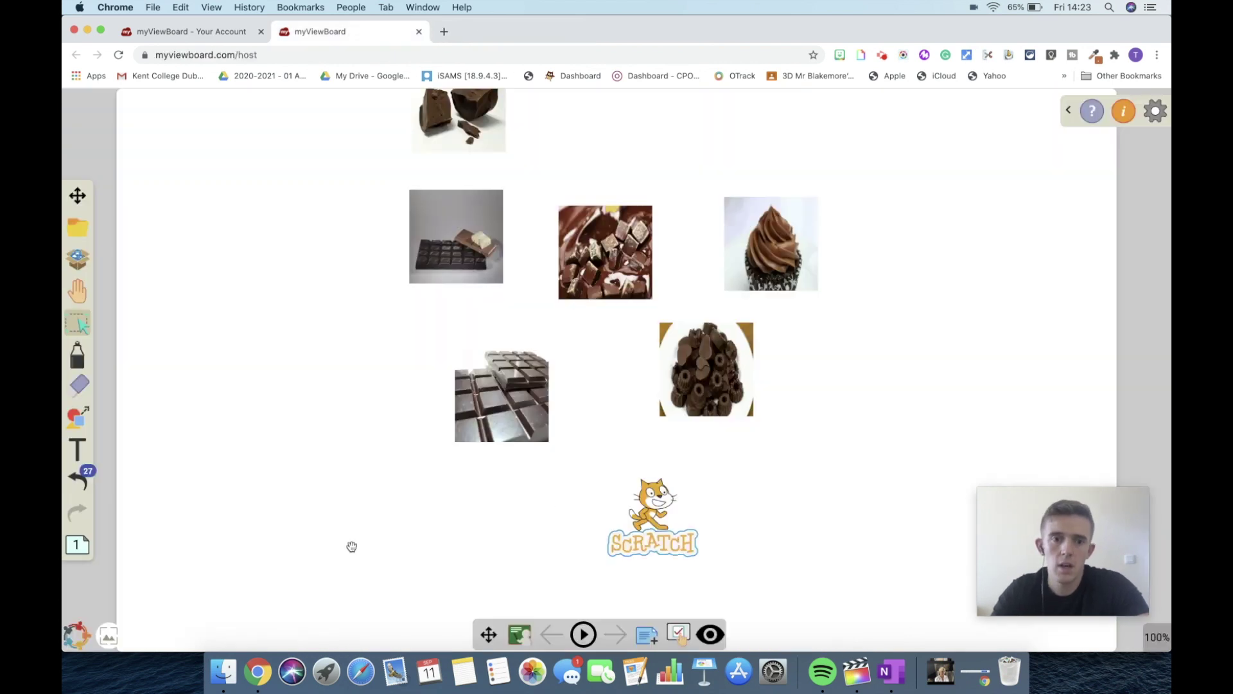
Step: Add a stopwatch timer from the classroom tools and present the board full screen
{"action": "left_click", "coordinate": [77, 259]}
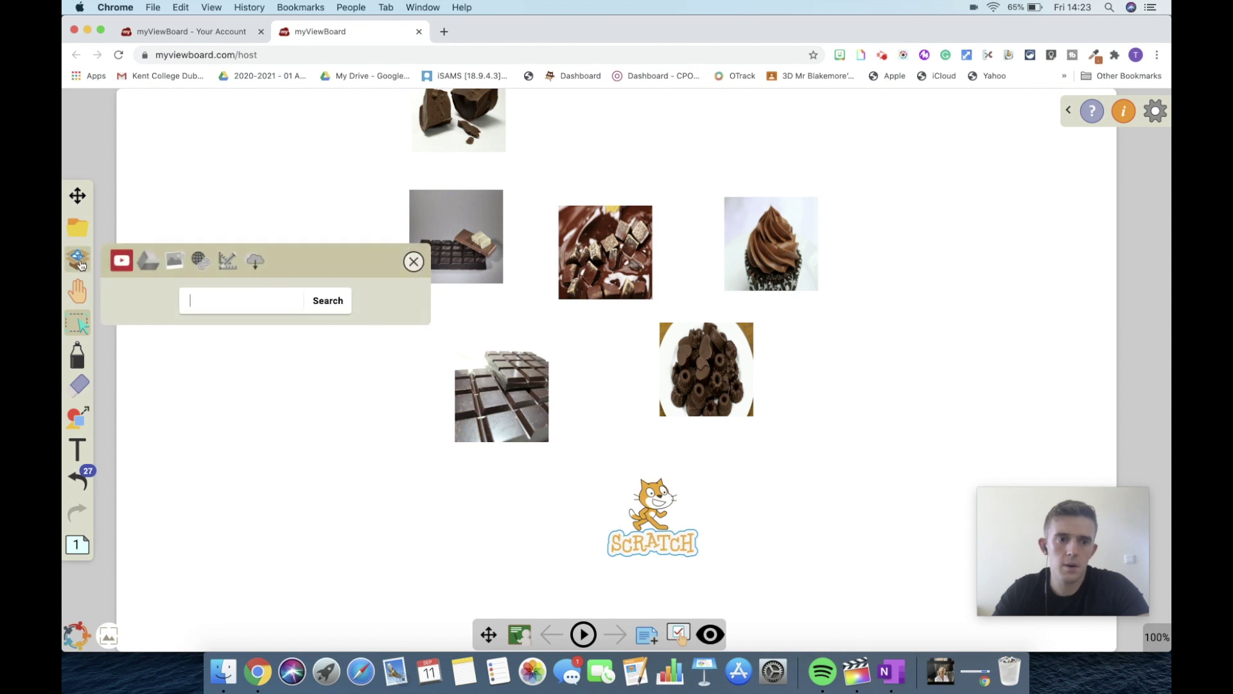
{"action": "left_click", "coordinate": [227, 267]}
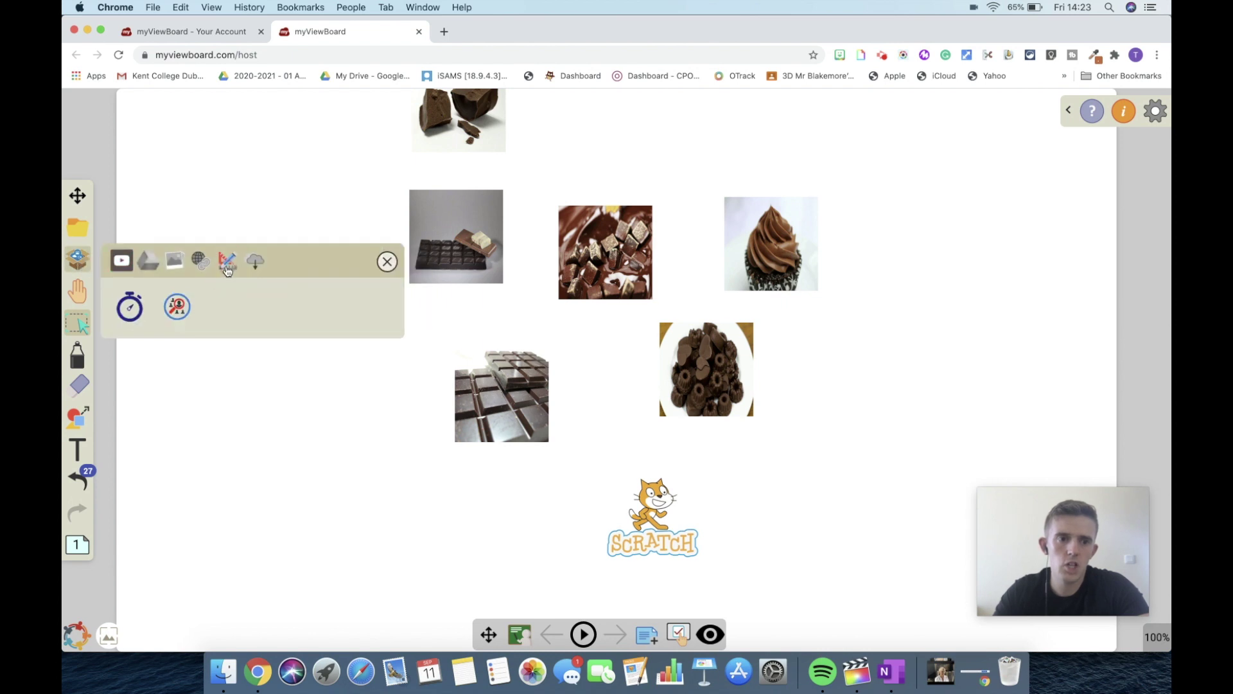
{"action": "left_click", "coordinate": [127, 309]}
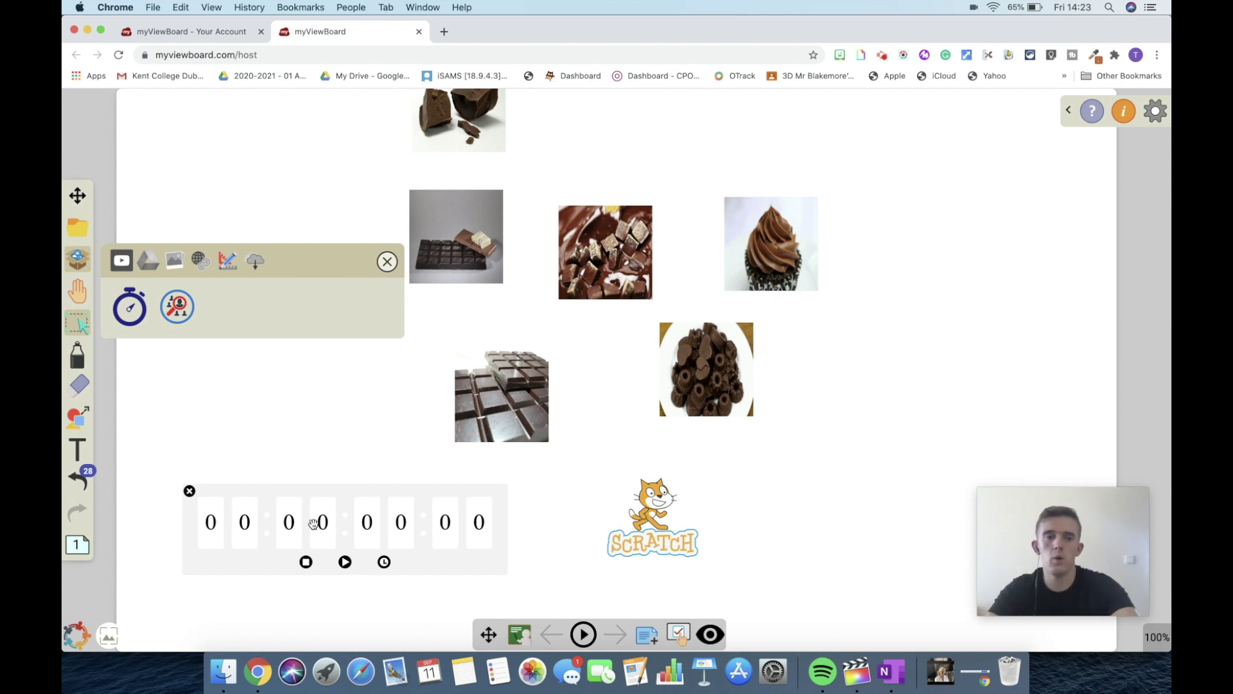
{"action": "left_click", "coordinate": [314, 521]}
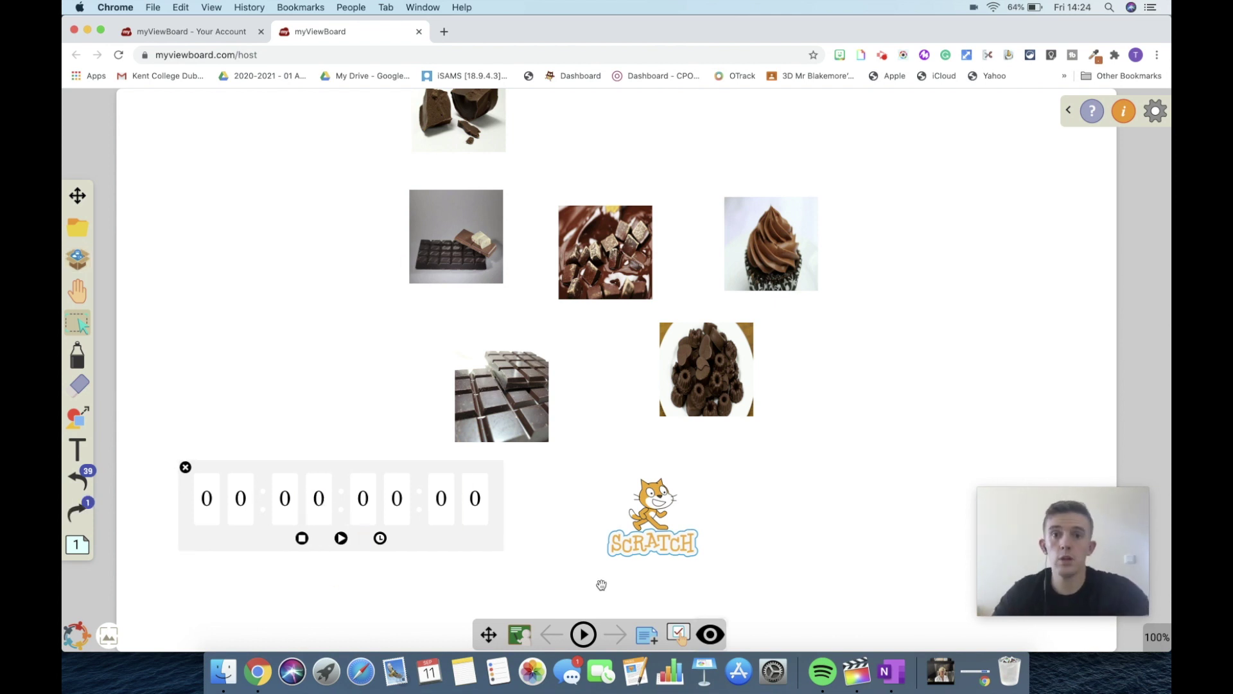
{"action": "left_click", "coordinate": [583, 635]}
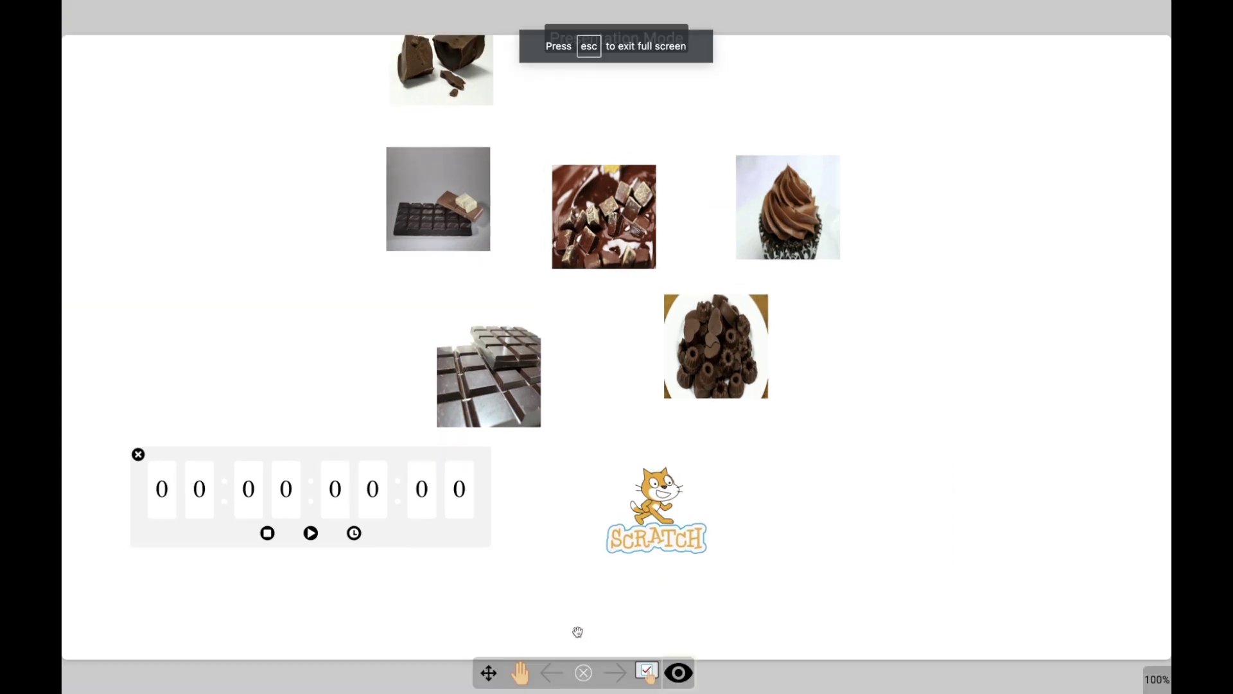
Step: Set a 10-second countdown, start and pause it, remove the timer, and exit presentation mode
{"action": "left_click", "coordinate": [353, 533]}
{"action": "left_click", "coordinate": [335, 460]}
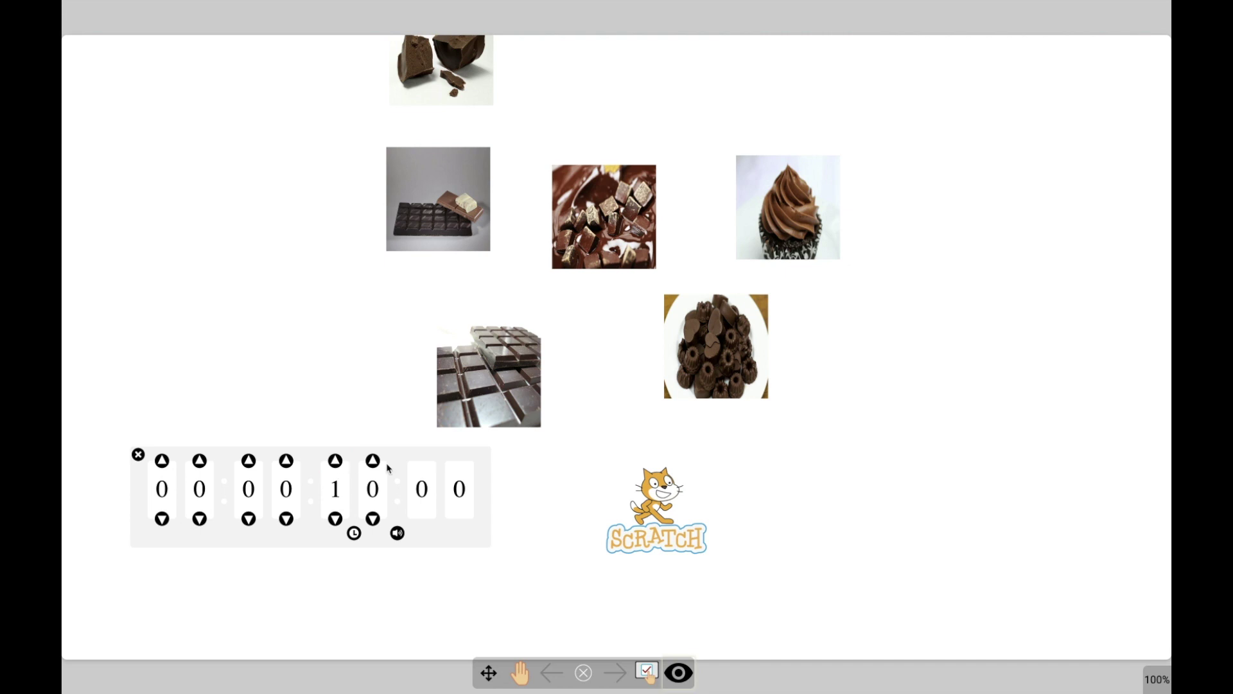
{"action": "left_click", "coordinate": [335, 518]}
{"action": "left_click", "coordinate": [335, 460]}
{"action": "left_click", "coordinate": [354, 535]}
{"action": "left_click", "coordinate": [312, 533]}
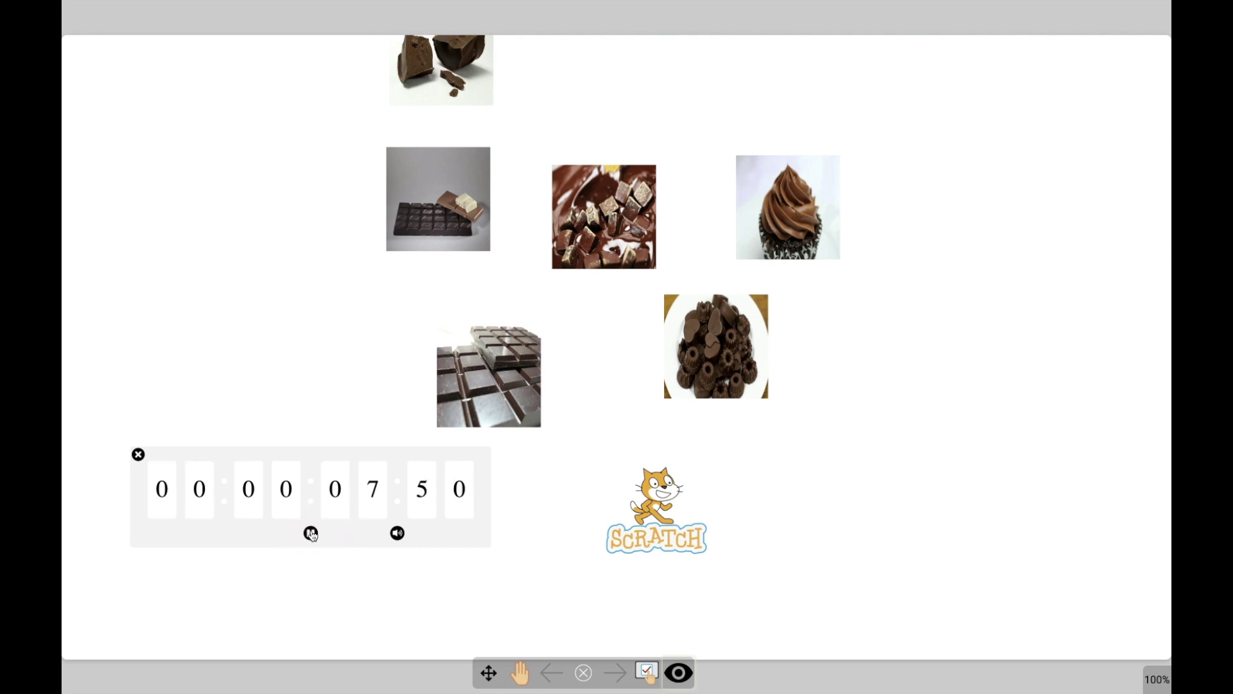
{"action": "left_click", "coordinate": [311, 533]}
{"action": "left_click", "coordinate": [139, 456]}
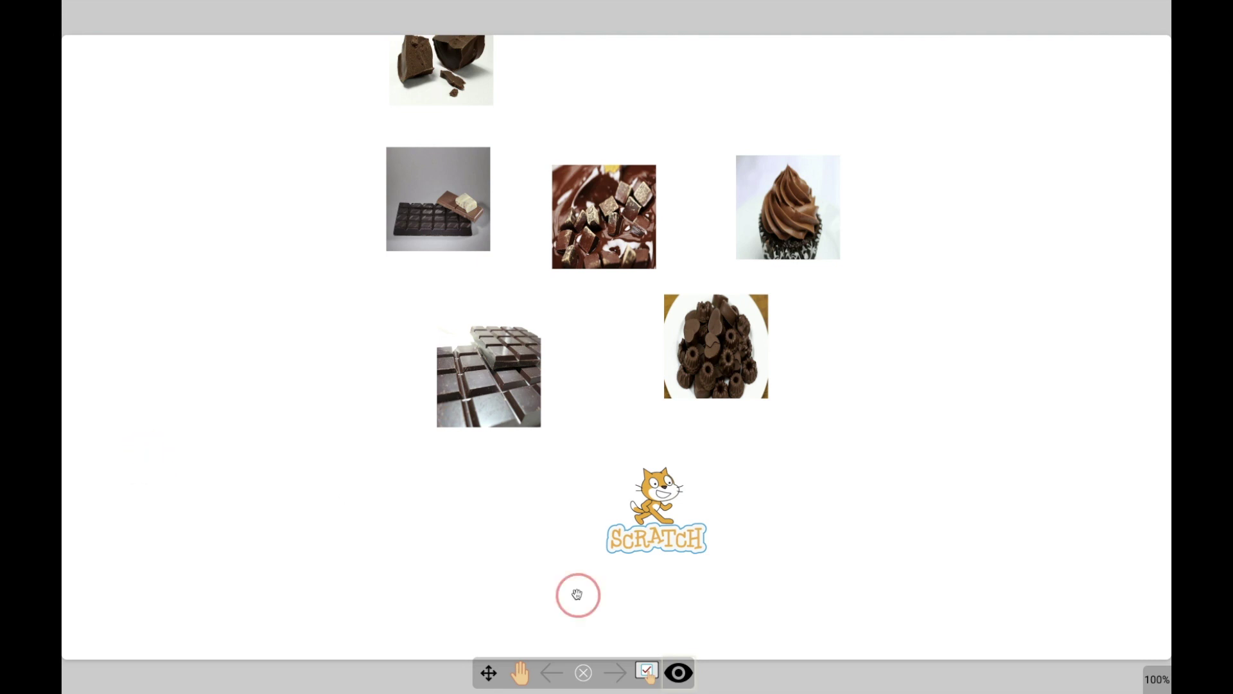
{"action": "left_click", "coordinate": [583, 675]}
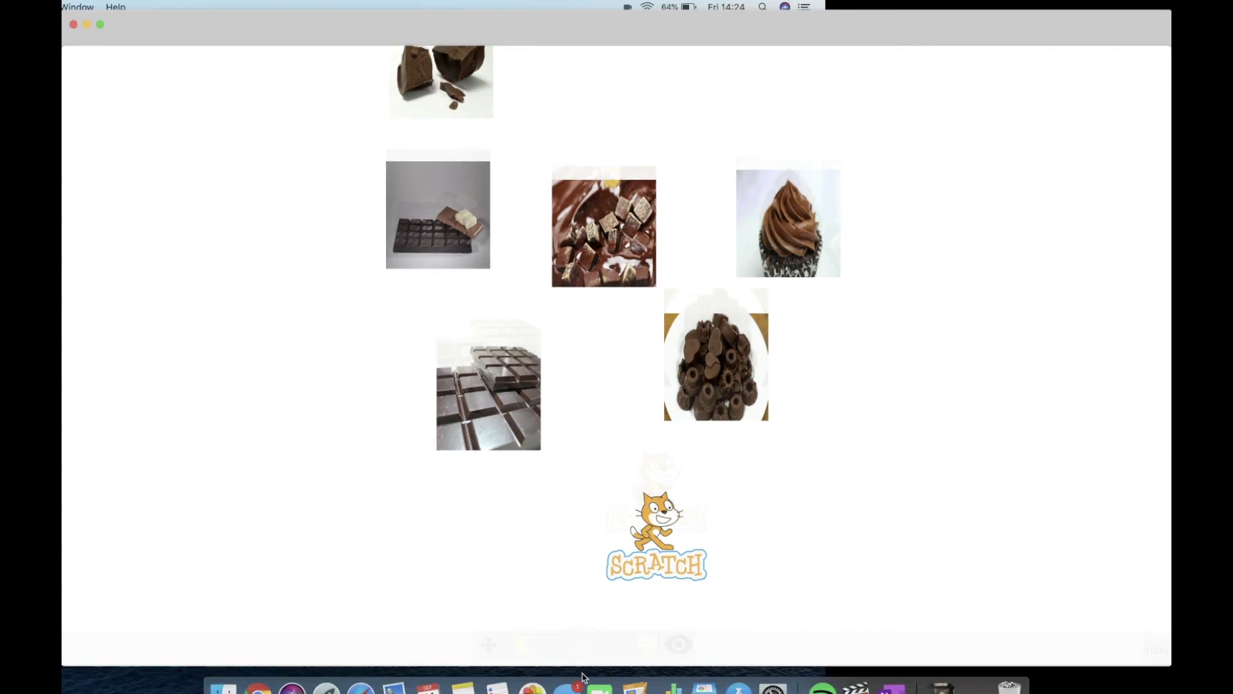
Step: Erase the lower tiled chocolate-bar photo with the eraser, leaving the other five images
{"action": "left_click", "coordinate": [77, 356]}
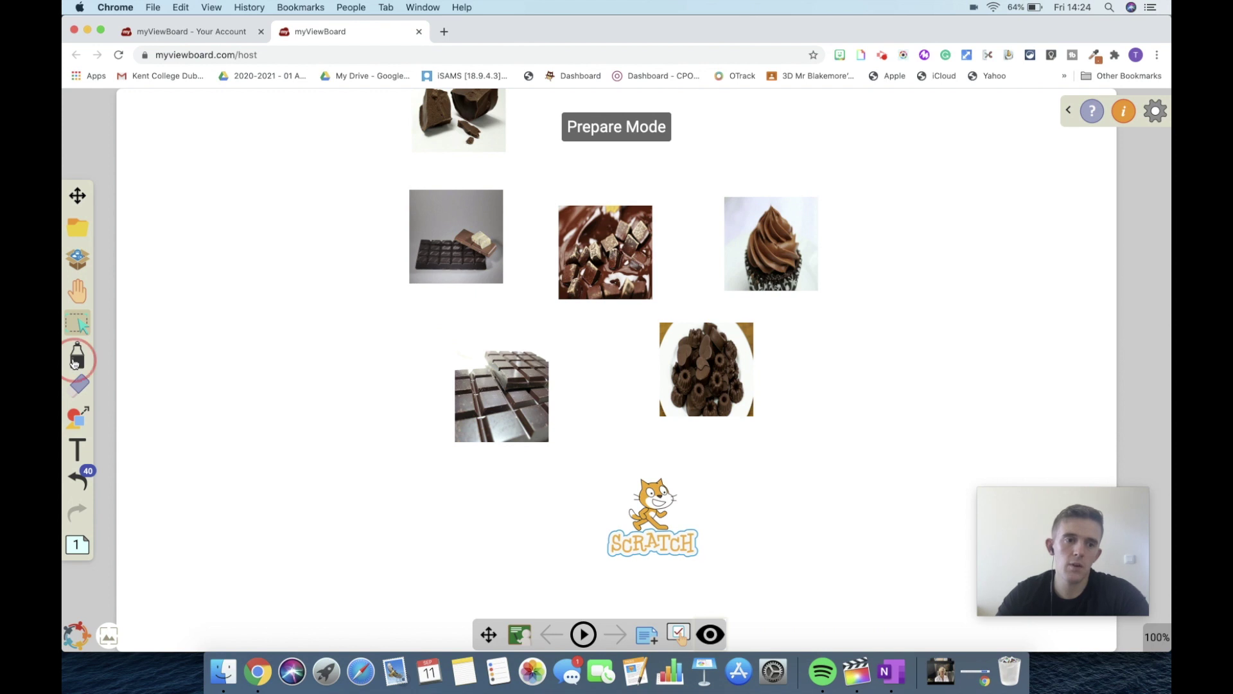
{"action": "left_click", "coordinate": [81, 384]}
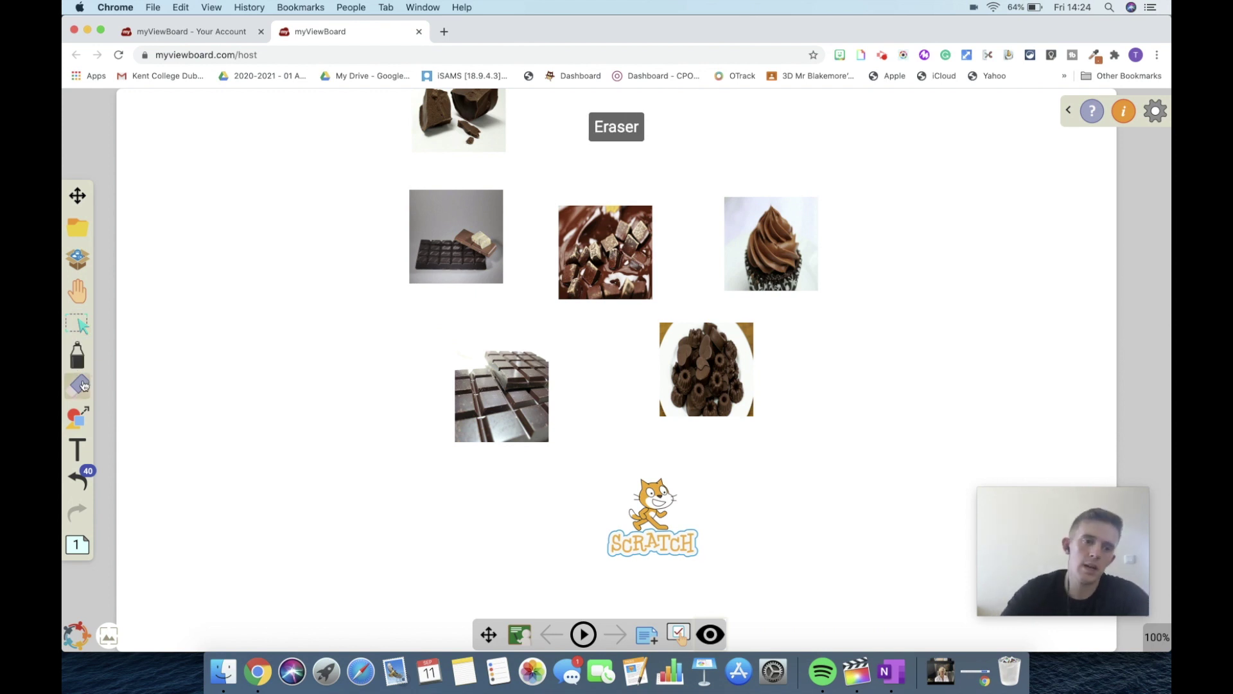
{"action": "left_click", "coordinate": [82, 385]}
{"action": "left_click", "coordinate": [123, 389]}
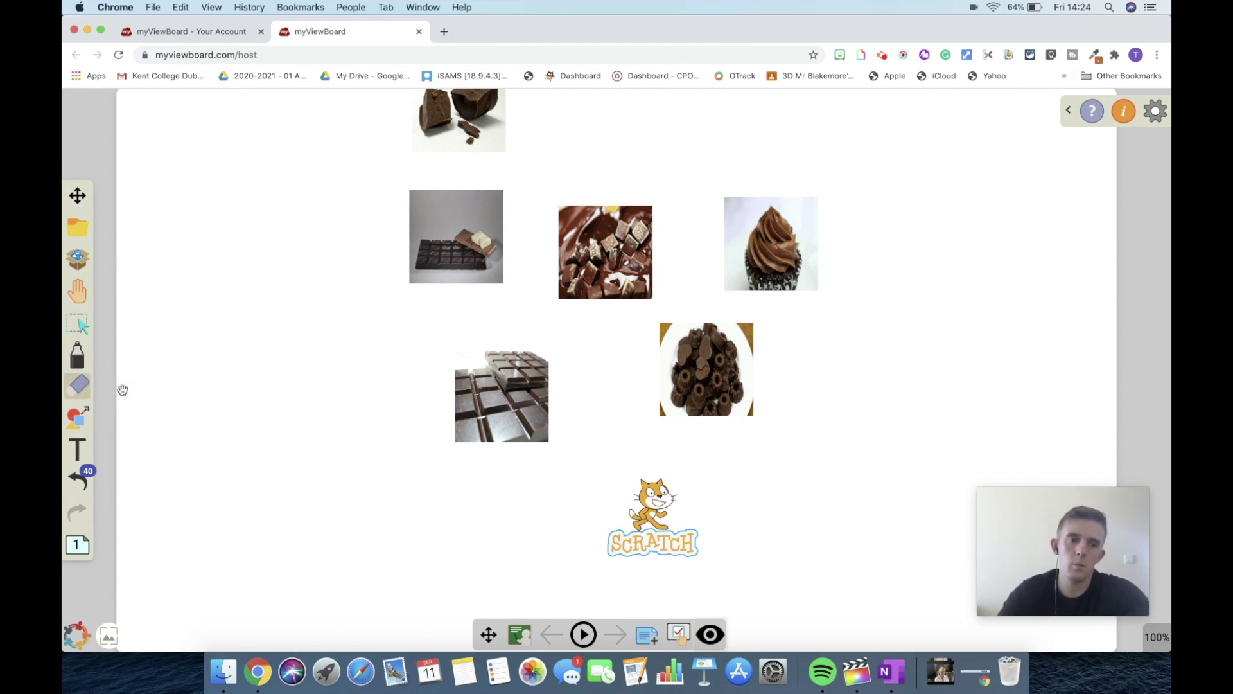
{"action": "left_click", "coordinate": [74, 384]}
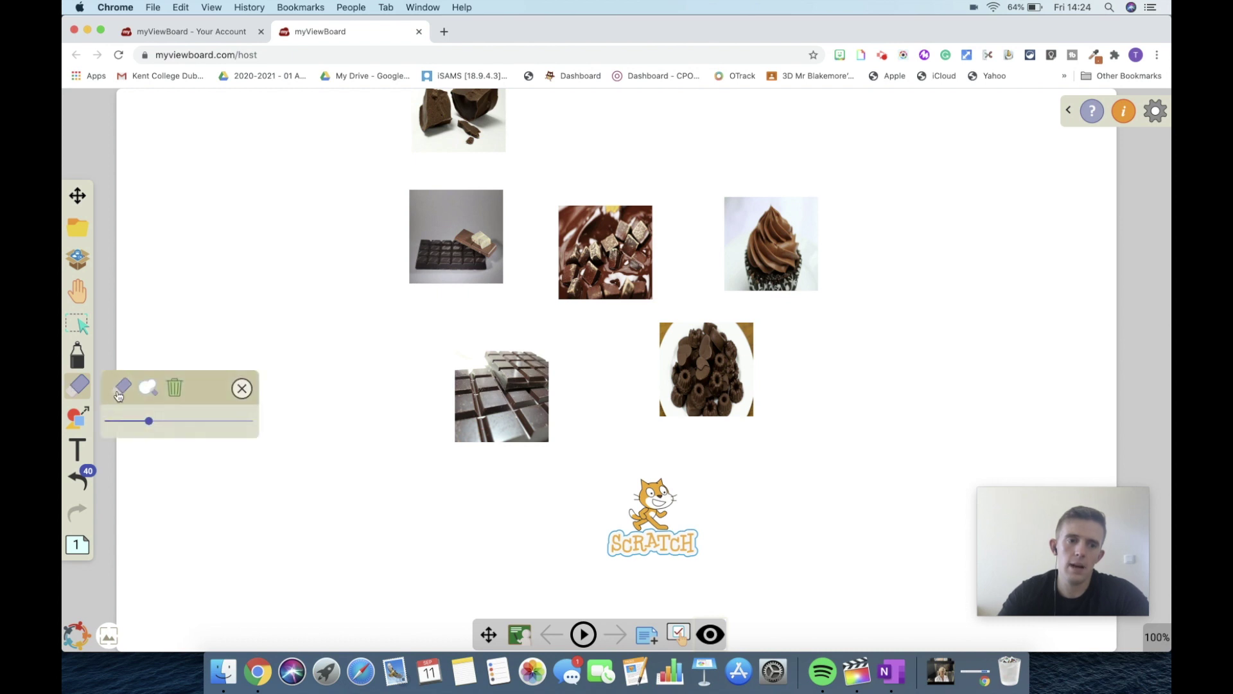
{"action": "left_click", "coordinate": [124, 387]}
{"action": "mouse_move", "coordinate": [494, 390]}
{"action": "left_mouse_down"}
{"action": "mouse_move", "coordinate": [530, 394]}
{"action": "mouse_move", "coordinate": [413, 394]}
{"action": "mouse_move", "coordinate": [473, 397]}
{"action": "left_mouse_up"}
{"action": "left_click", "coordinate": [81, 385]}
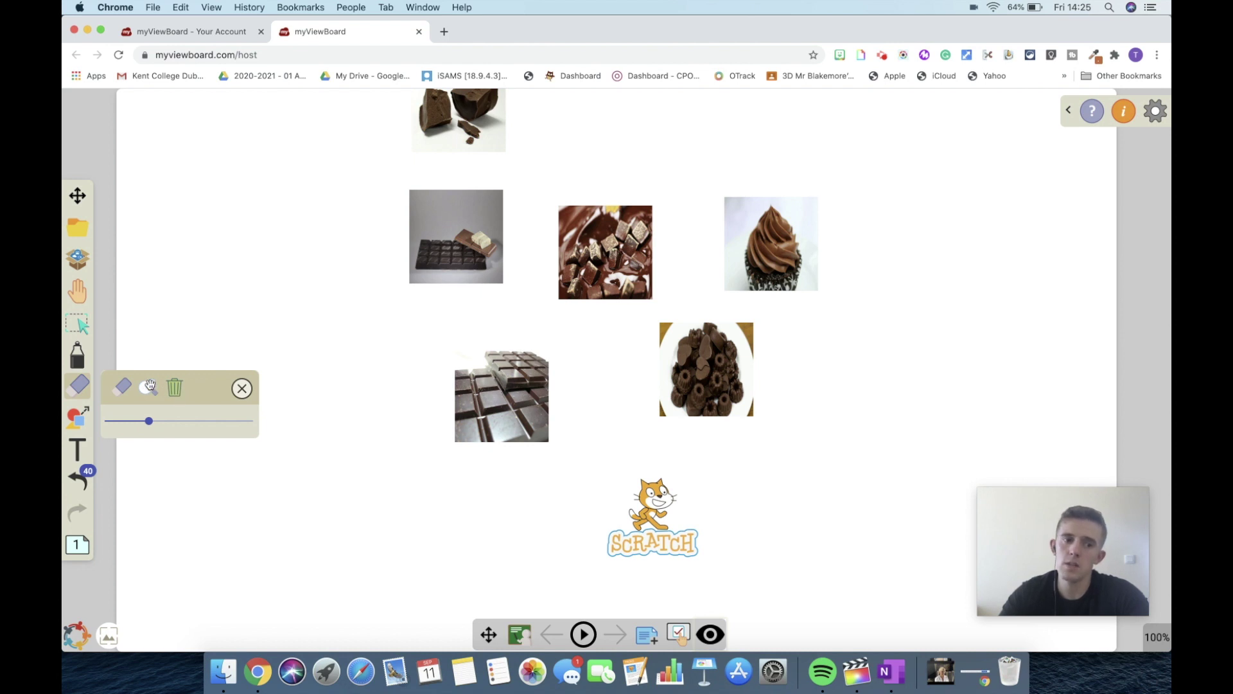
{"action": "left_click", "coordinate": [148, 388]}
{"action": "mouse_move", "coordinate": [366, 372]}
{"action": "left_mouse_down"}
{"action": "mouse_move", "coordinate": [605, 362]}
{"action": "mouse_move", "coordinate": [349, 419]}
{"action": "mouse_move", "coordinate": [379, 353]}
{"action": "left_mouse_up"}
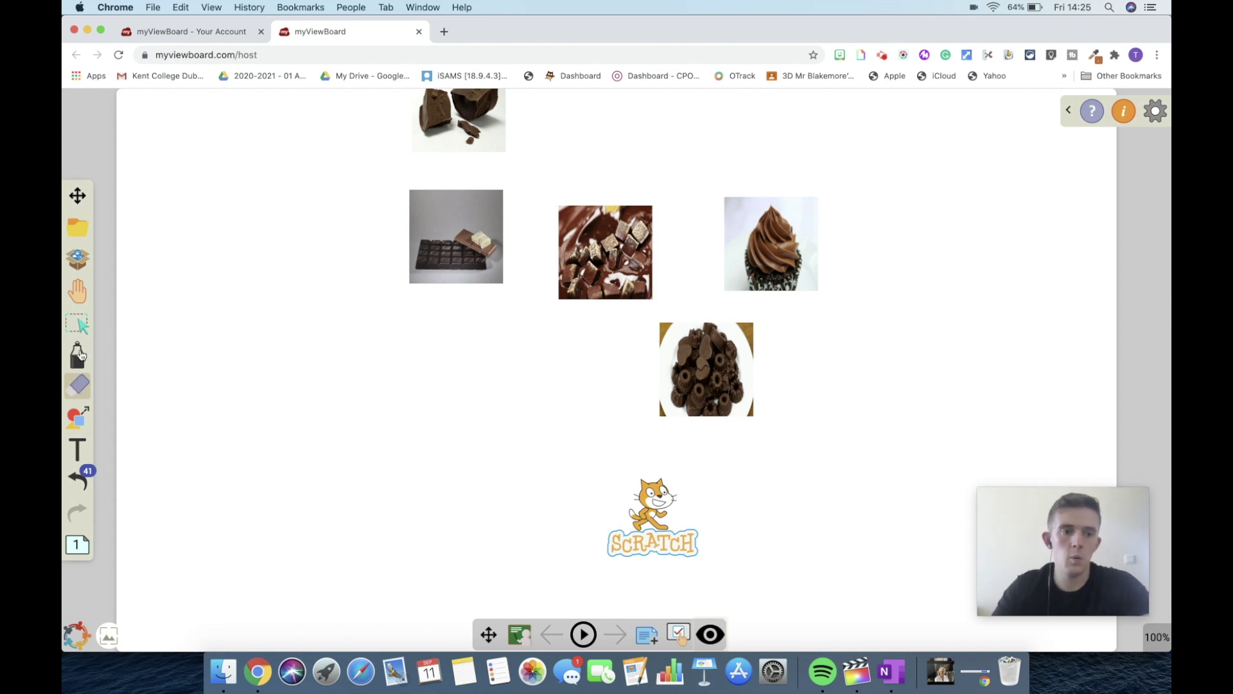
{"action": "left_click", "coordinate": [89, 355]}
Step: Make the pen stroke thicker and set its colour to red
{"action": "left_click", "coordinate": [94, 354]}
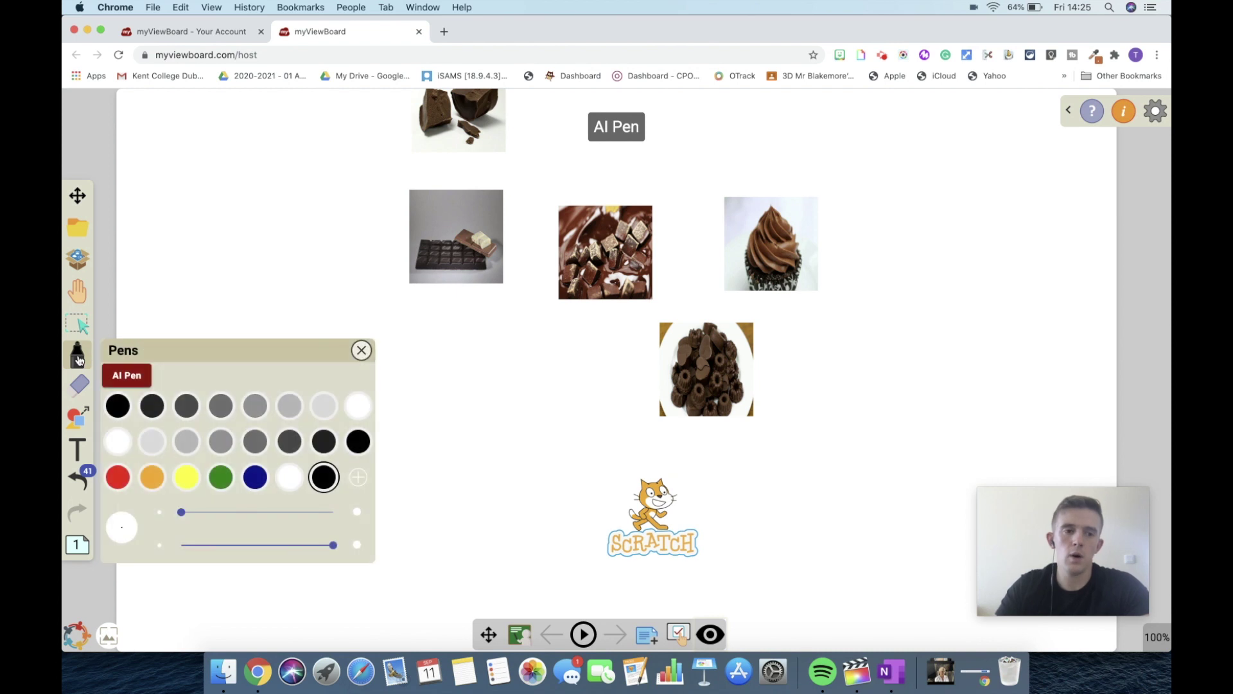
{"action": "mouse_move", "coordinate": [181, 512]}
{"action": "left_mouse_down"}
{"action": "mouse_move", "coordinate": [278, 510]}
{"action": "mouse_move", "coordinate": [198, 511]}
{"action": "left_mouse_up"}
{"action": "left_click", "coordinate": [119, 406]}
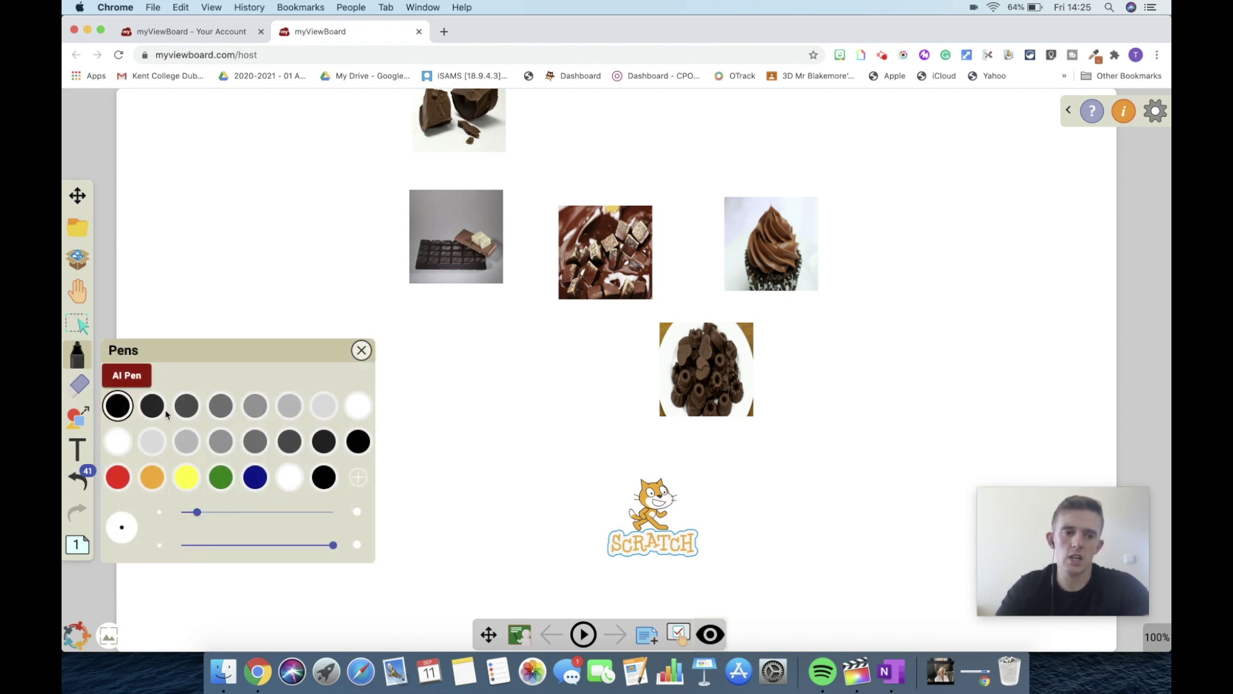
{"action": "left_click", "coordinate": [119, 479]}
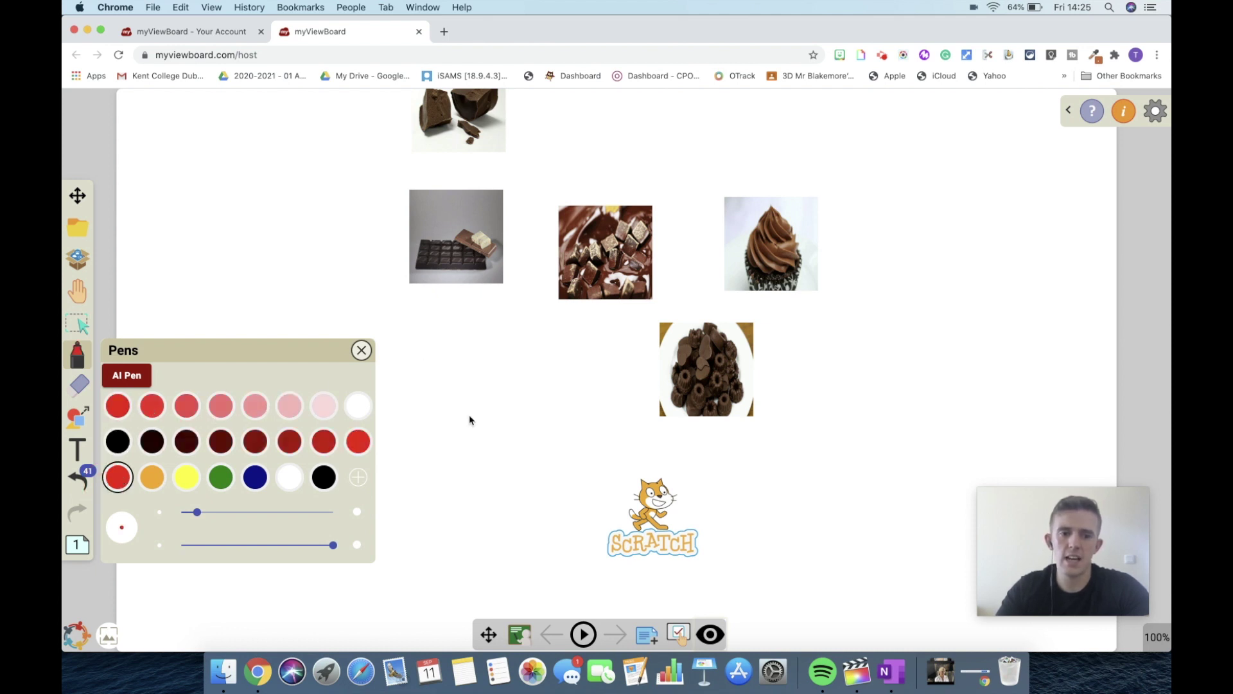
Step: Draw a red zigzag below the chocolate pictures, then erase it
{"action": "mouse_move", "coordinate": [451, 417]}
{"action": "left_mouse_down"}
{"action": "mouse_move", "coordinate": [441, 481]}
{"action": "mouse_move", "coordinate": [552, 434]}
{"action": "mouse_move", "coordinate": [528, 508]}
{"action": "left_mouse_up"}
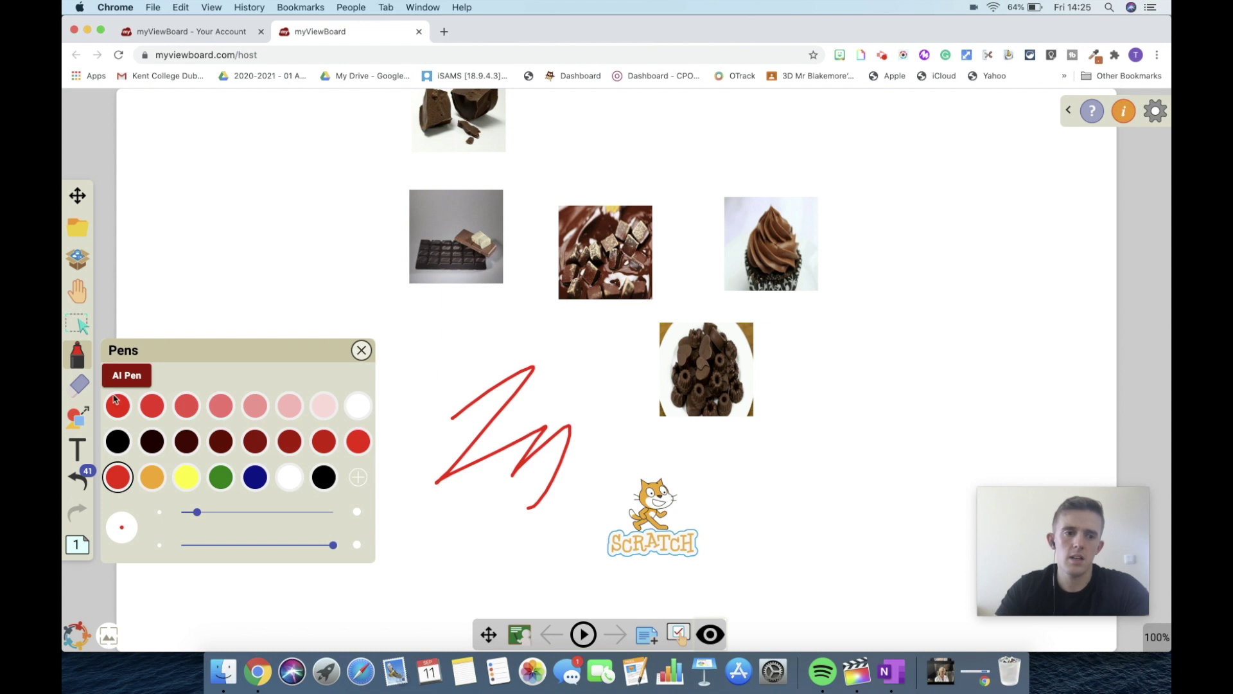
{"action": "left_click", "coordinate": [80, 385]}
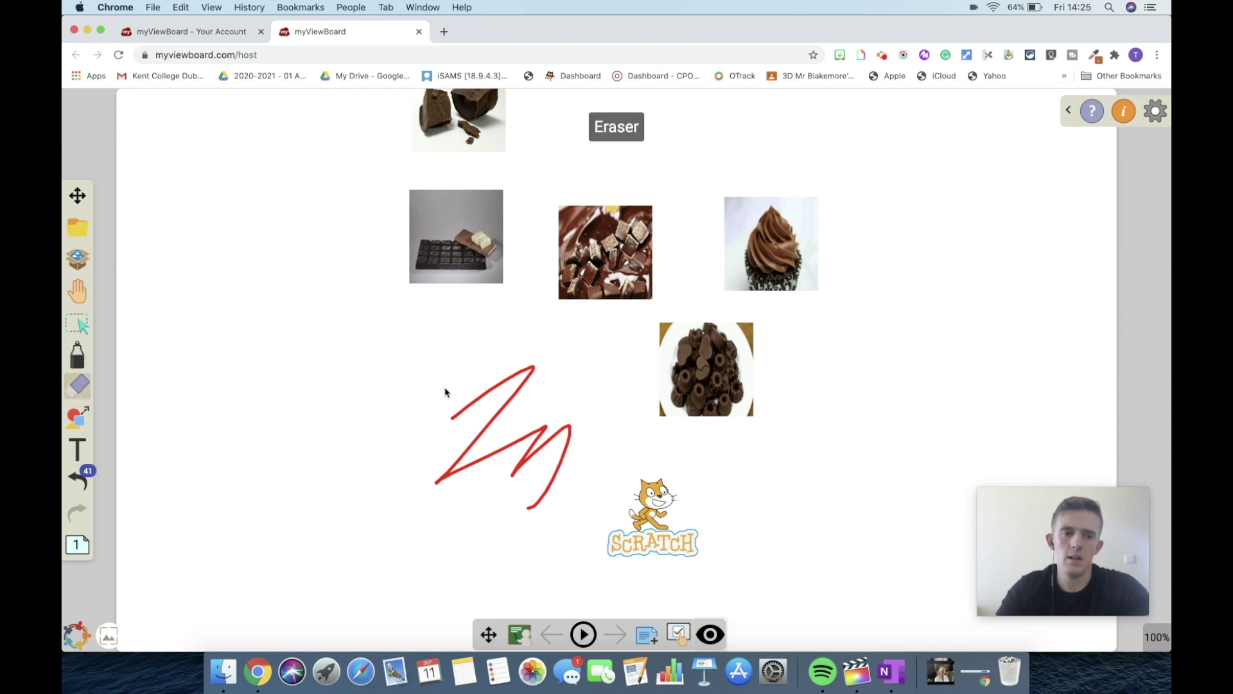
{"action": "mouse_move", "coordinate": [435, 394]}
{"action": "left_mouse_down"}
{"action": "mouse_move", "coordinate": [536, 460]}
{"action": "mouse_move", "coordinate": [133, 412]}
{"action": "left_mouse_up"}
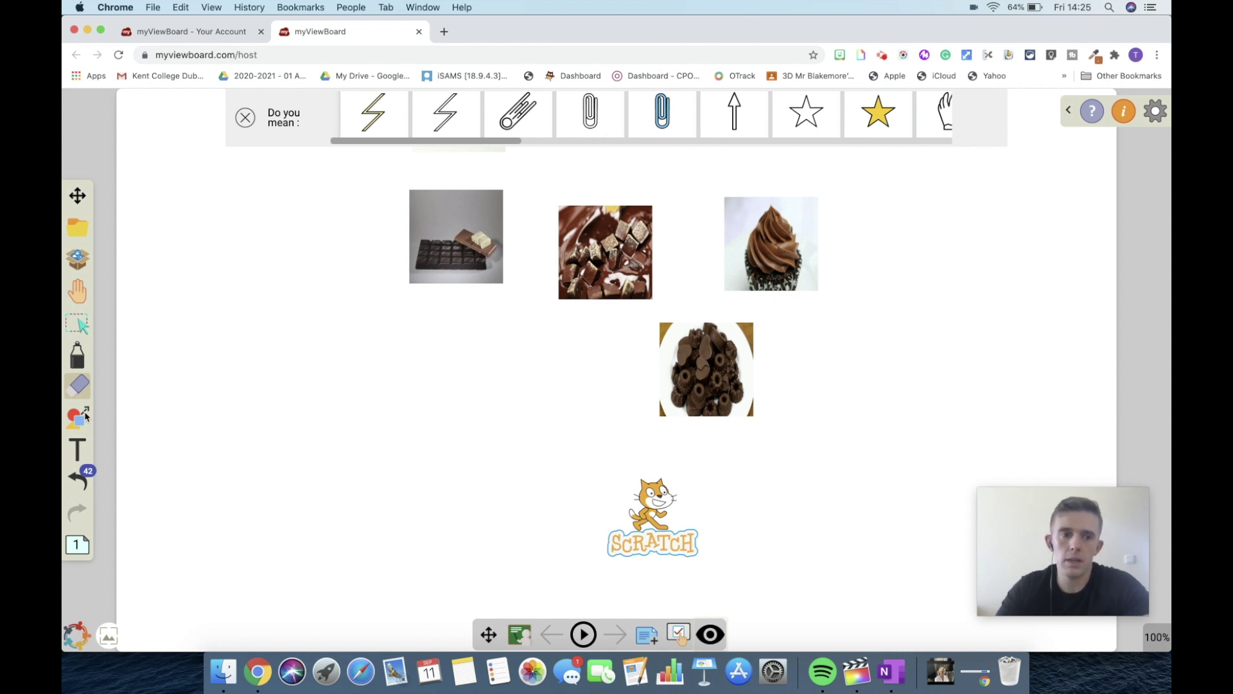
Step: Sketch a red smiley, drag the suggested black smiley to the board's left, and erase the sketch
{"action": "left_click", "coordinate": [77, 355]}
{"action": "left_click", "coordinate": [81, 359]}
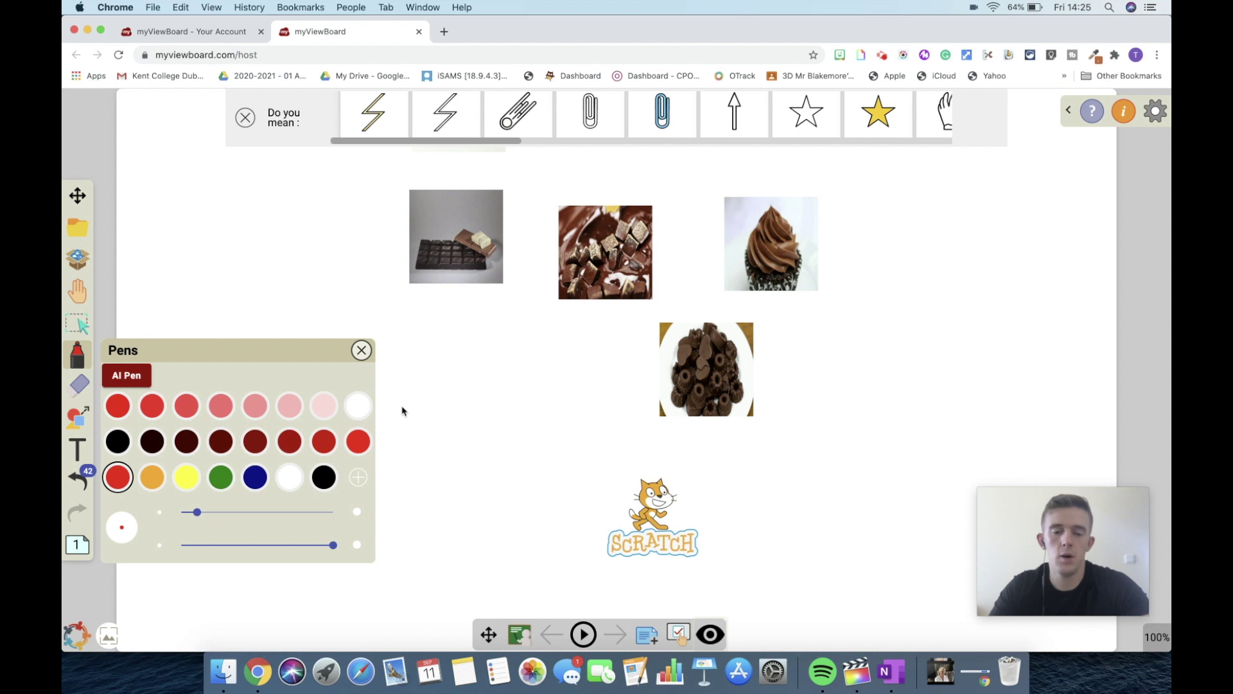
{"action": "left_click", "coordinate": [426, 374]}
{"action": "mouse_move", "coordinate": [425, 374]}
{"action": "left_mouse_down"}
{"action": "mouse_move", "coordinate": [455, 388]}
{"action": "mouse_move", "coordinate": [414, 405]}
{"action": "mouse_move", "coordinate": [481, 387]}
{"action": "left_mouse_up"}
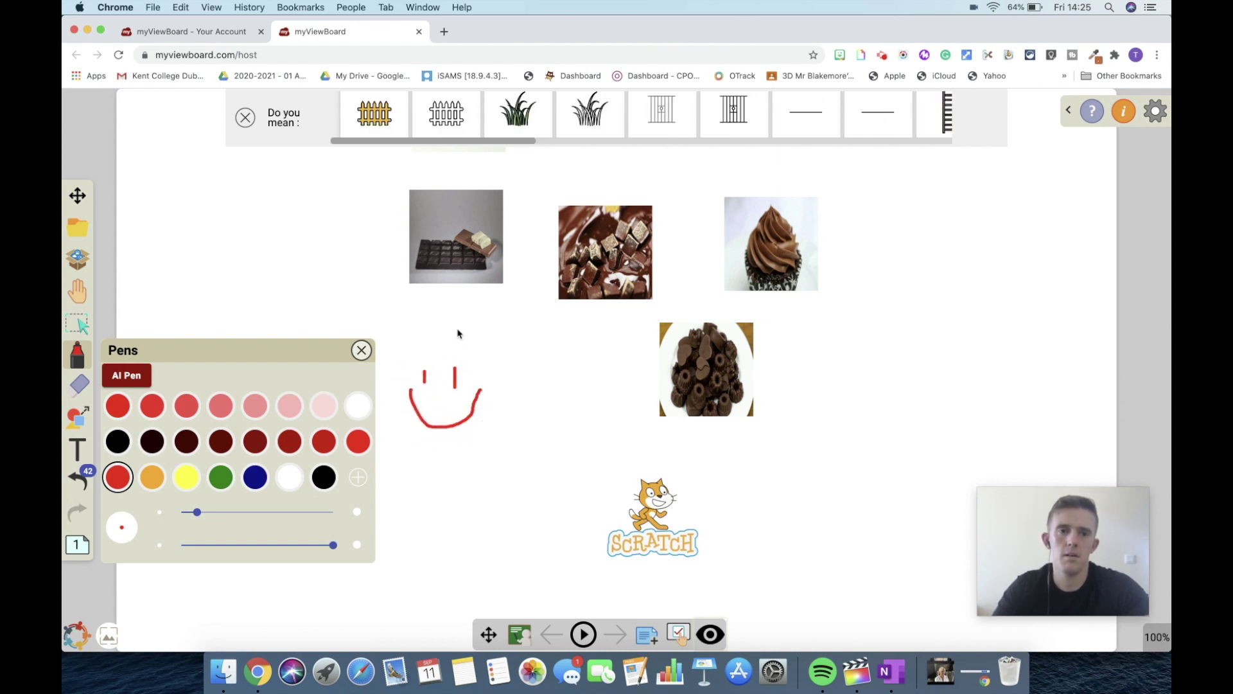
{"action": "mouse_move", "coordinate": [438, 344]}
{"action": "left_mouse_down"}
{"action": "mouse_move", "coordinate": [409, 377]}
{"action": "mouse_move", "coordinate": [473, 441]}
{"action": "mouse_move", "coordinate": [480, 352]}
{"action": "mouse_move", "coordinate": [436, 347]}
{"action": "left_mouse_up"}
{"action": "left_click_drag", "start_coordinate": [375, 119], "coordinate": [249, 320]}
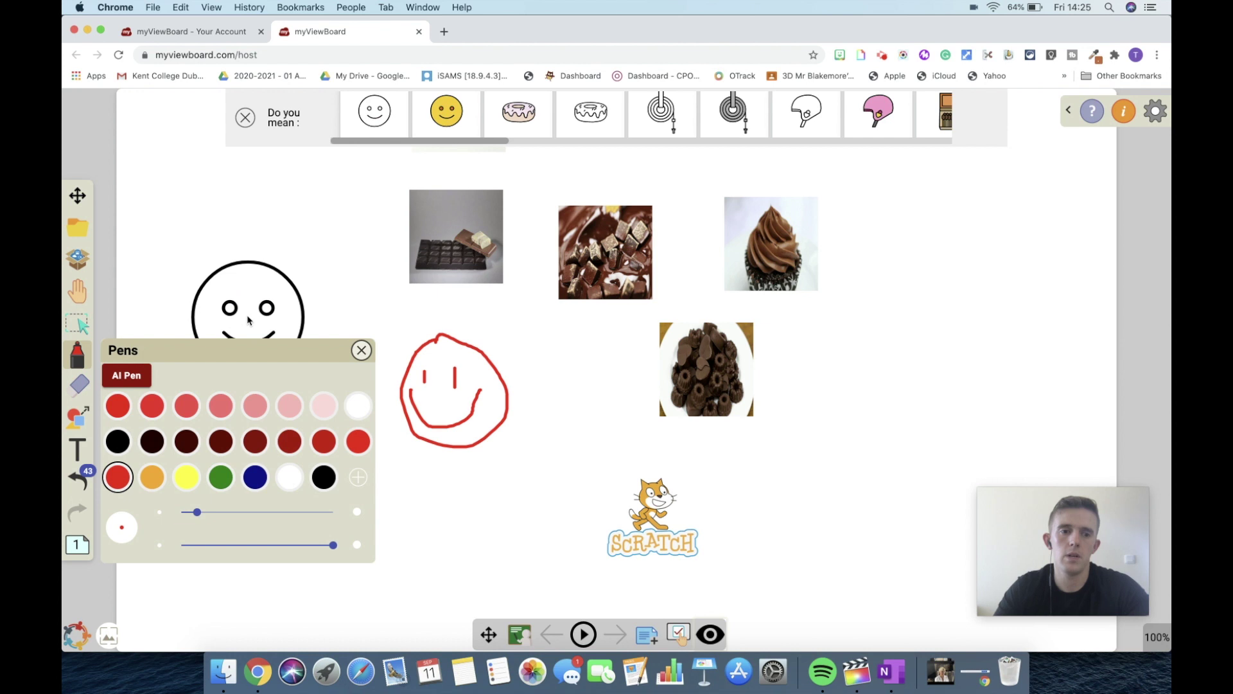
{"action": "left_click", "coordinate": [79, 385]}
{"action": "mouse_move", "coordinate": [482, 371]}
{"action": "left_mouse_down"}
{"action": "mouse_move", "coordinate": [404, 402]}
{"action": "mouse_move", "coordinate": [504, 419]}
{"action": "mouse_move", "coordinate": [468, 429]}
{"action": "left_mouse_up"}
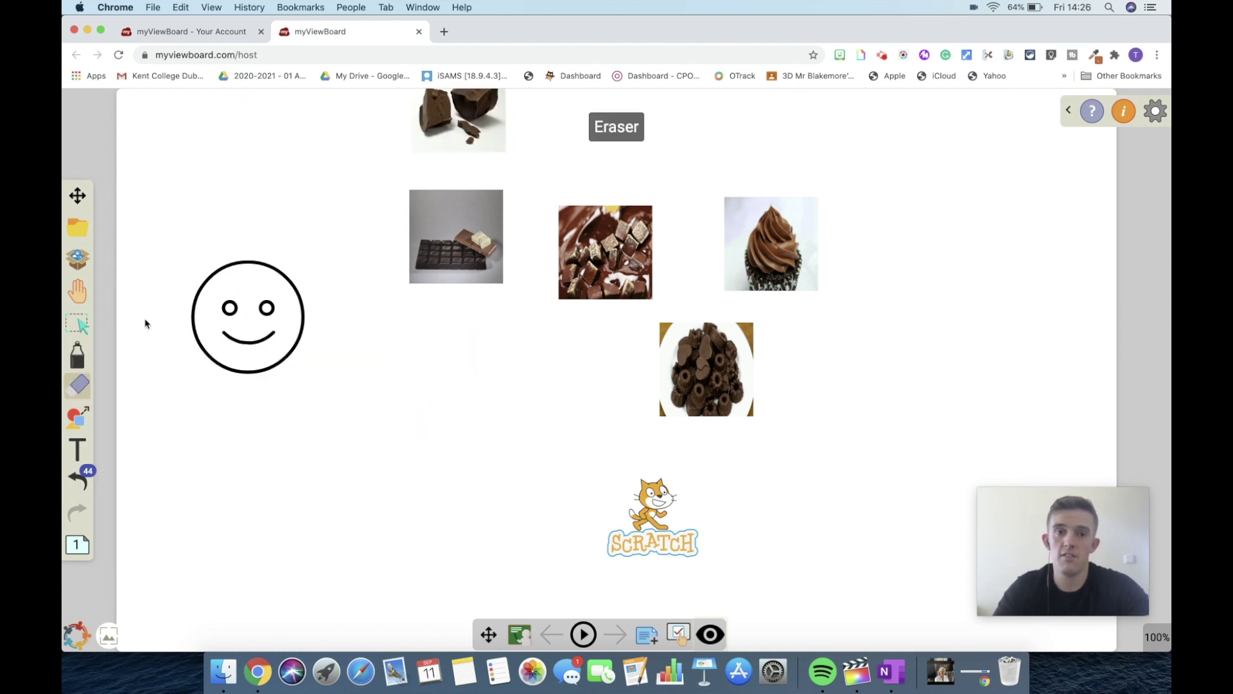
Step: Remove all items from the board using the eraser's clear-all option and confirm
{"action": "left_click", "coordinate": [84, 388]}
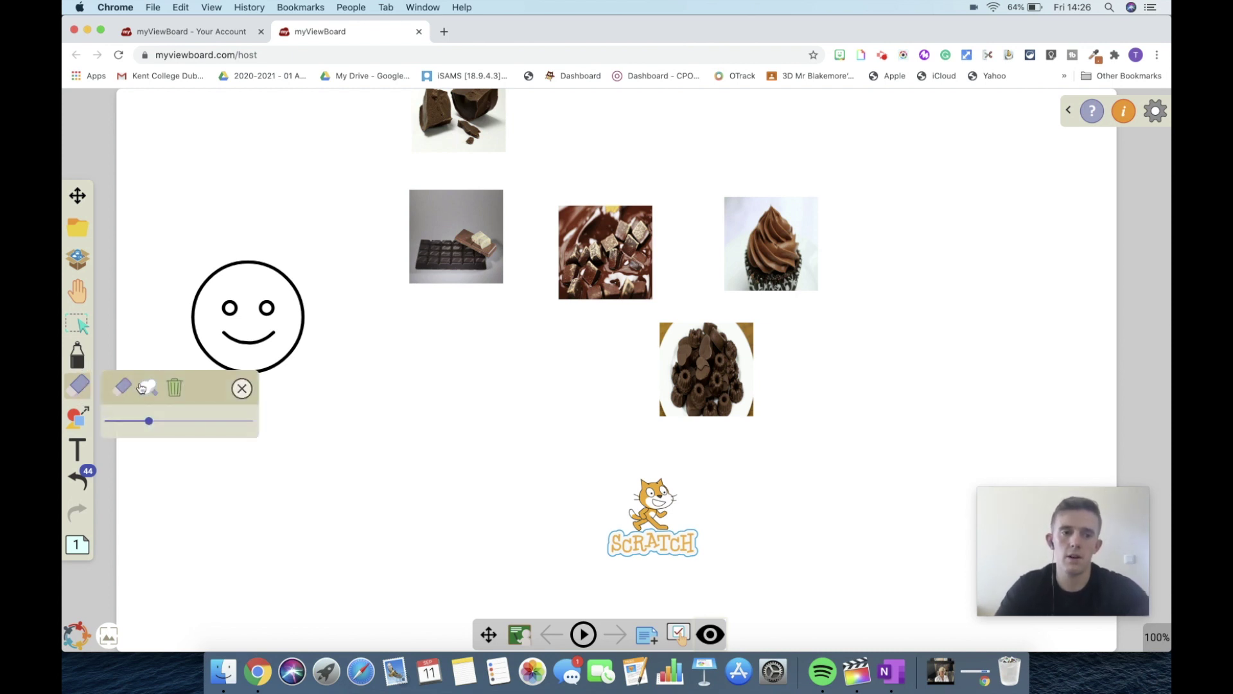
{"action": "left_click", "coordinate": [176, 387]}
{"action": "left_click", "coordinate": [699, 398]}
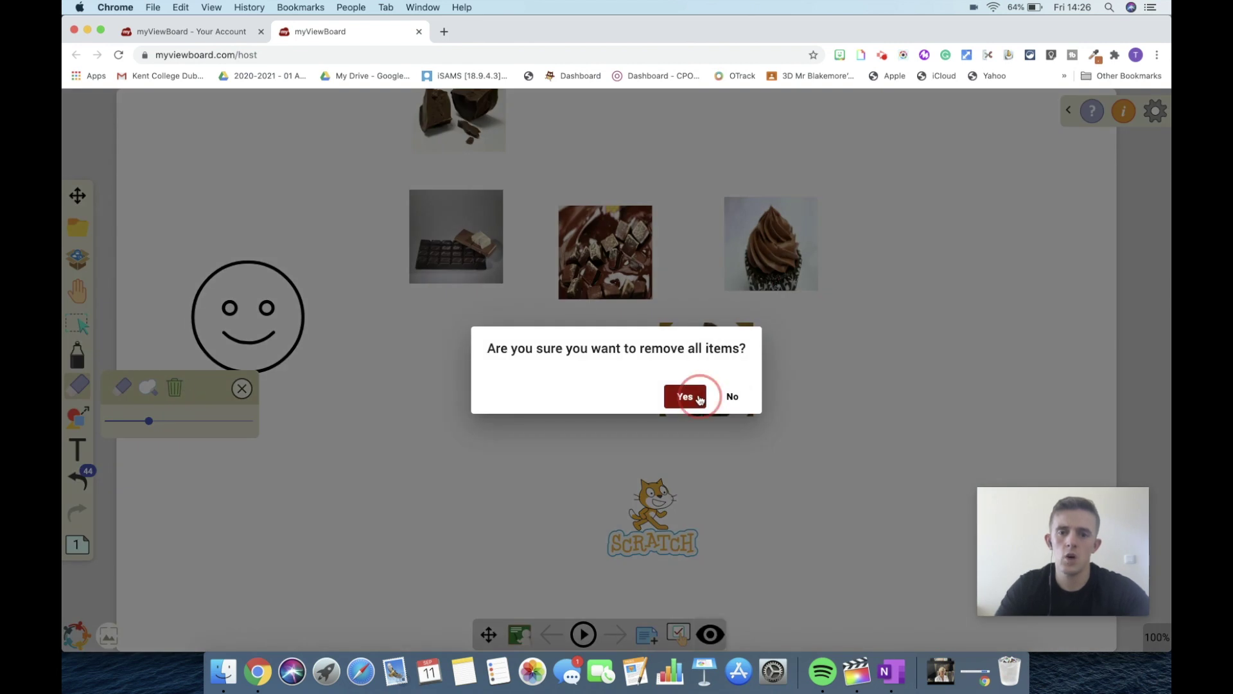
{"action": "left_click", "coordinate": [79, 416]}
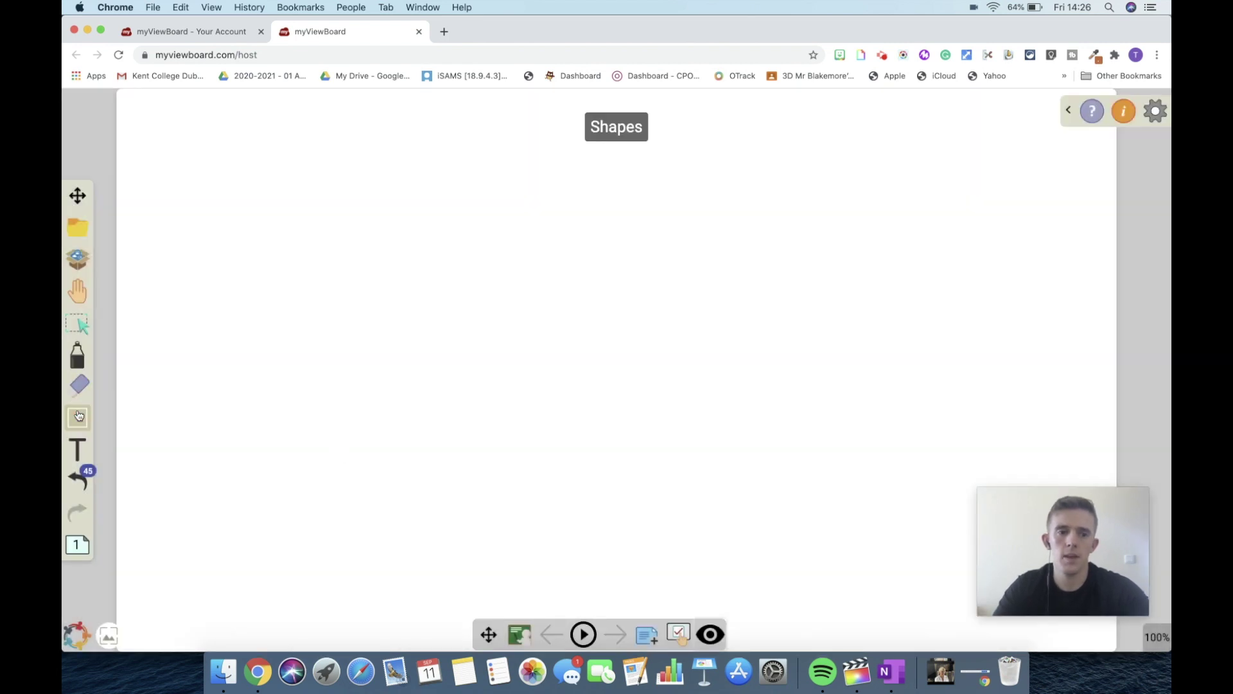
{"action": "left_click", "coordinate": [80, 415]}
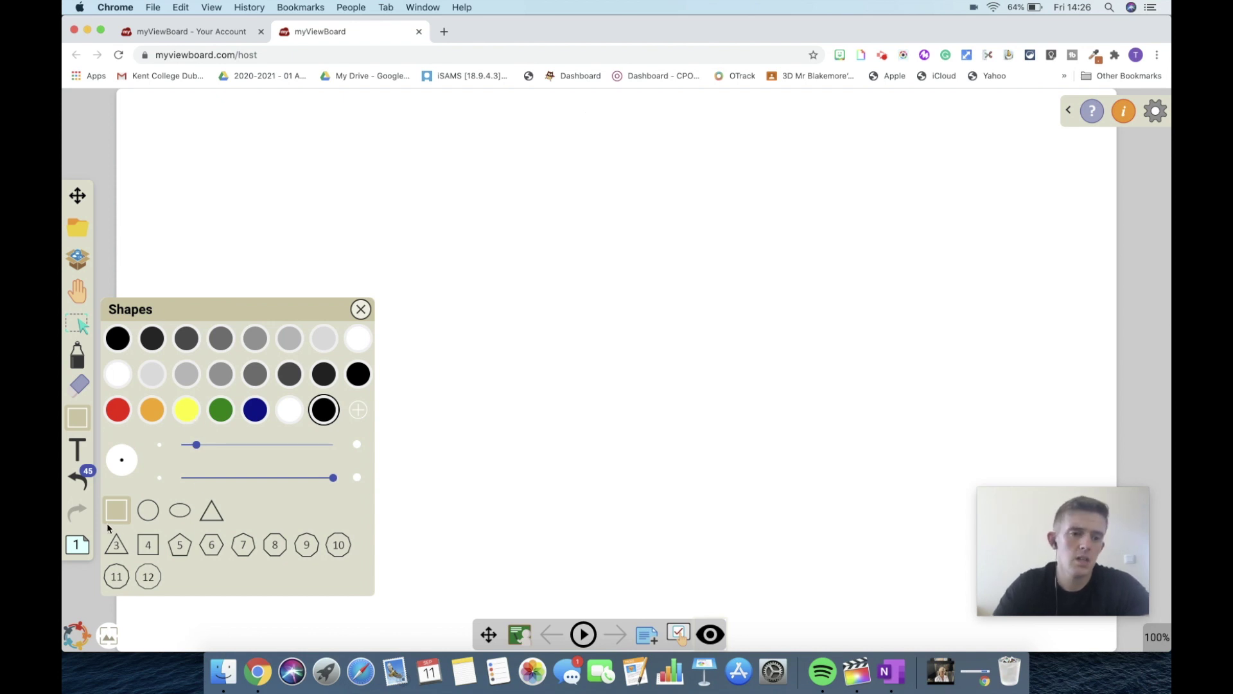
Step: Draw a large circle, then a rectangle overlapping the circle's lower-left edge
{"action": "left_click", "coordinate": [151, 510]}
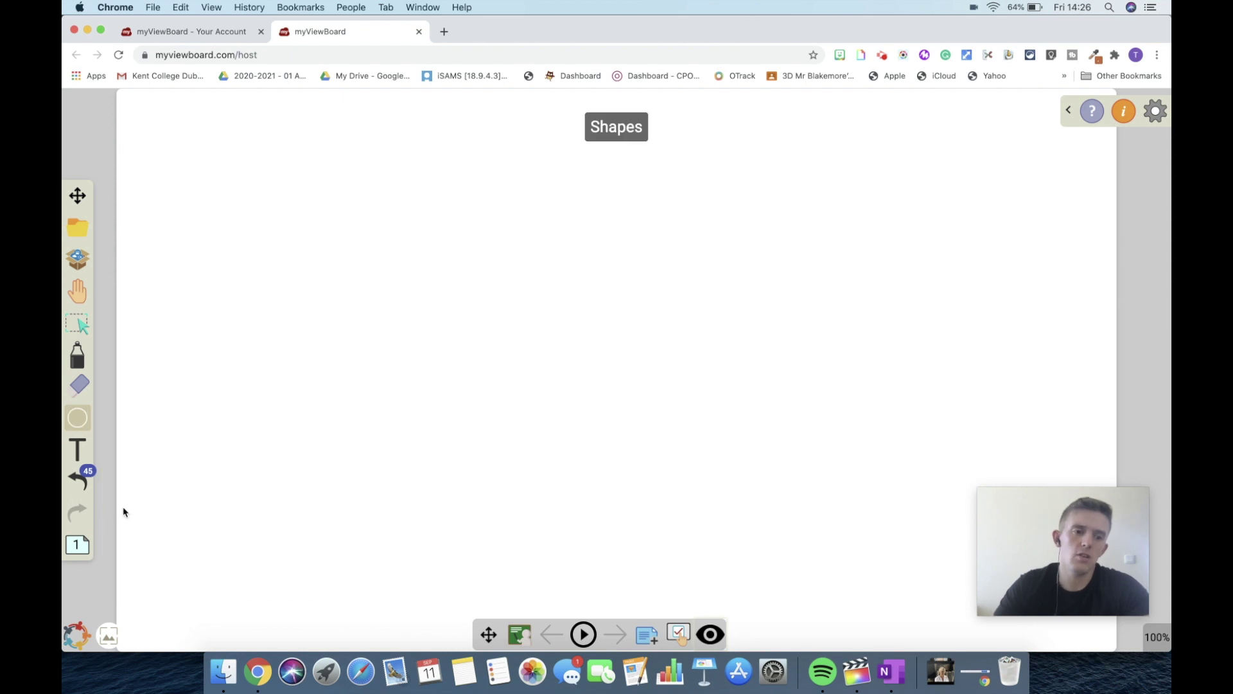
{"action": "left_click_drag", "start_coordinate": [492, 289], "coordinate": [686, 333]}
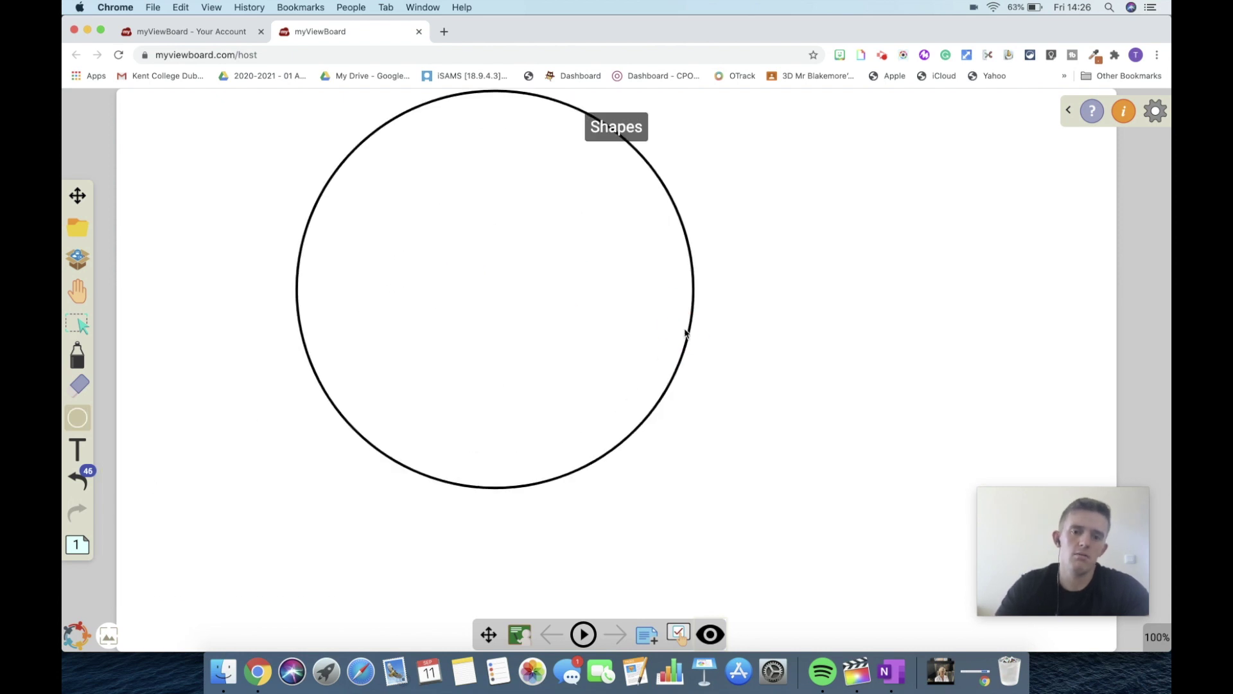
{"action": "left_click", "coordinate": [77, 417]}
{"action": "left_click", "coordinate": [114, 509]}
{"action": "left_click_drag", "start_coordinate": [200, 473], "coordinate": [435, 364]}
Step: Close the shape options and place an empty Arial 36 text box inside the circle
{"action": "left_click", "coordinate": [77, 418]}
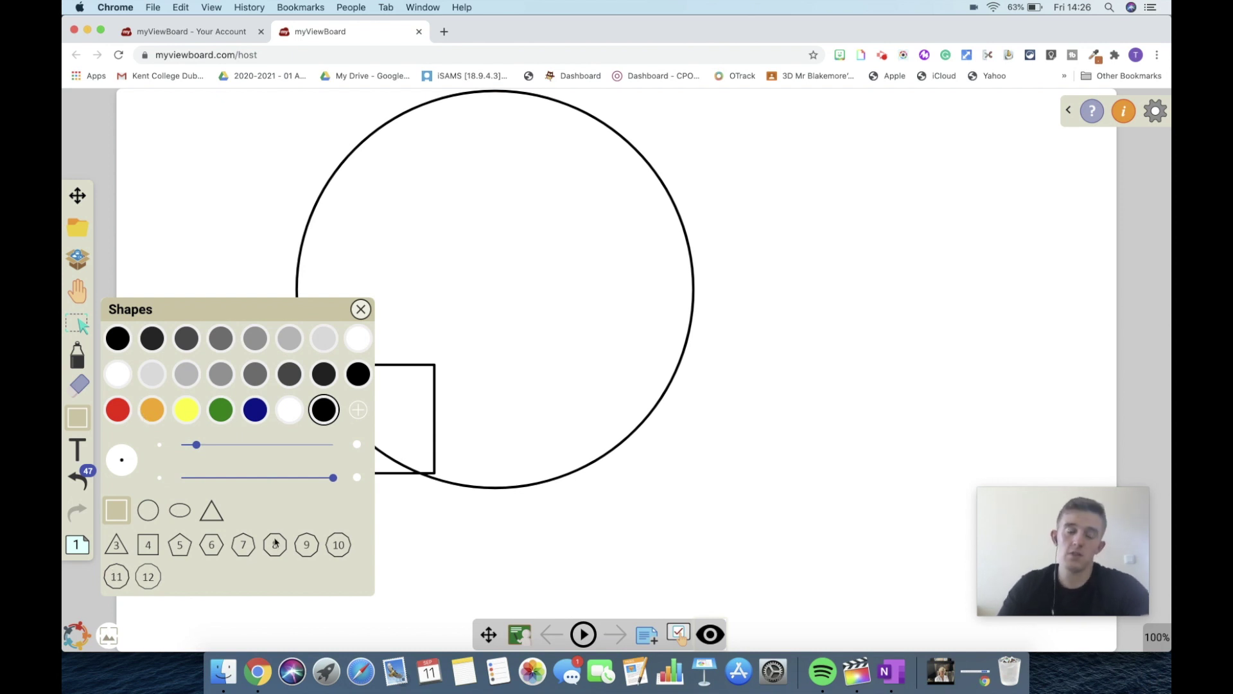
{"action": "left_click", "coordinate": [80, 421]}
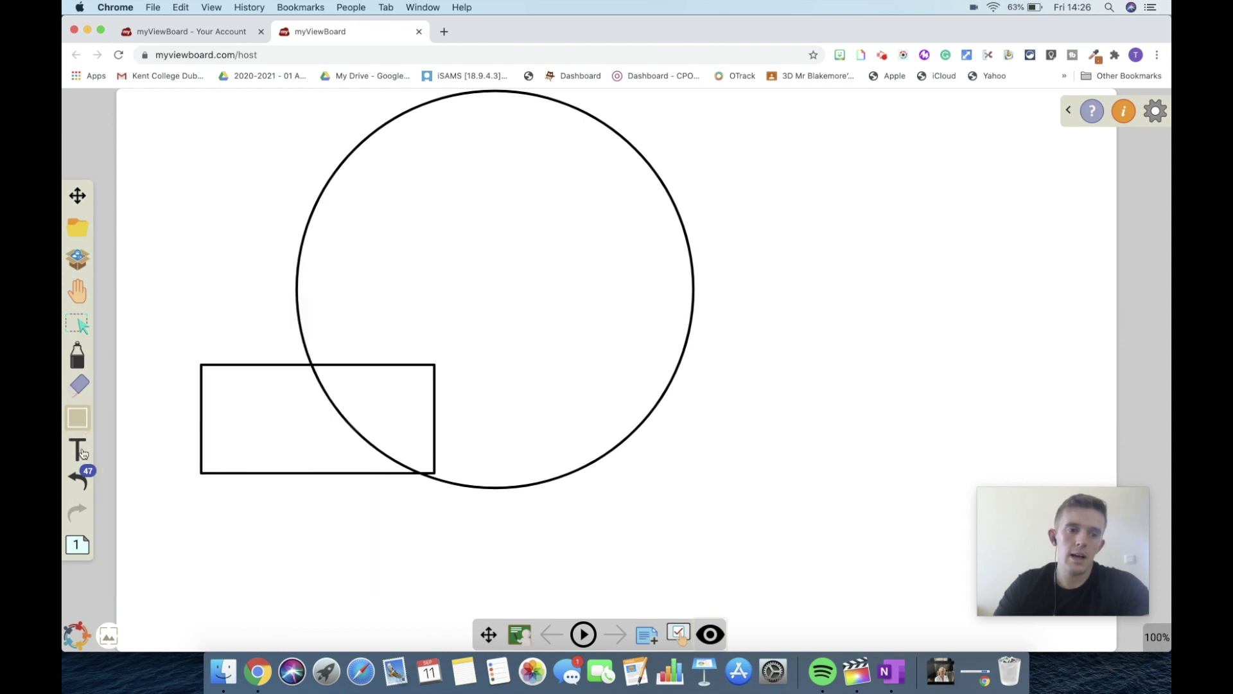
{"action": "left_click", "coordinate": [78, 449]}
{"action": "left_click", "coordinate": [419, 270]}
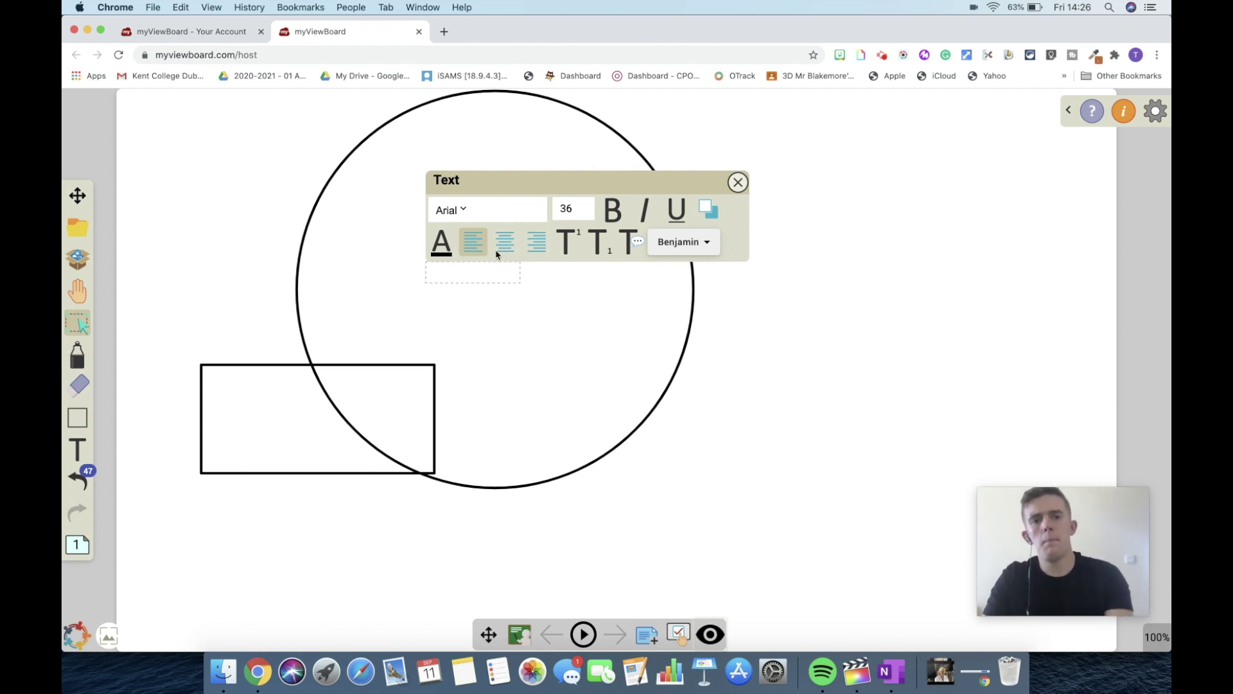
Step: Browse the font list keeping Arial, try the alignments, and settle on left-aligned text
{"action": "left_click", "coordinate": [463, 211]}
{"action": "scroll", "coordinate": [476, 275], "scroll_direction": "down", "scroll_amount": 3}
{"action": "scroll", "coordinate": [476, 275], "scroll_direction": "up", "scroll_amount": 2}
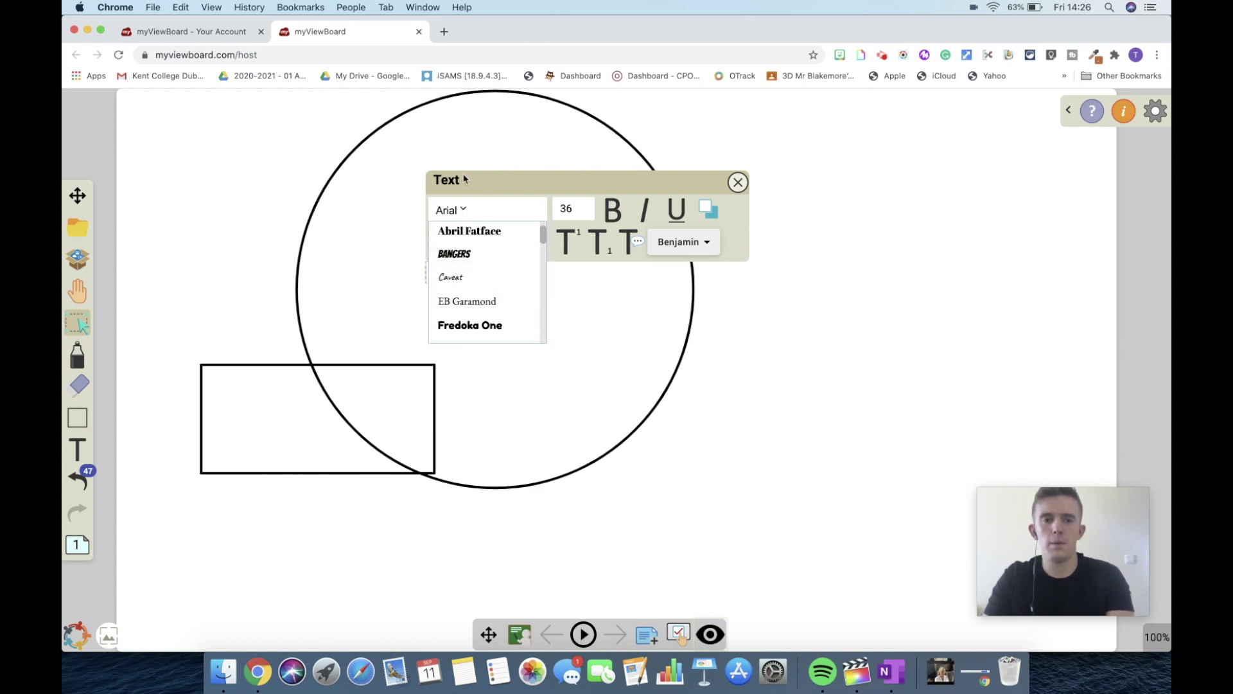
{"action": "left_click", "coordinate": [461, 211]}
{"action": "left_click", "coordinate": [476, 243]}
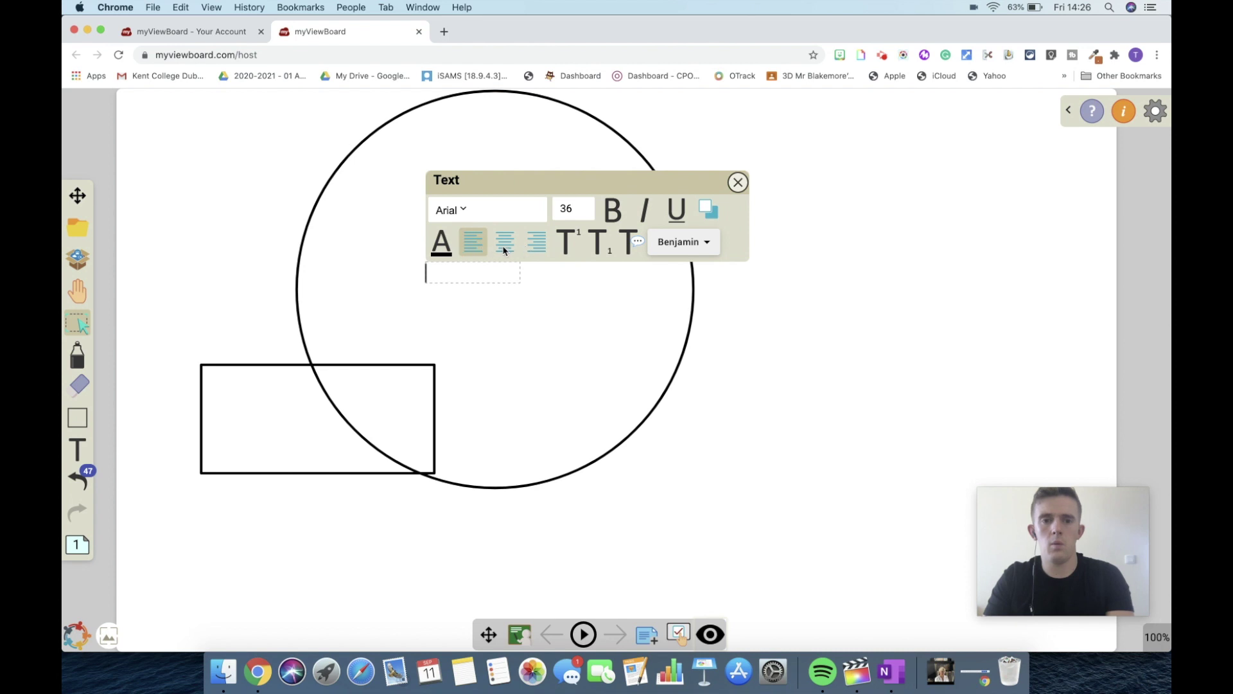
{"action": "left_click", "coordinate": [505, 250]}
{"action": "left_click", "coordinate": [539, 251]}
{"action": "left_click", "coordinate": [474, 243]}
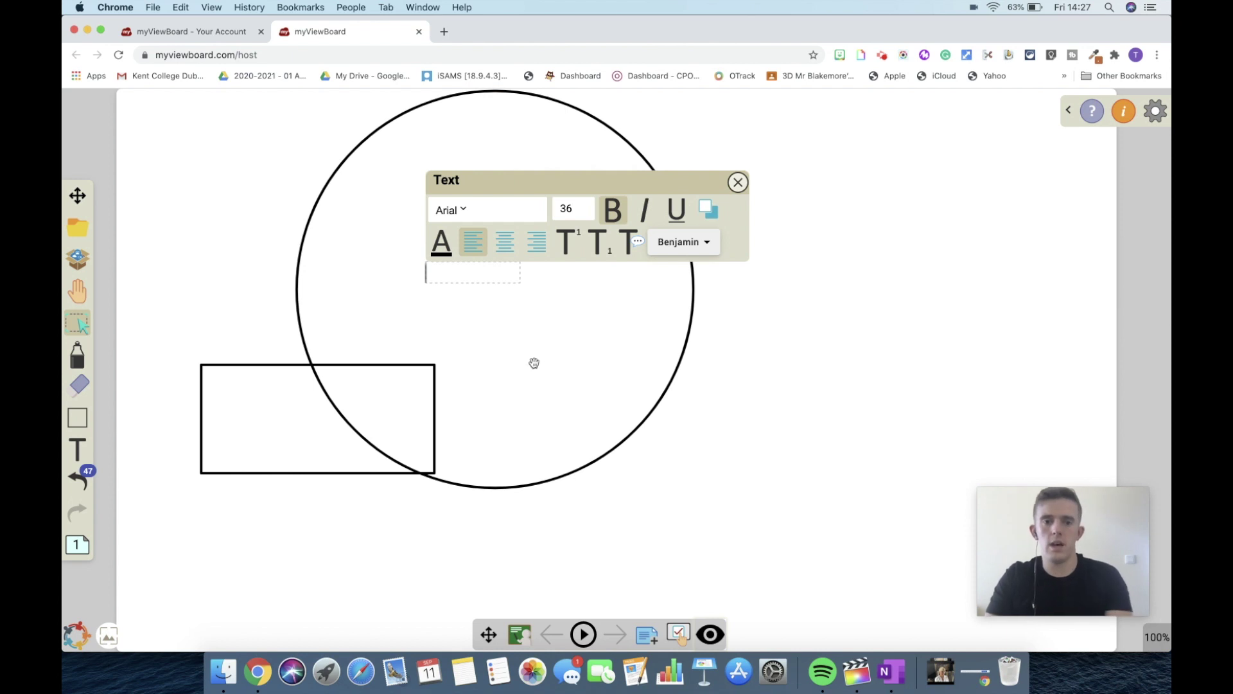
Step: Enter the text 'fdsafds', then move the circle up and right with the text at its right side
{"action": "type", "text": "fdsafds"}
{"action": "left_click", "coordinate": [737, 183]}
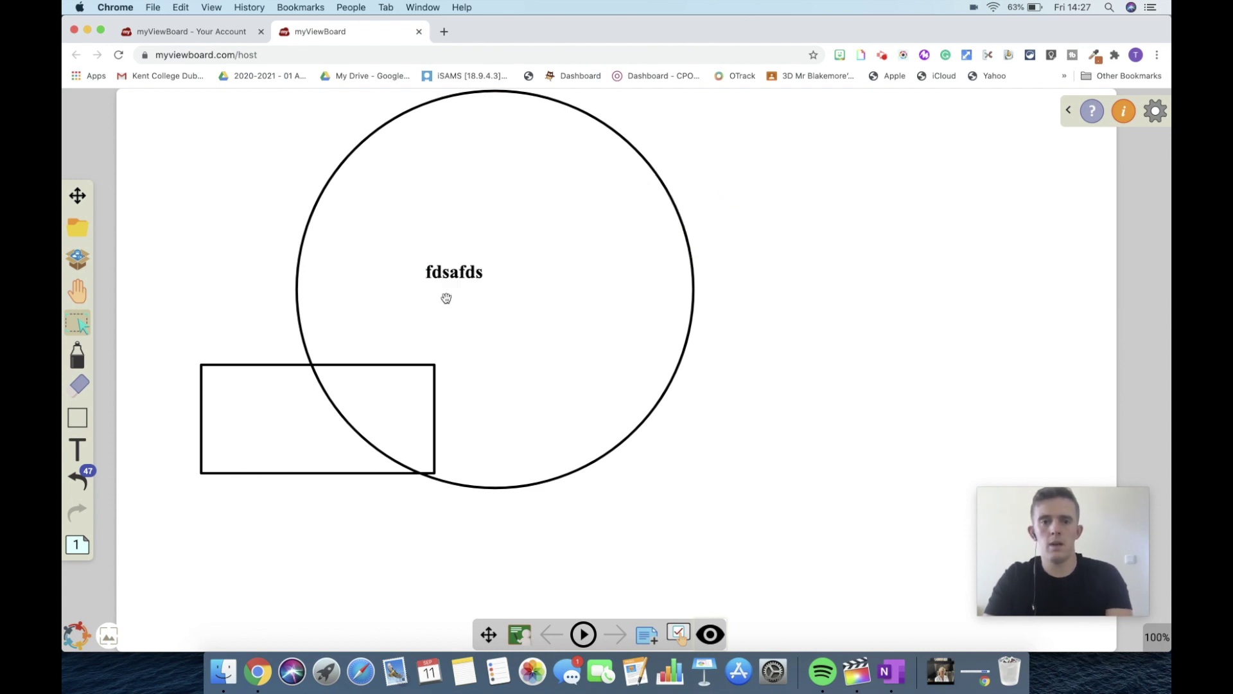
{"action": "left_click", "coordinate": [448, 280]}
{"action": "left_click_drag", "start_coordinate": [447, 280], "coordinate": [662, 291]}
{"action": "left_click", "coordinate": [878, 215]}
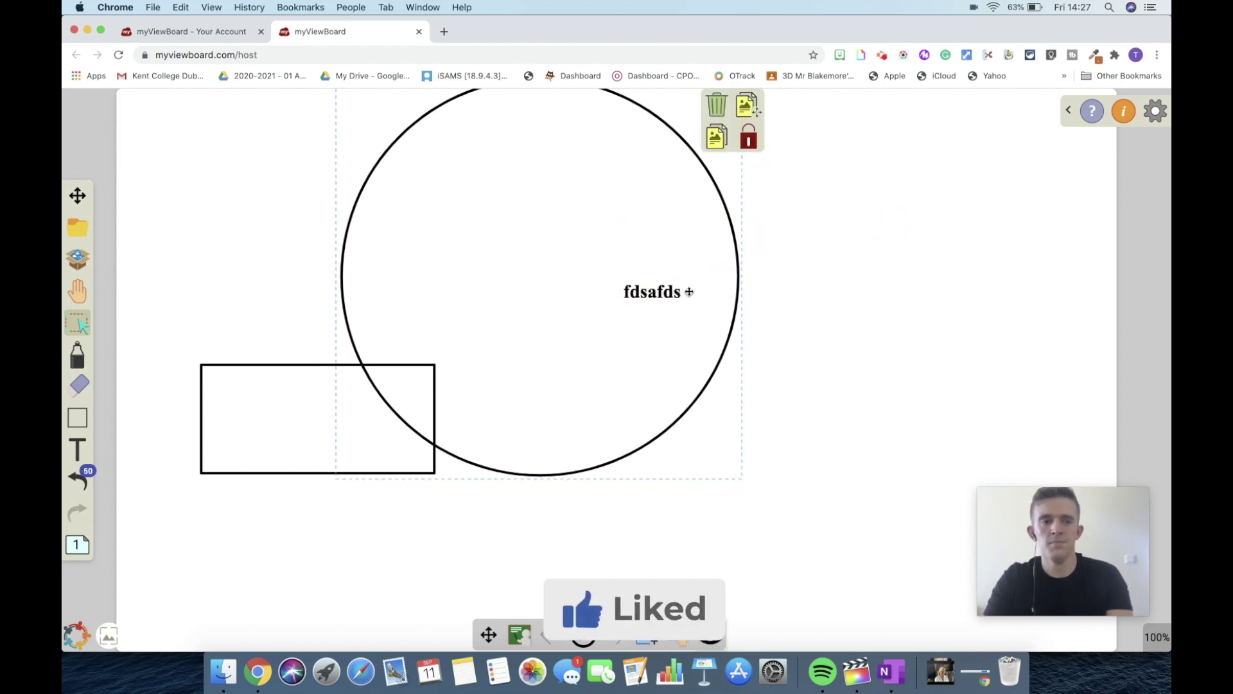
Step: Use the eraser's clear-all option to remove every item from the board
{"action": "left_click", "coordinate": [79, 387]}
{"action": "left_click", "coordinate": [78, 386]}
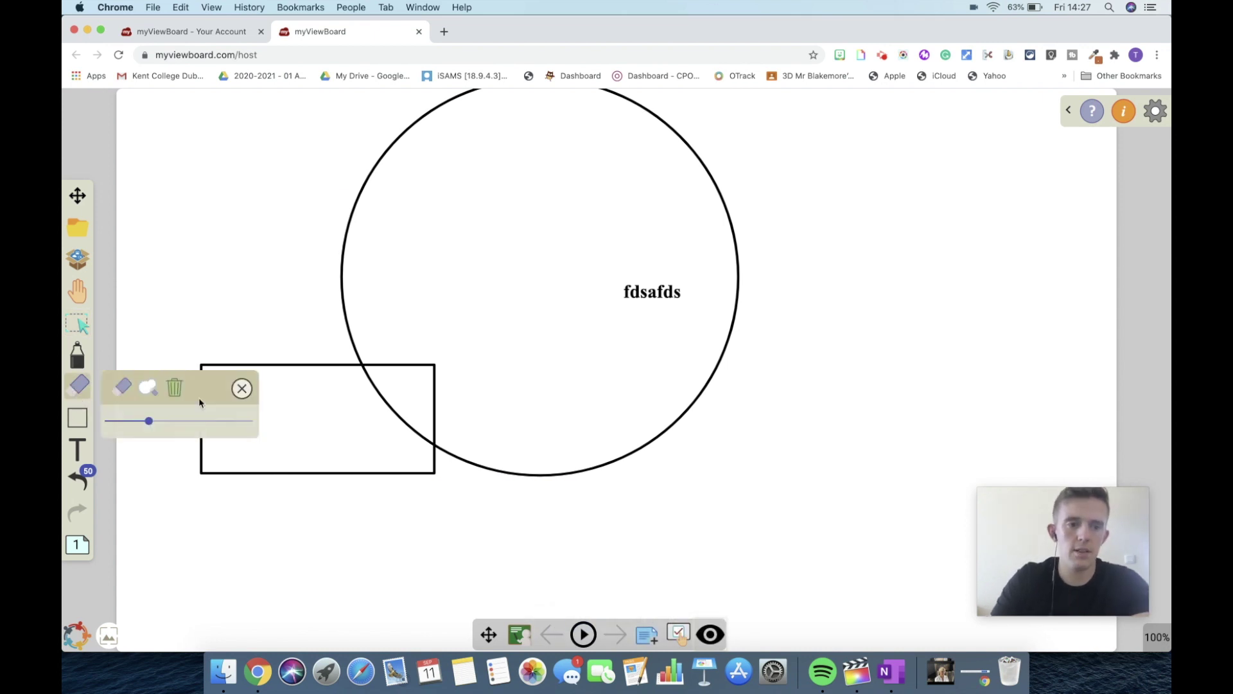
{"action": "left_click", "coordinate": [175, 387]}
{"action": "left_click", "coordinate": [685, 396]}
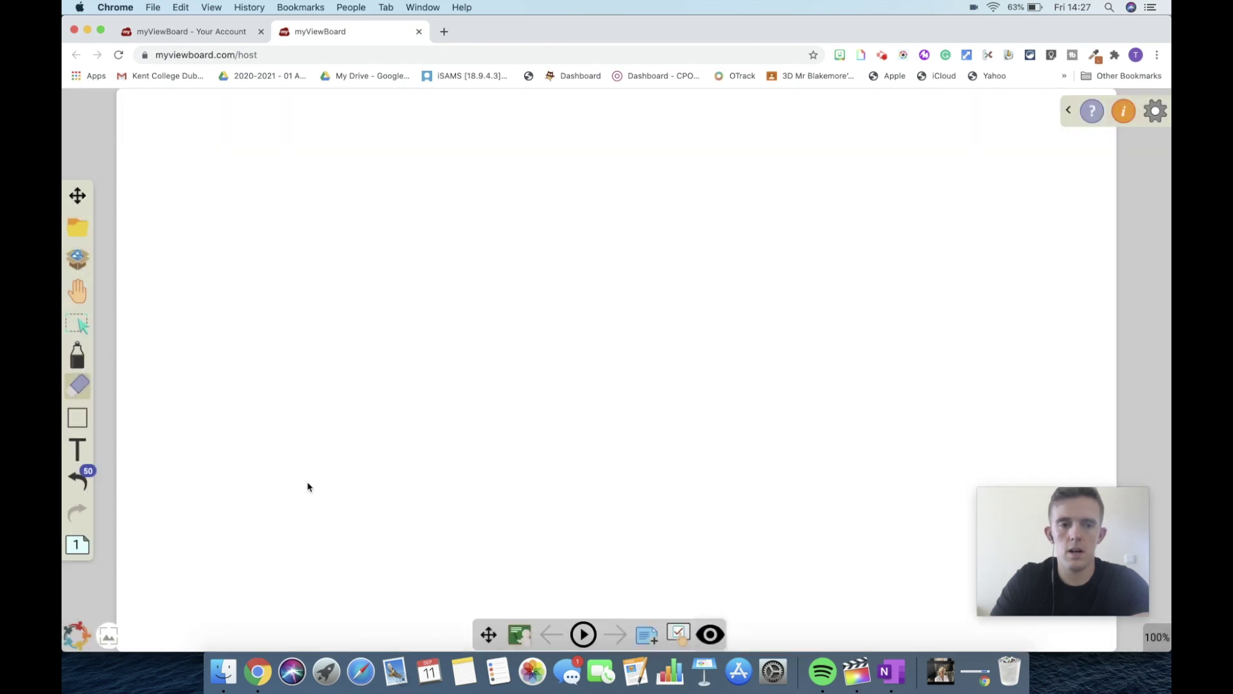
Step: Add a second page, then delete it, leaving one blank page
{"action": "left_click", "coordinate": [79, 545]}
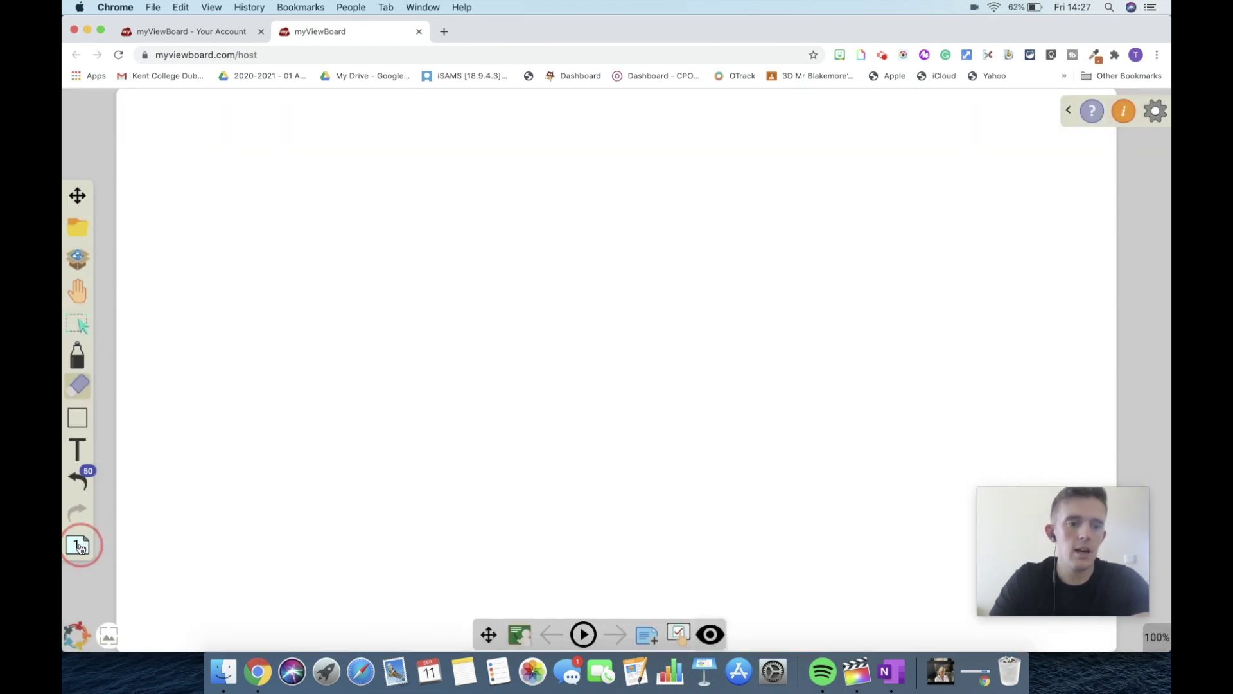
{"action": "left_click", "coordinate": [266, 531]}
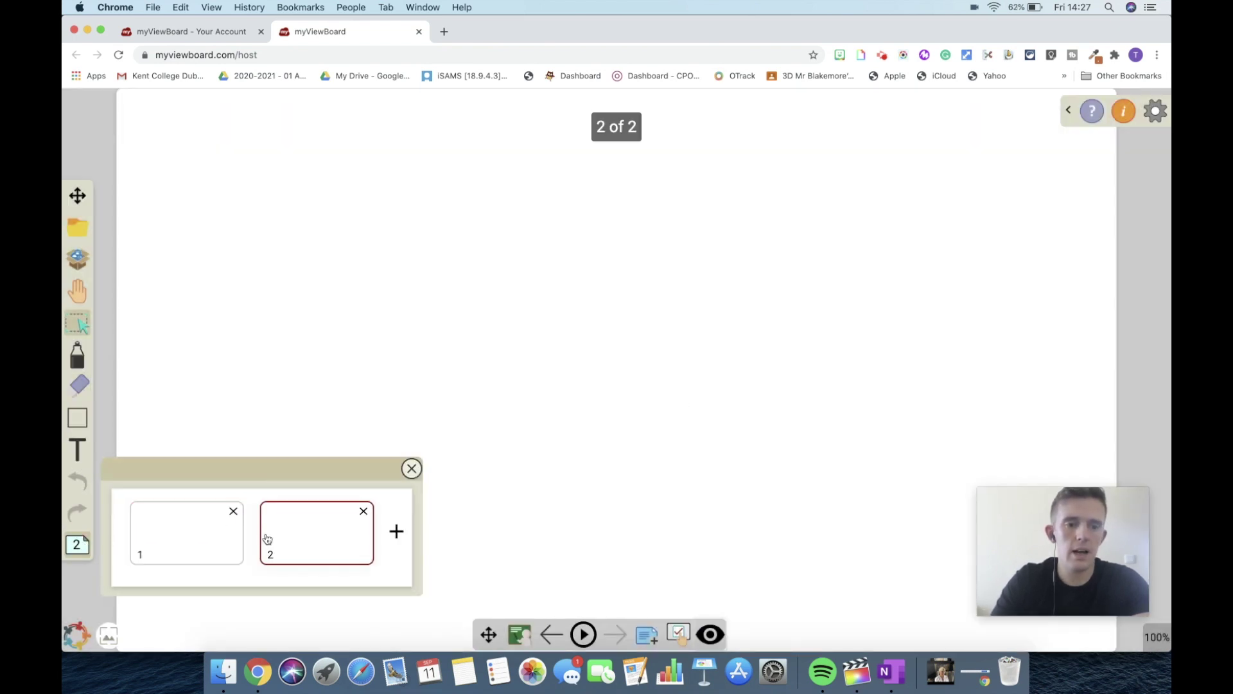
{"action": "left_click", "coordinate": [370, 515]}
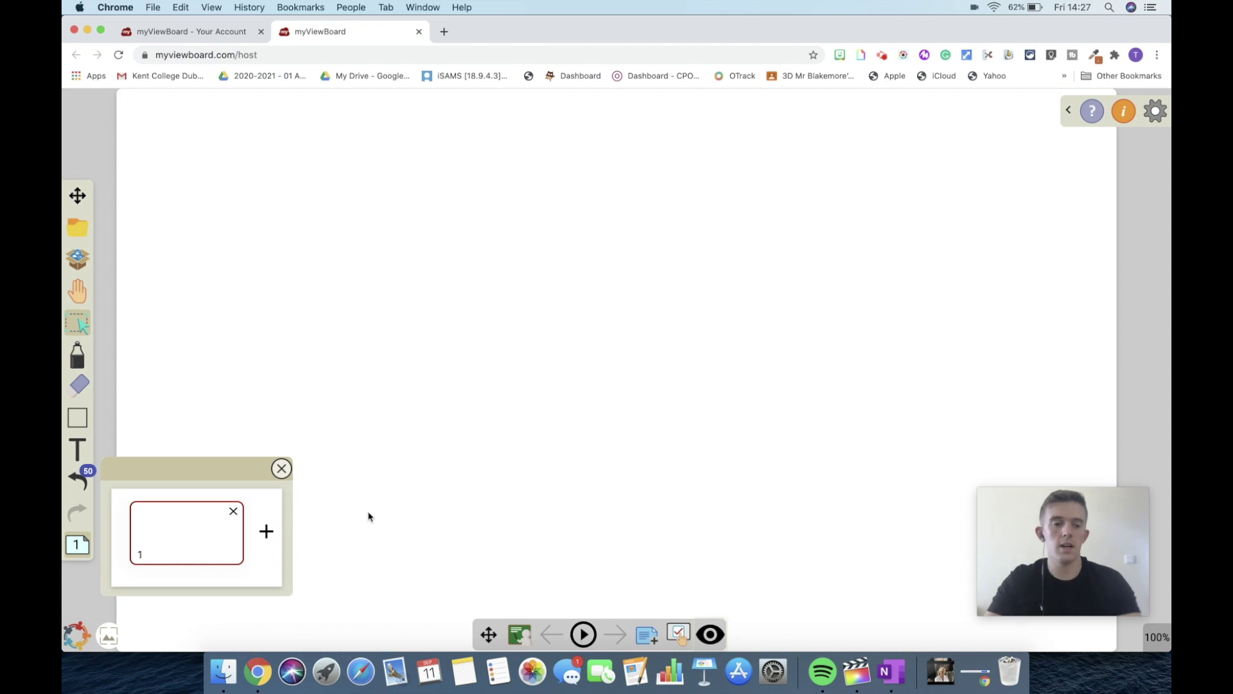
Step: Pick the yellow swatch as the background and apply it to this page only
{"action": "left_click", "coordinate": [108, 636]}
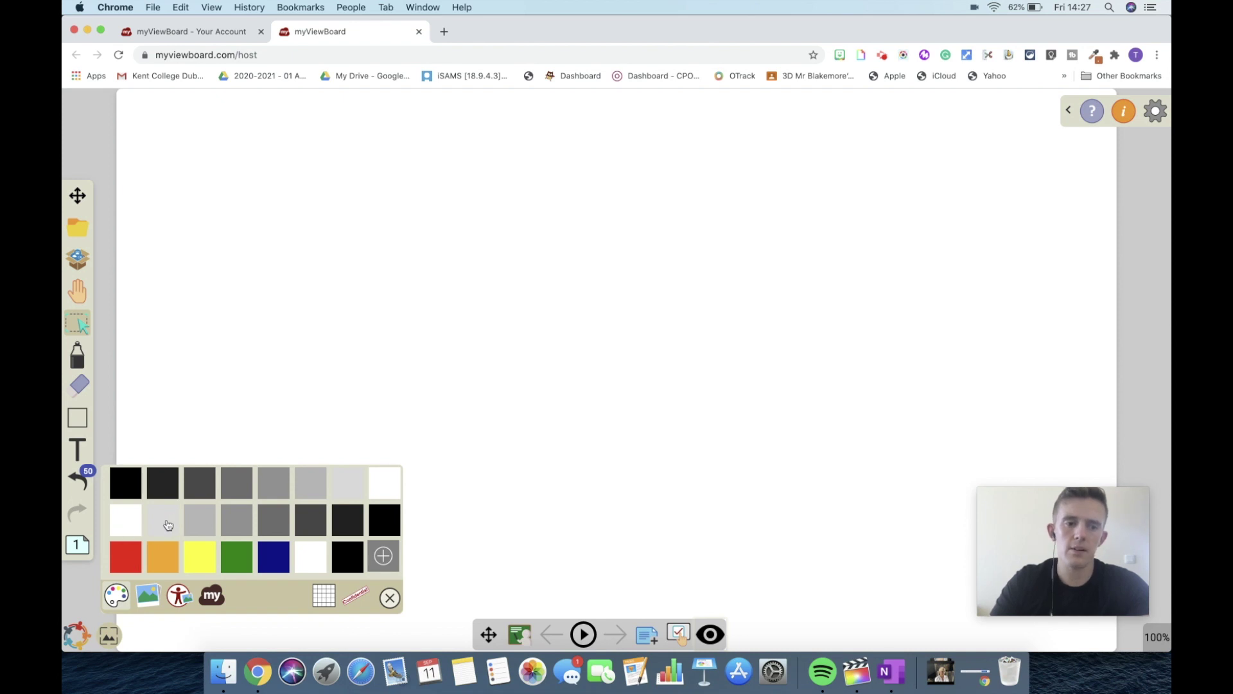
{"action": "left_click", "coordinate": [200, 558]}
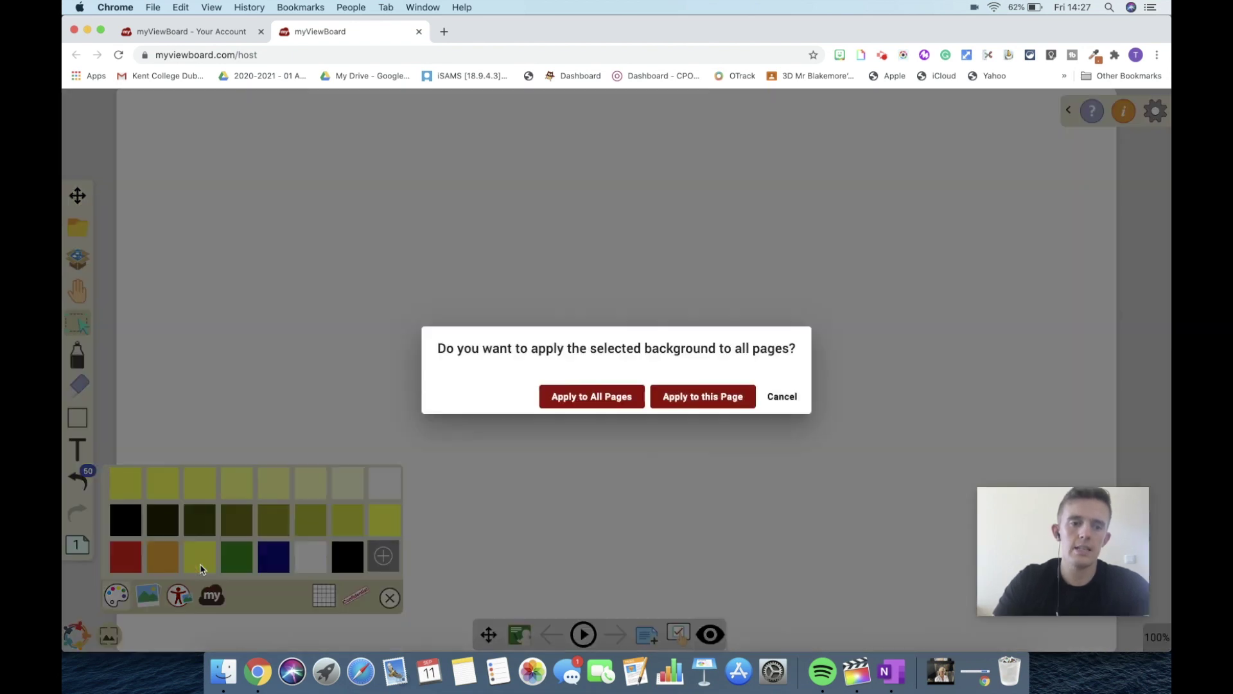
{"action": "left_click", "coordinate": [702, 401]}
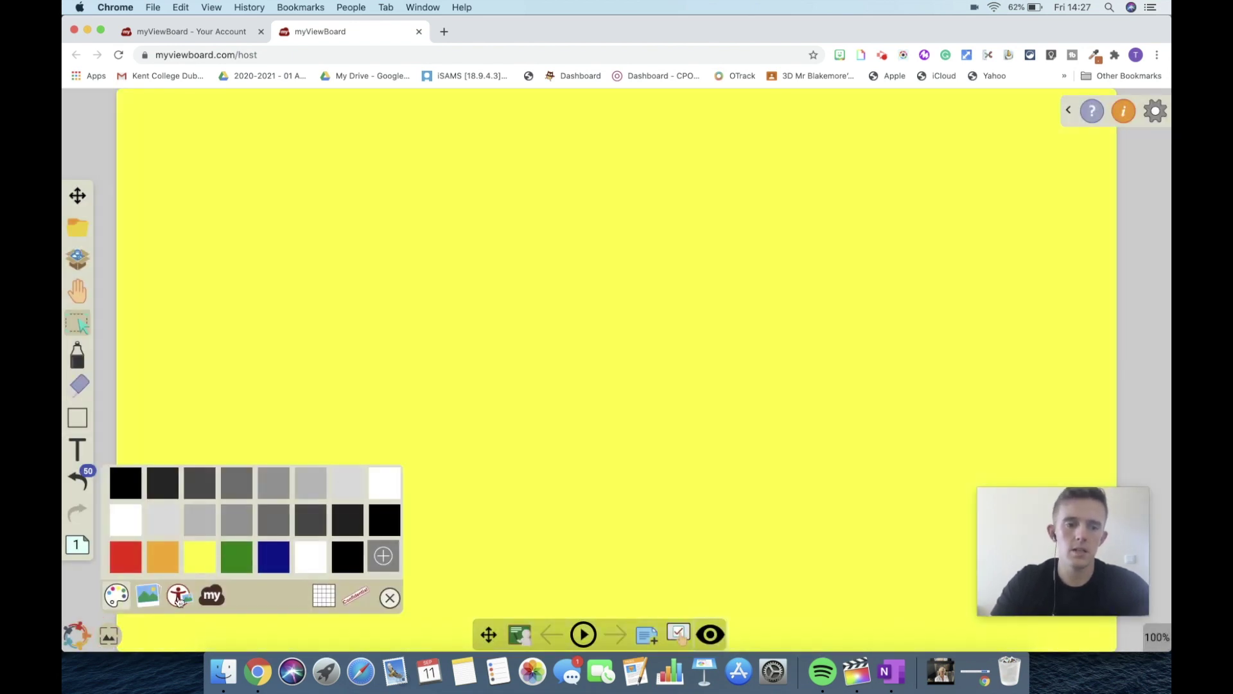
Step: Apply the lined-paper picture background to this page only
{"action": "left_click", "coordinate": [150, 596]}
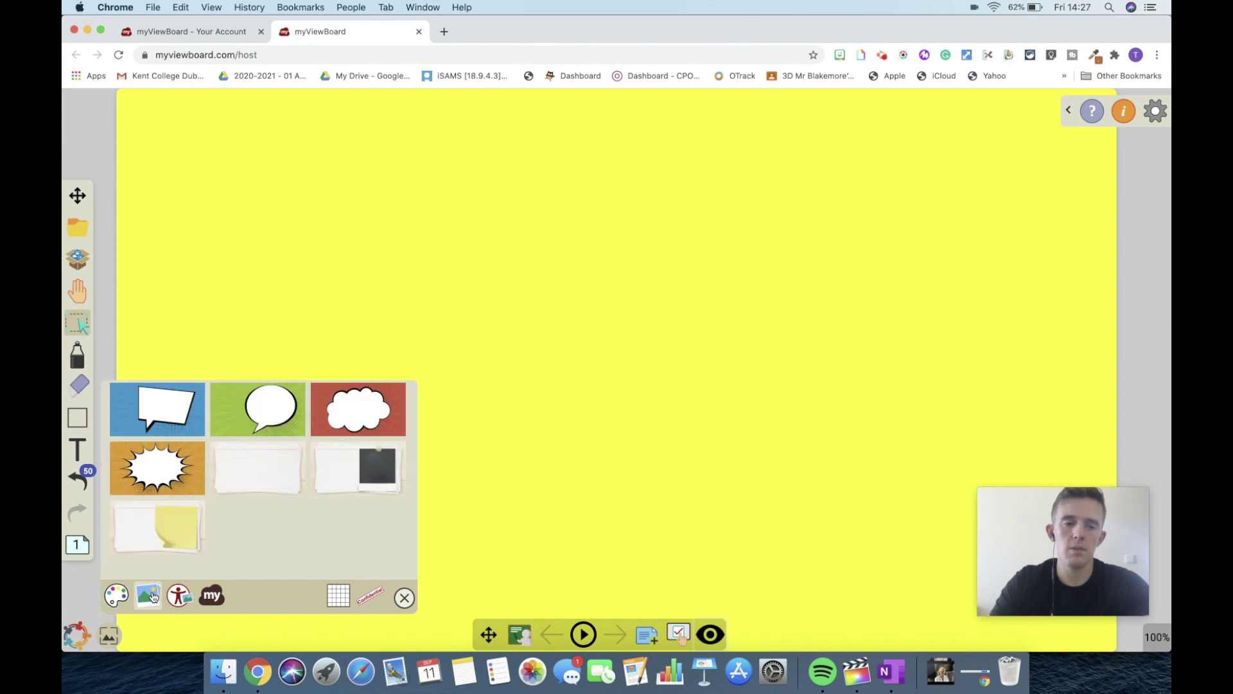
{"action": "left_click", "coordinate": [240, 477]}
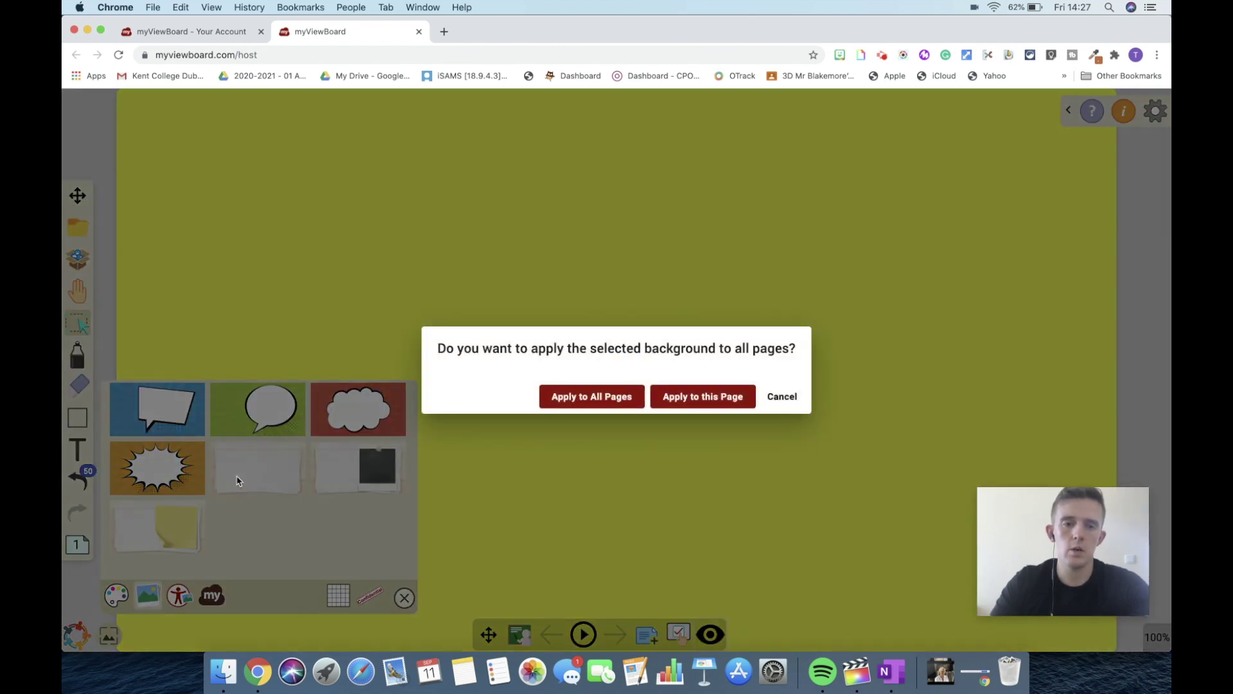
{"action": "left_click", "coordinate": [703, 397]}
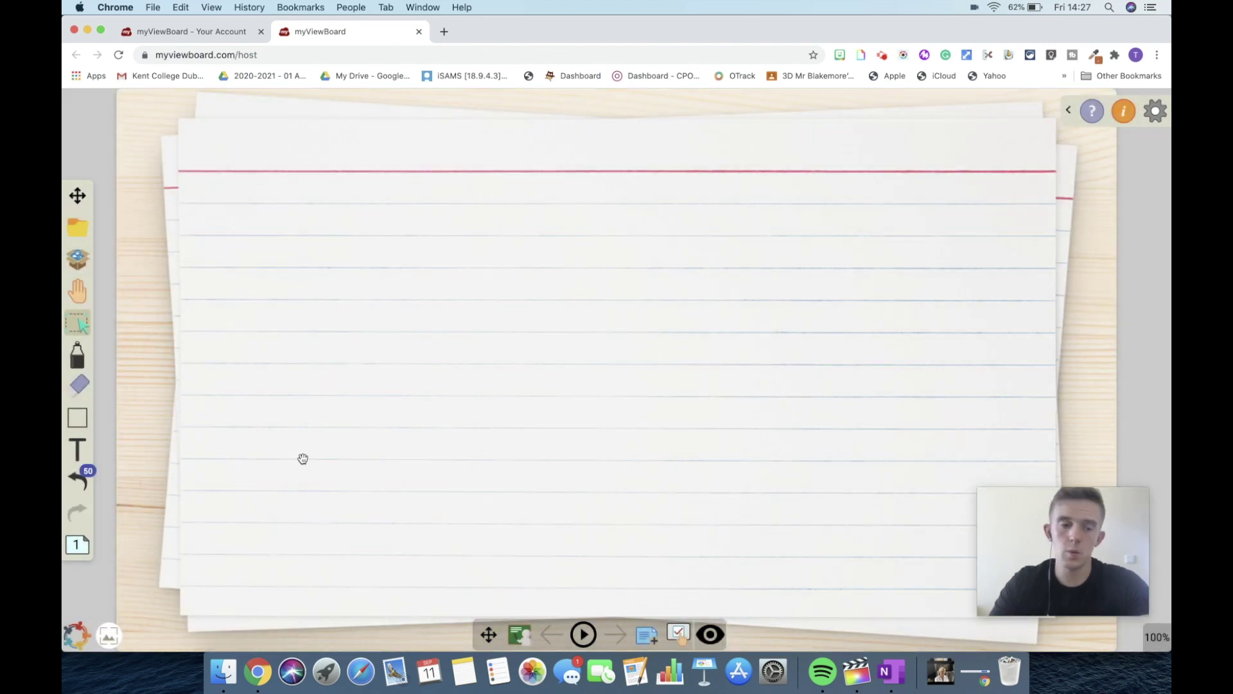
Step: Replace it with the lined paper carrying a taped photo frame
{"action": "left_click", "coordinate": [109, 638]}
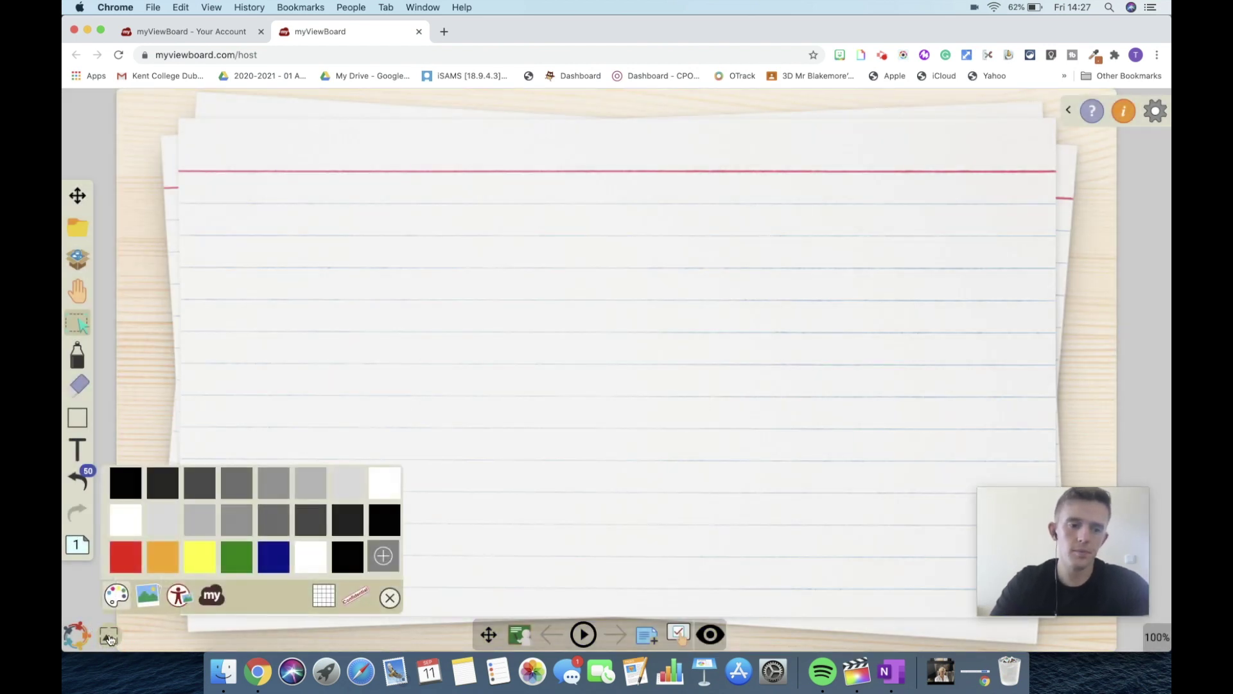
{"action": "left_click", "coordinate": [149, 602]}
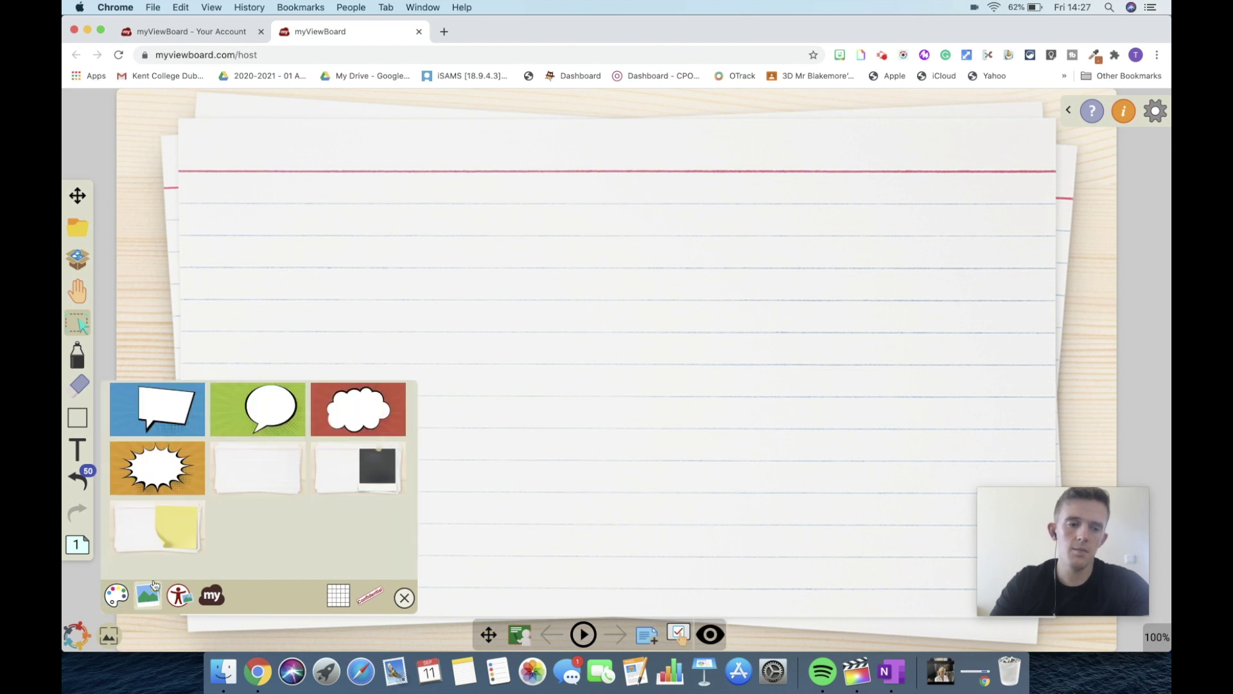
{"action": "left_click", "coordinate": [364, 485]}
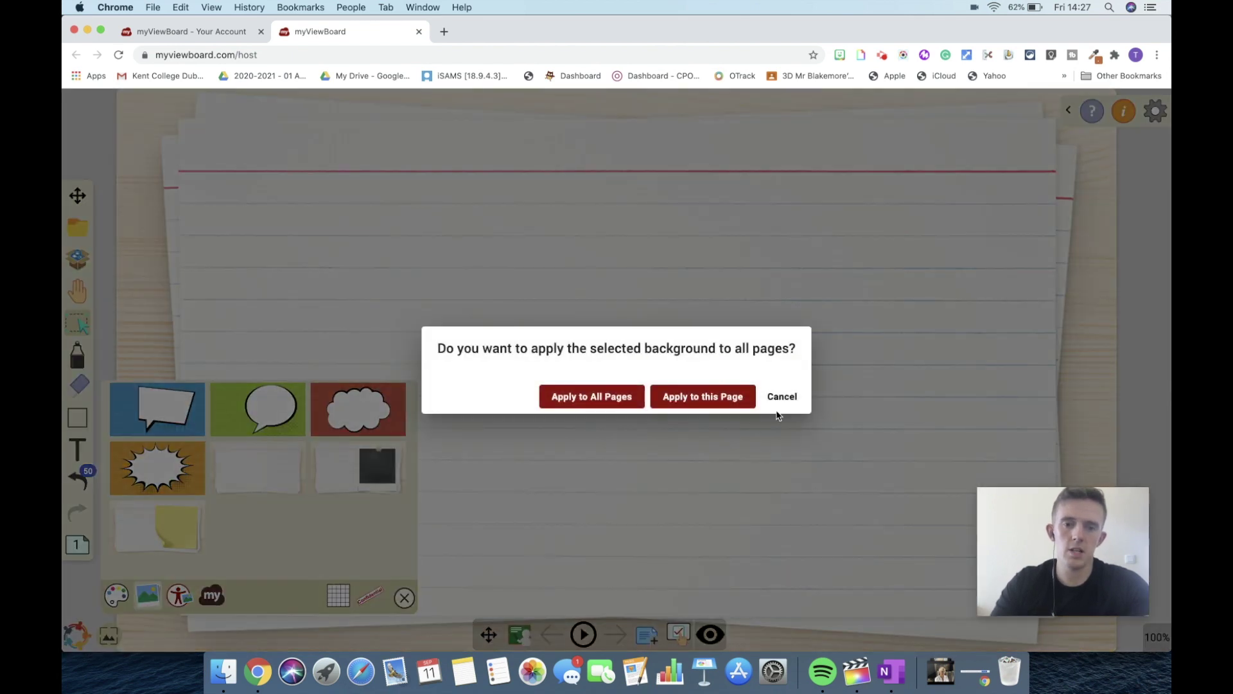
{"action": "left_click", "coordinate": [689, 397]}
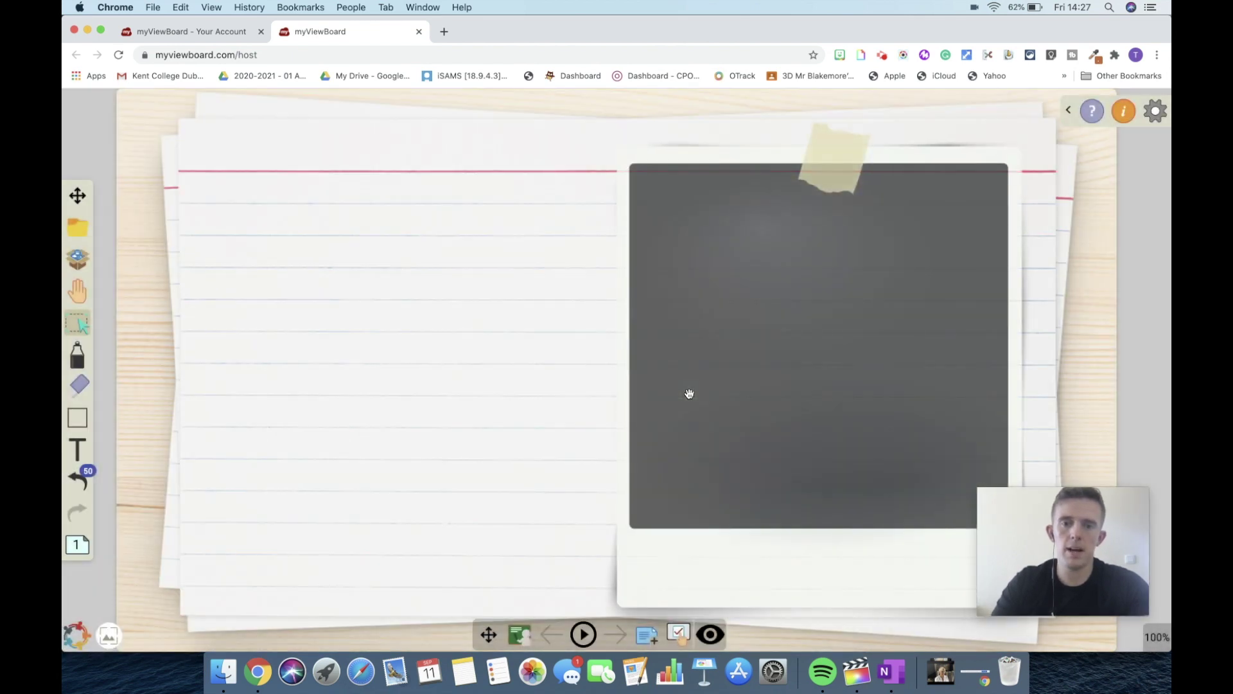
Step: Run an image search for landscape, typed as 'lapdscape', in the media search panel
{"action": "left_click", "coordinate": [77, 259]}
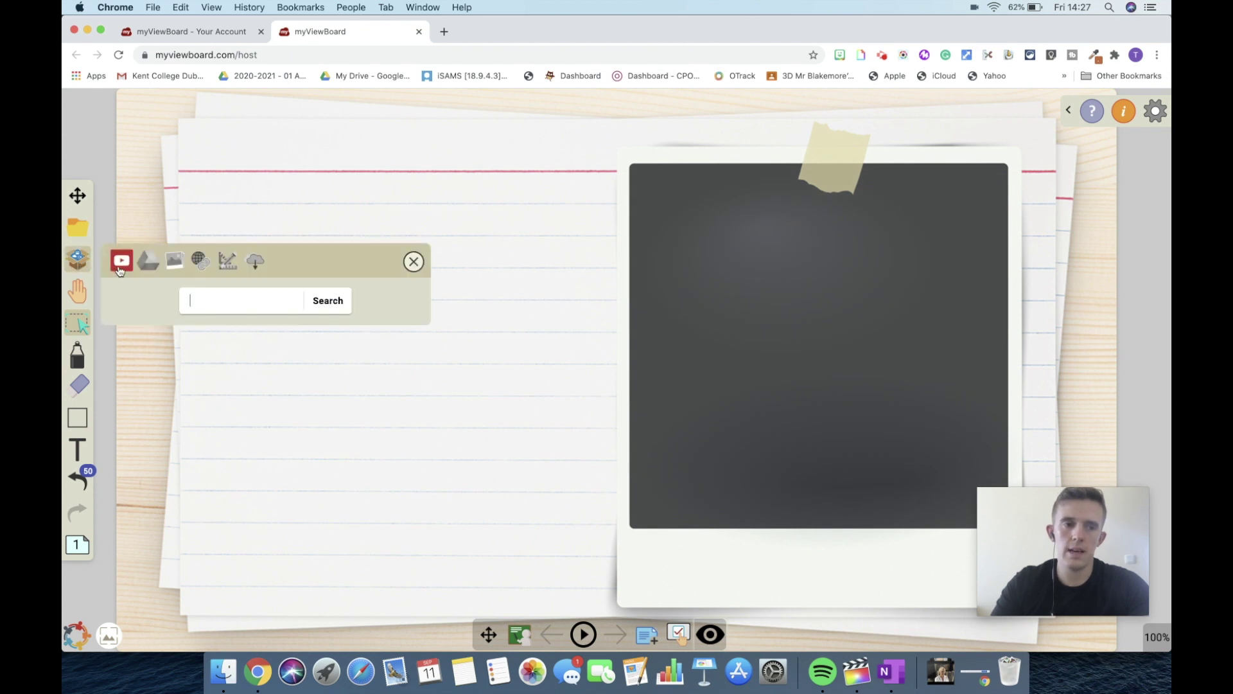
{"action": "left_click", "coordinate": [174, 261]}
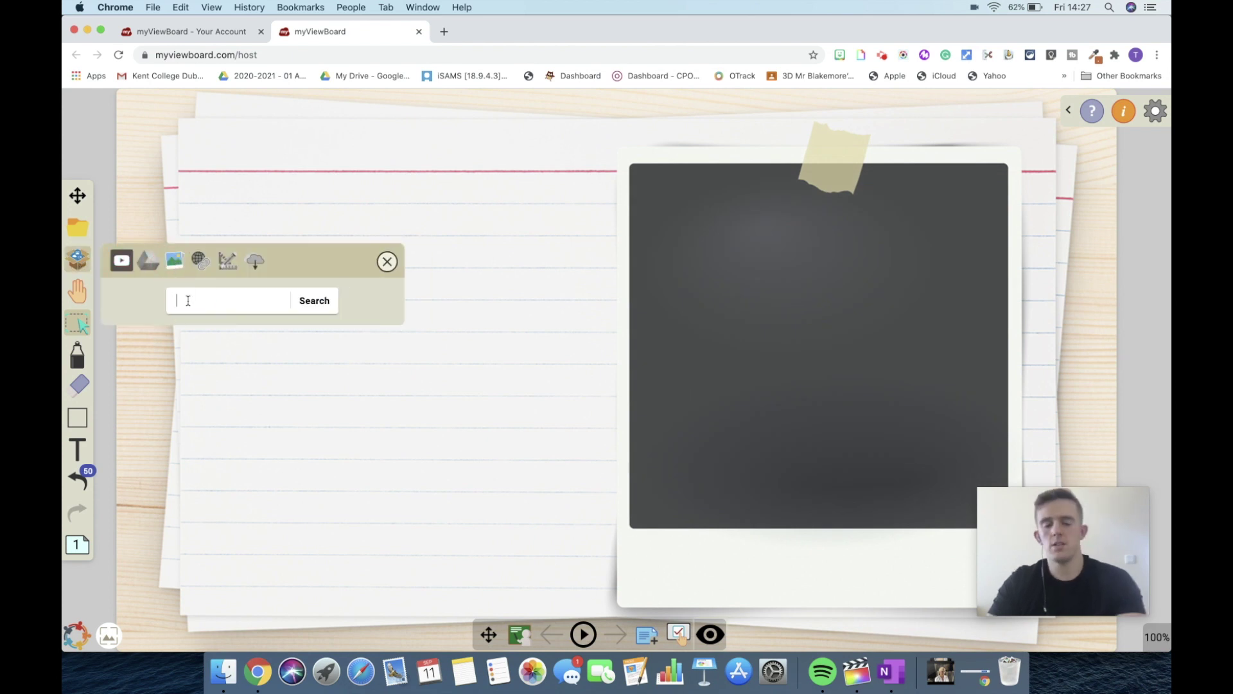
{"action": "type", "text": "lap"}
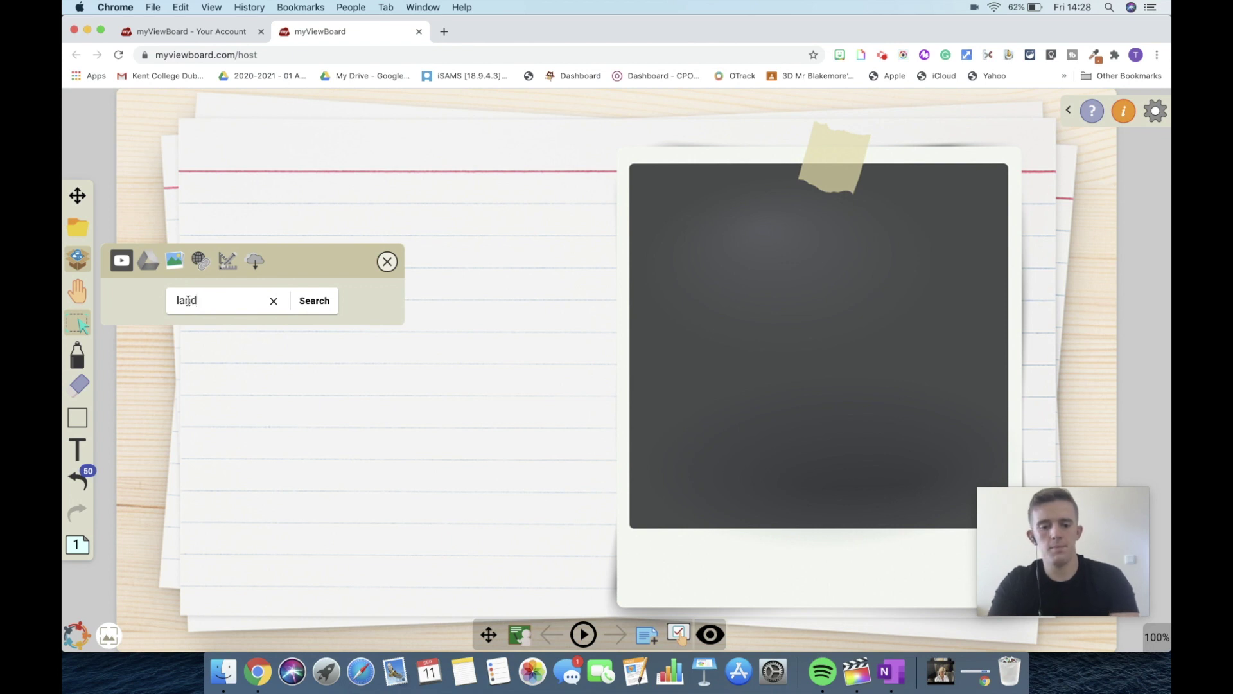
{"action": "type", "text": "dscape"}
{"action": "left_click", "coordinate": [313, 300]}
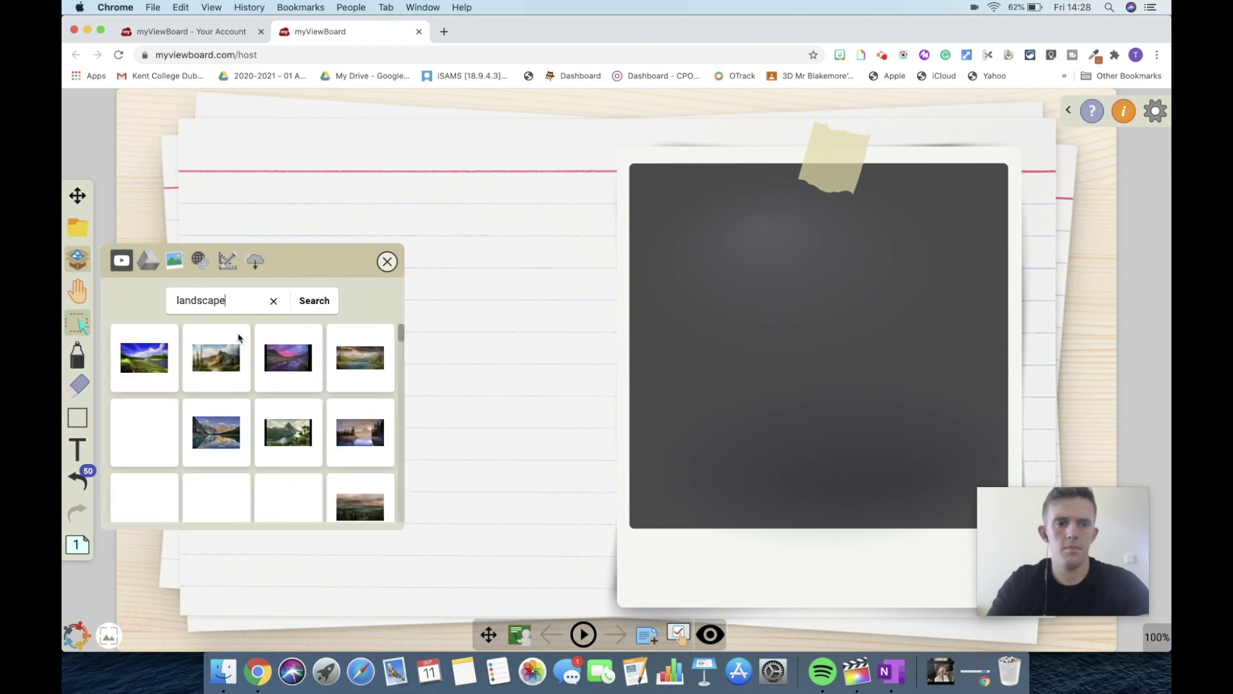
Step: Drop the first landscape result into the photo frame, enlarge and nudge it, then delete it
{"action": "left_click_drag", "start_coordinate": [124, 363], "coordinate": [762, 296]}
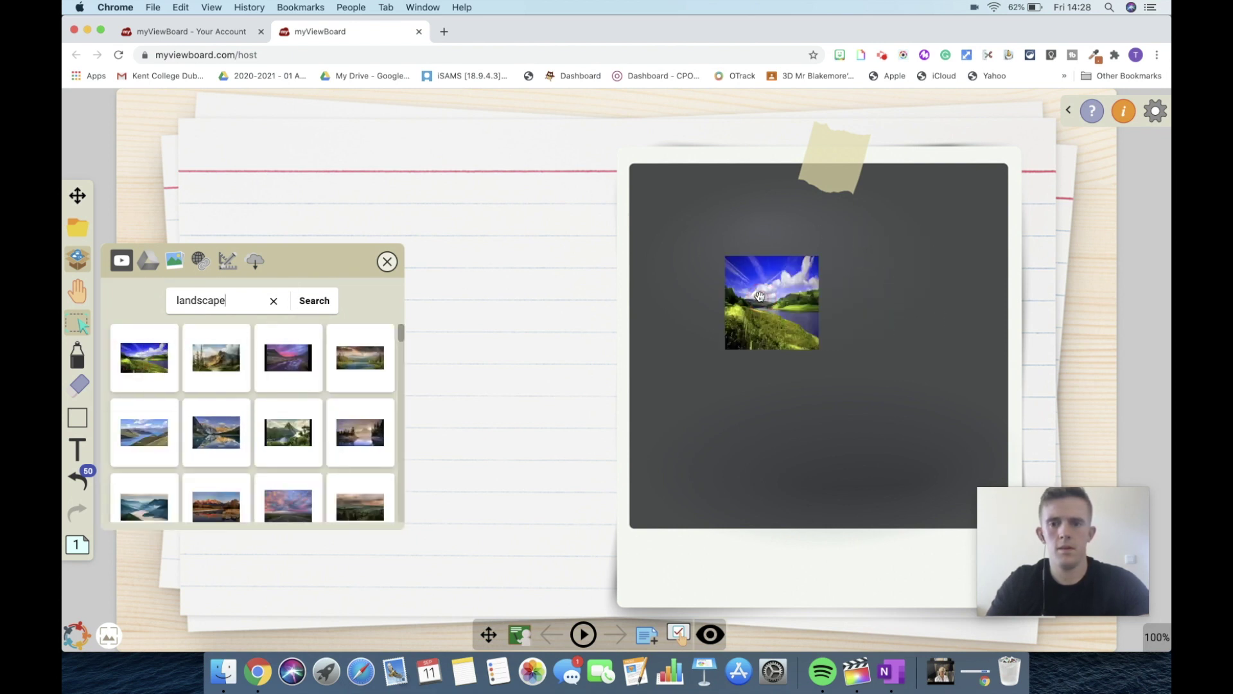
{"action": "left_click", "coordinate": [394, 270]}
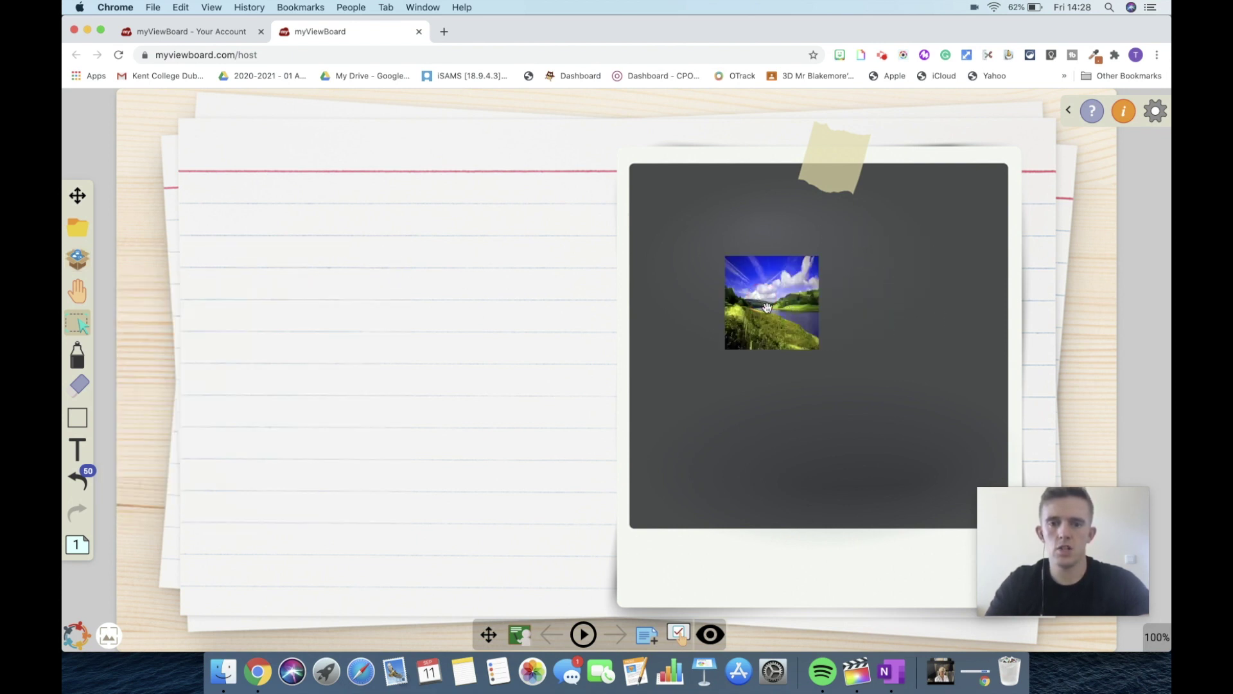
{"action": "left_click", "coordinate": [767, 308]}
{"action": "left_click_drag", "start_coordinate": [823, 353], "coordinate": [972, 471]}
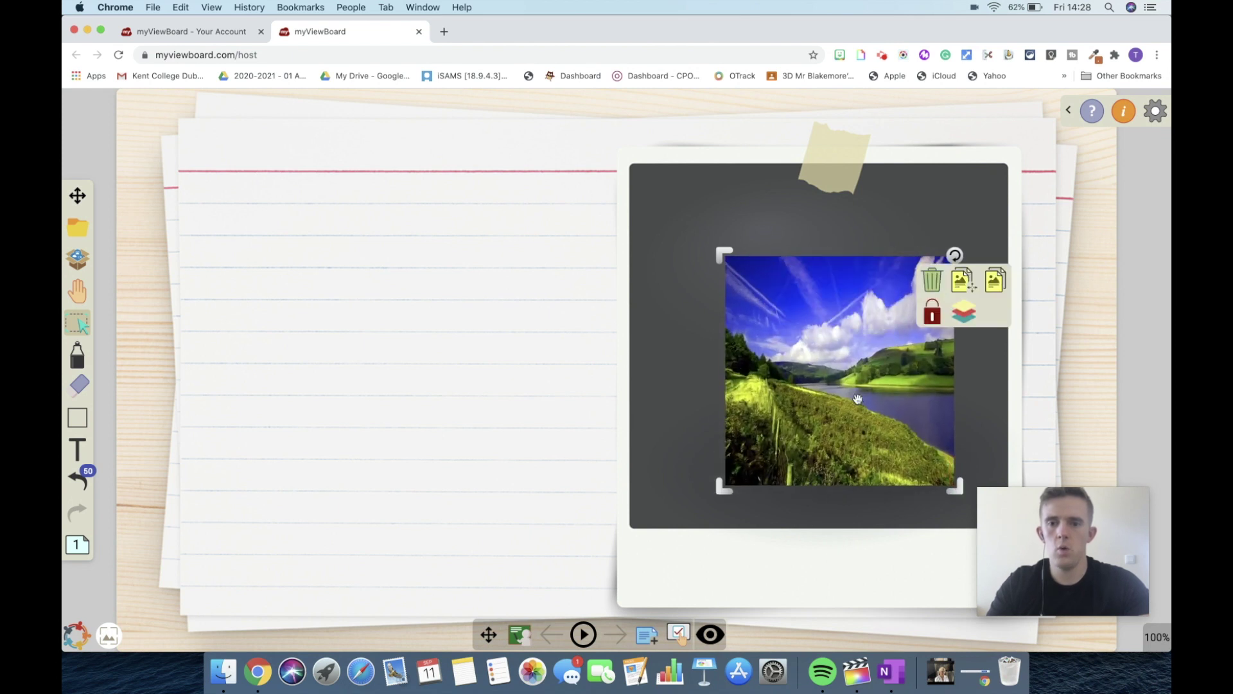
{"action": "left_click_drag", "start_coordinate": [857, 400], "coordinate": [831, 387]}
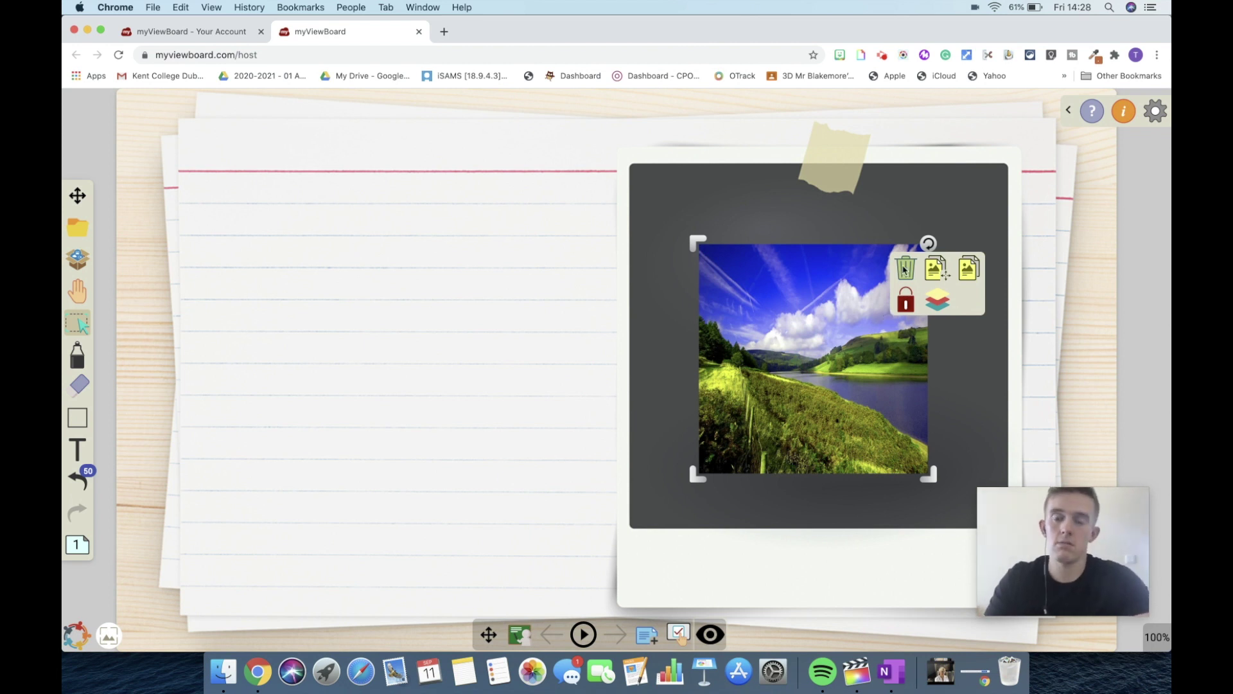
{"action": "left_click", "coordinate": [904, 269]}
Step: Open the background templates gallery and scroll through the available templates
{"action": "left_click", "coordinate": [109, 635]}
{"action": "scroll", "coordinate": [251, 540], "scroll_direction": "down", "scroll_amount": 2}
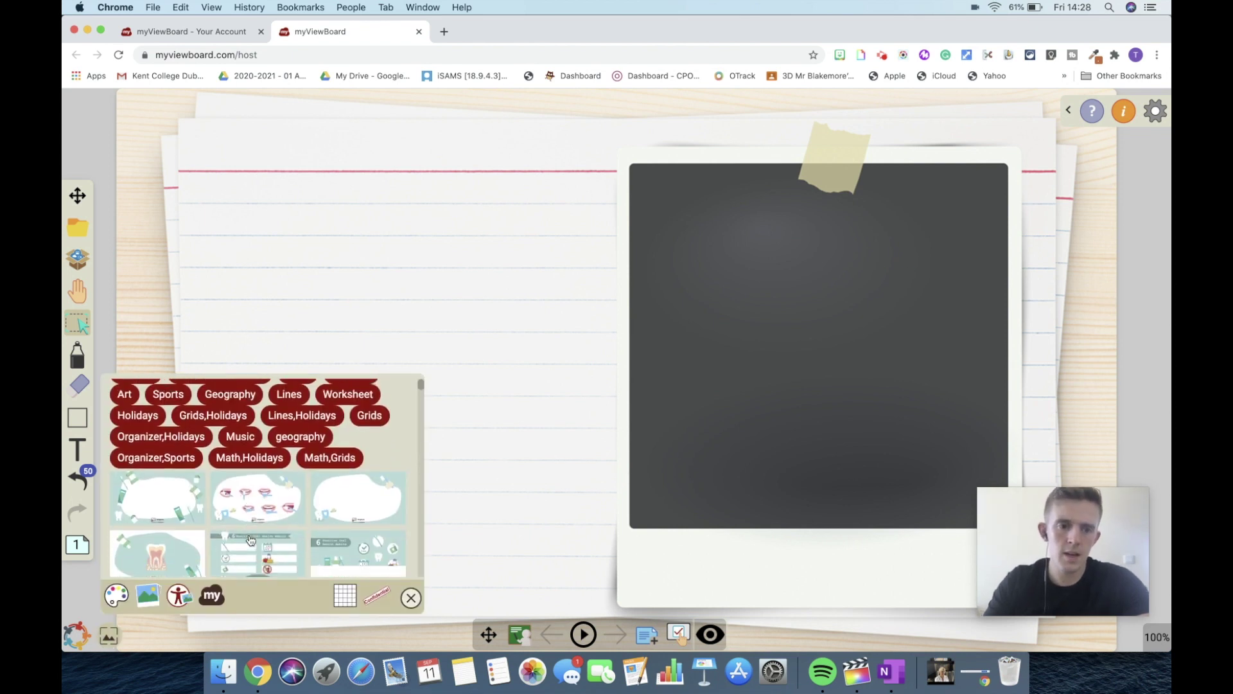
{"action": "scroll", "coordinate": [251, 540], "scroll_direction": "down", "scroll_amount": 10}
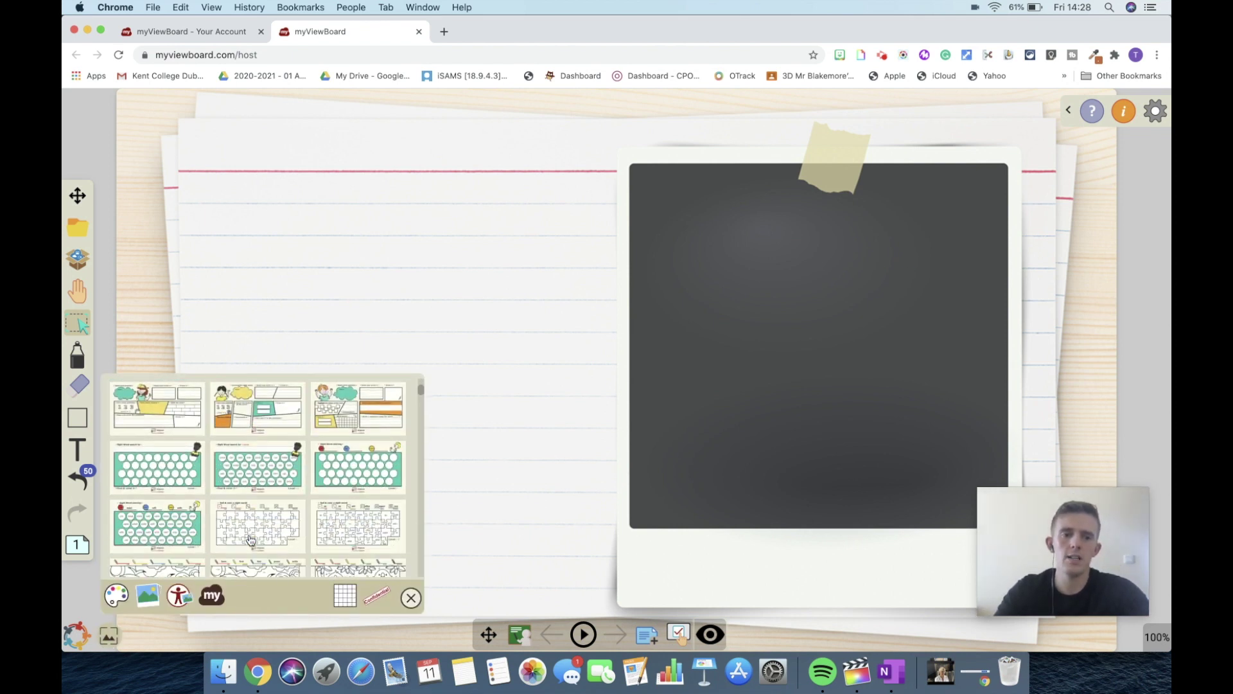
{"action": "scroll", "coordinate": [250, 539], "scroll_direction": "down", "scroll_amount": 15}
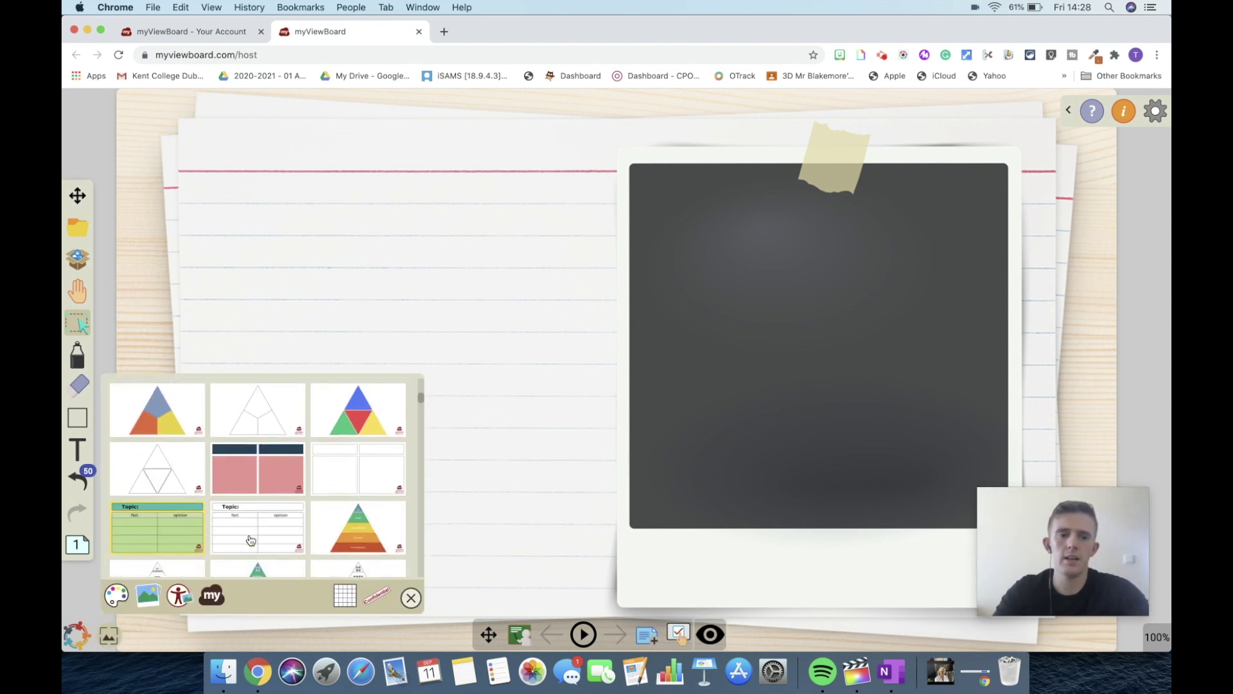
{"action": "scroll", "coordinate": [250, 540], "scroll_direction": "down", "scroll_amount": 15}
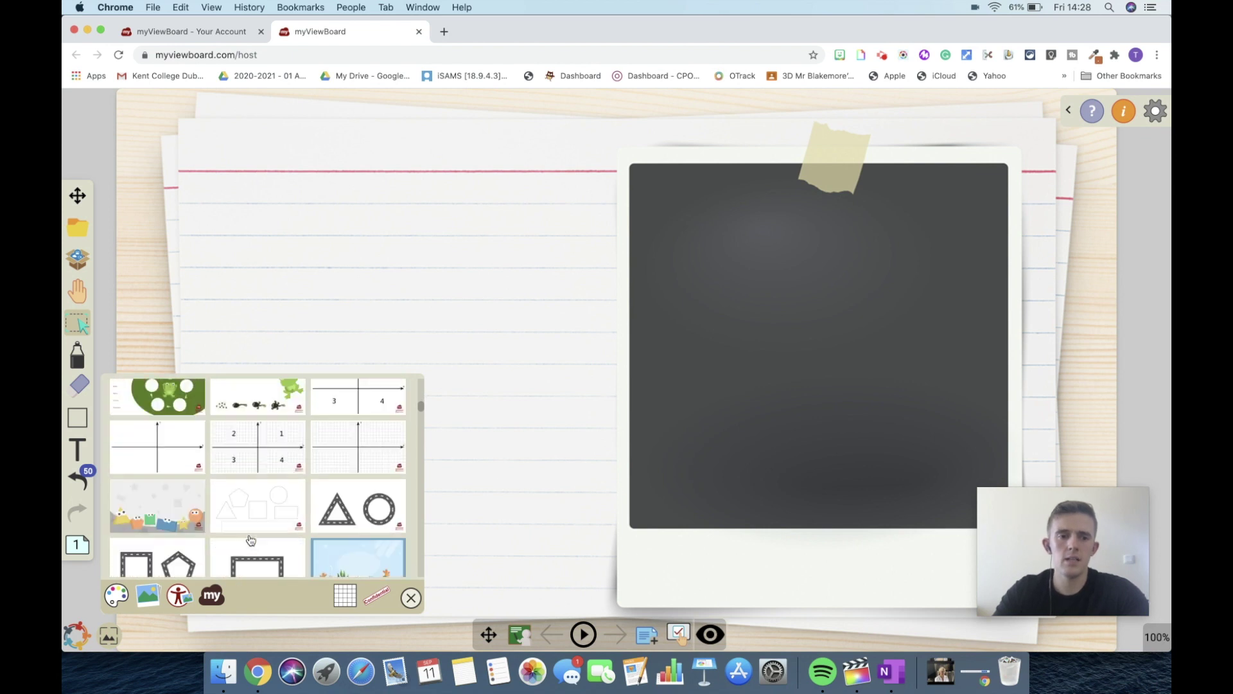
{"action": "scroll", "coordinate": [250, 540], "scroll_direction": "down", "scroll_amount": 15}
{"action": "scroll", "coordinate": [250, 539], "scroll_direction": "up", "scroll_amount": 15}
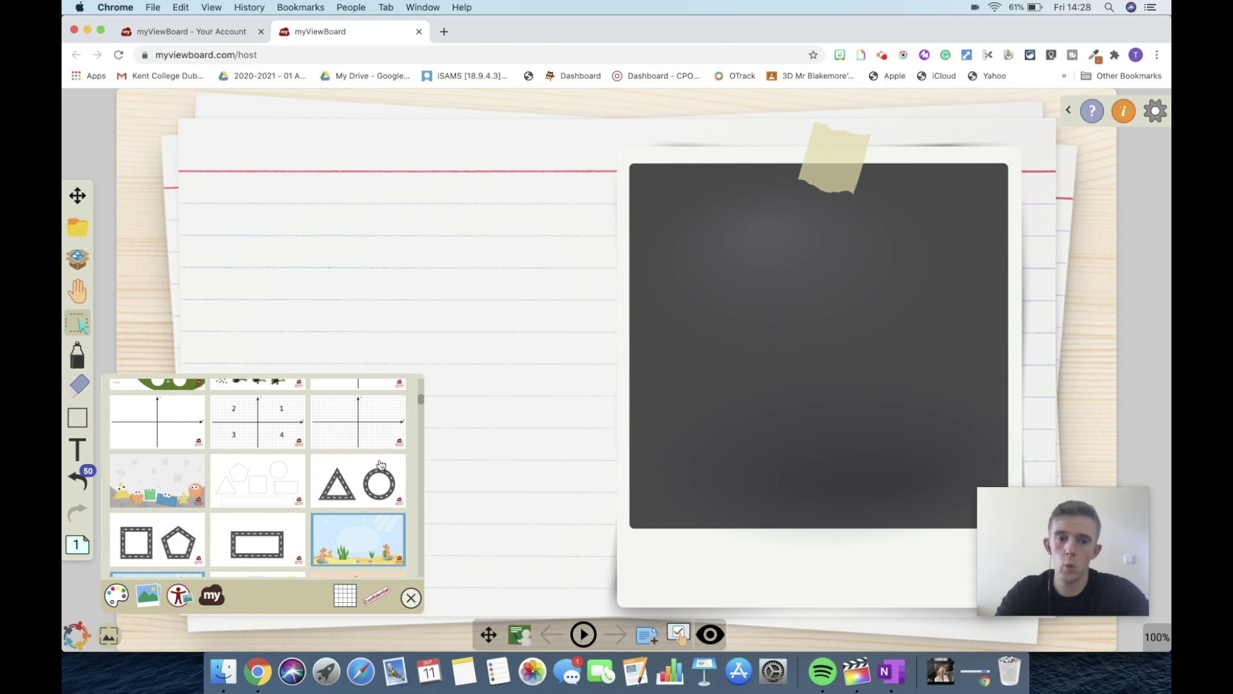
{"action": "scroll", "coordinate": [207, 465], "scroll_direction": "down", "scroll_amount": 15}
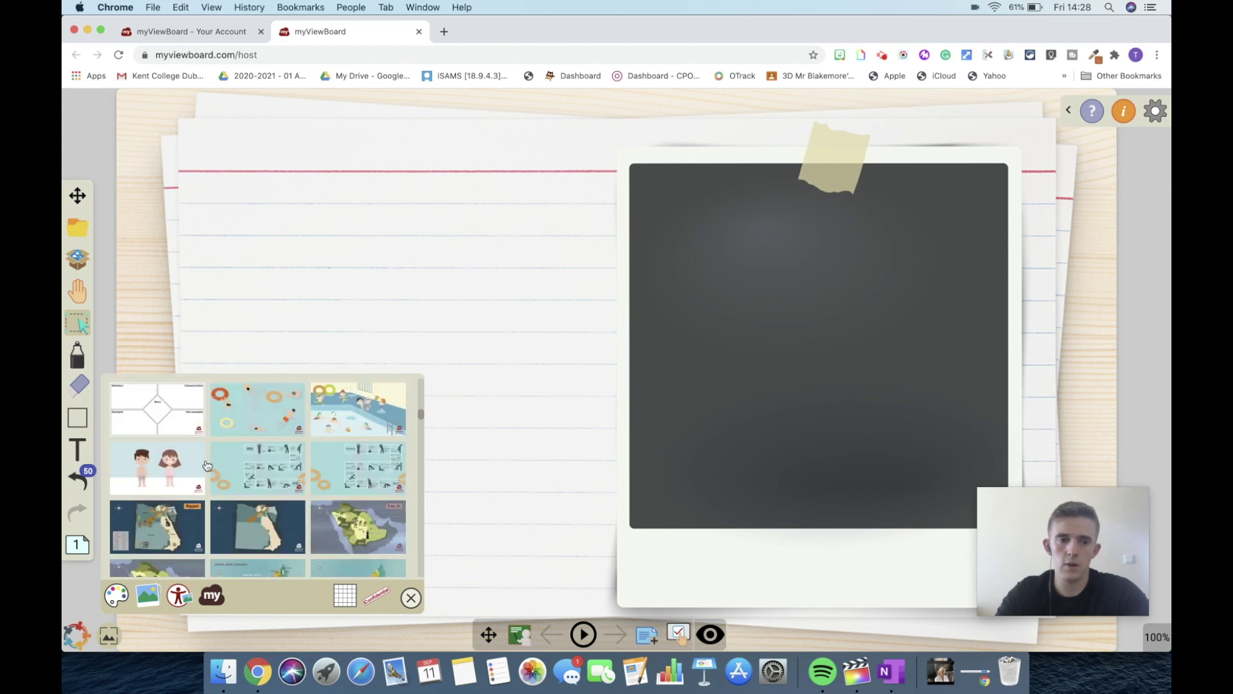
{"action": "scroll", "coordinate": [207, 465], "scroll_direction": "down", "scroll_amount": 5}
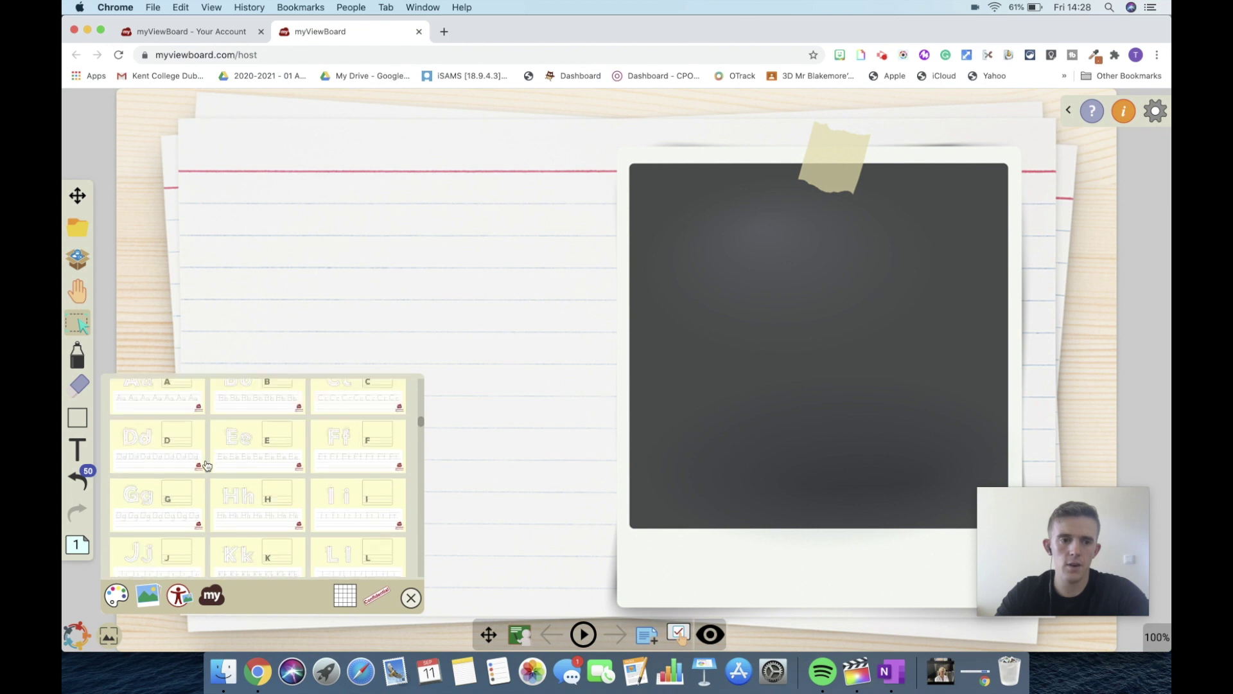
{"action": "scroll", "coordinate": [207, 465], "scroll_direction": "down", "scroll_amount": 10}
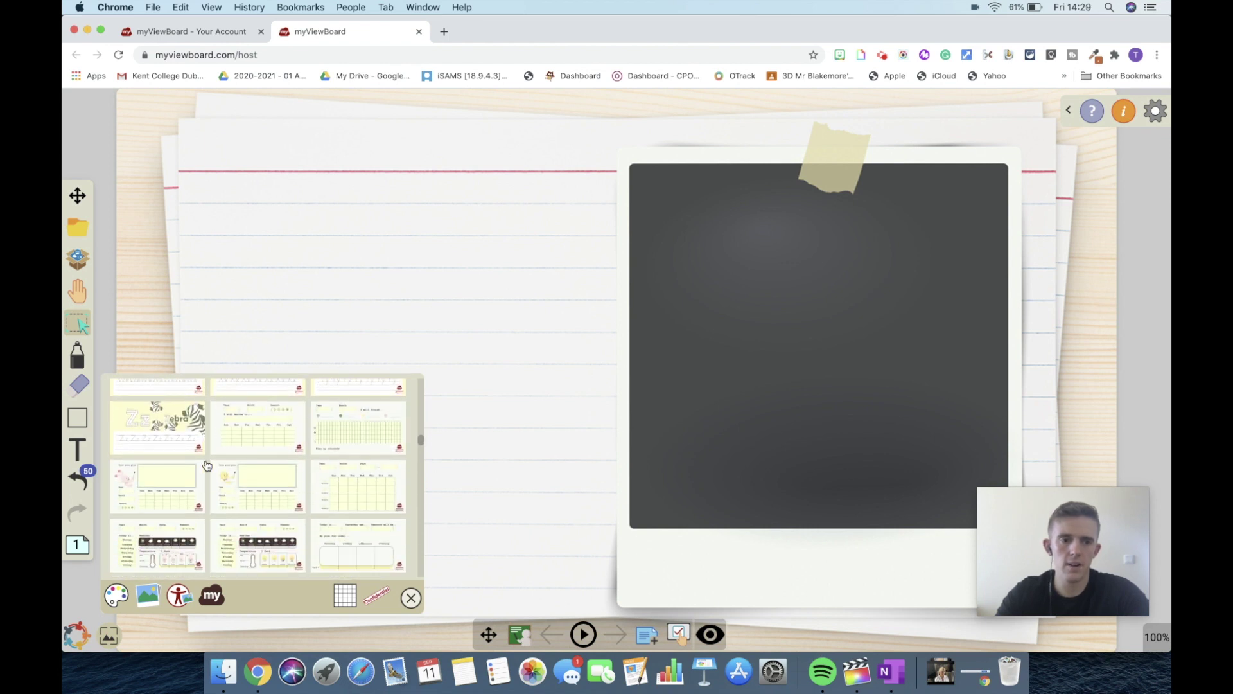
{"action": "scroll", "coordinate": [207, 465], "scroll_direction": "down", "scroll_amount": 8}
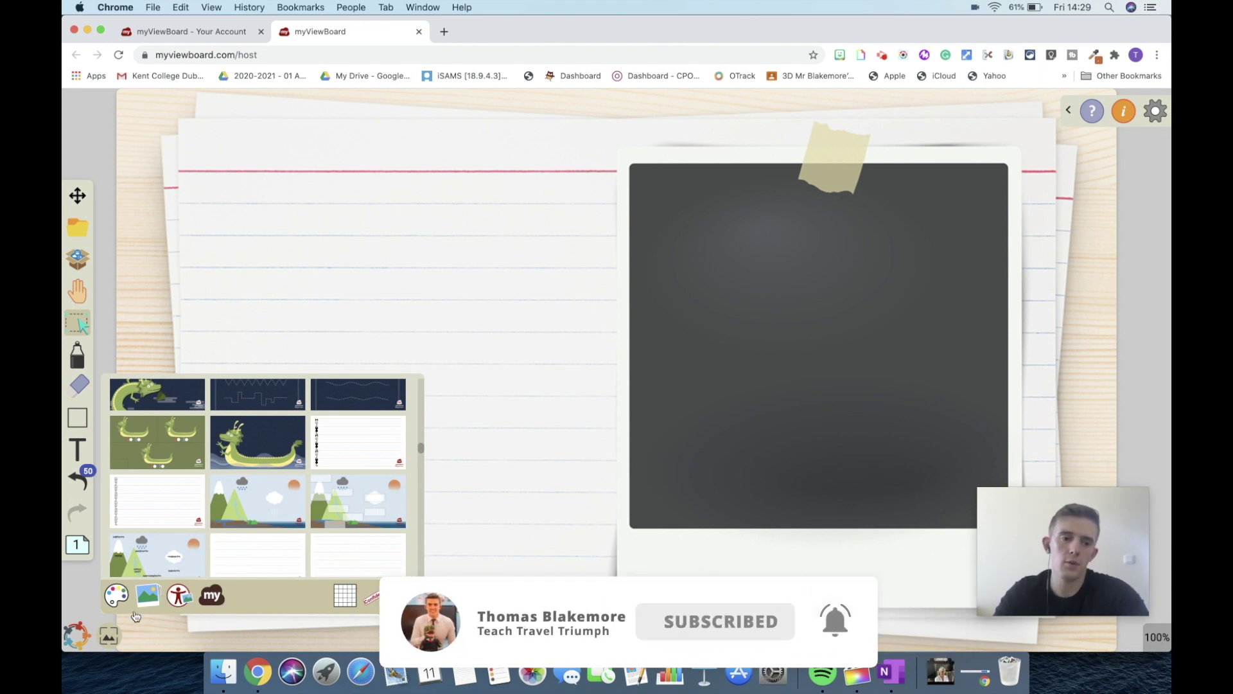
Step: Apply a plain white background to this page only
{"action": "left_click", "coordinate": [117, 595]}
{"action": "left_click", "coordinate": [126, 531]}
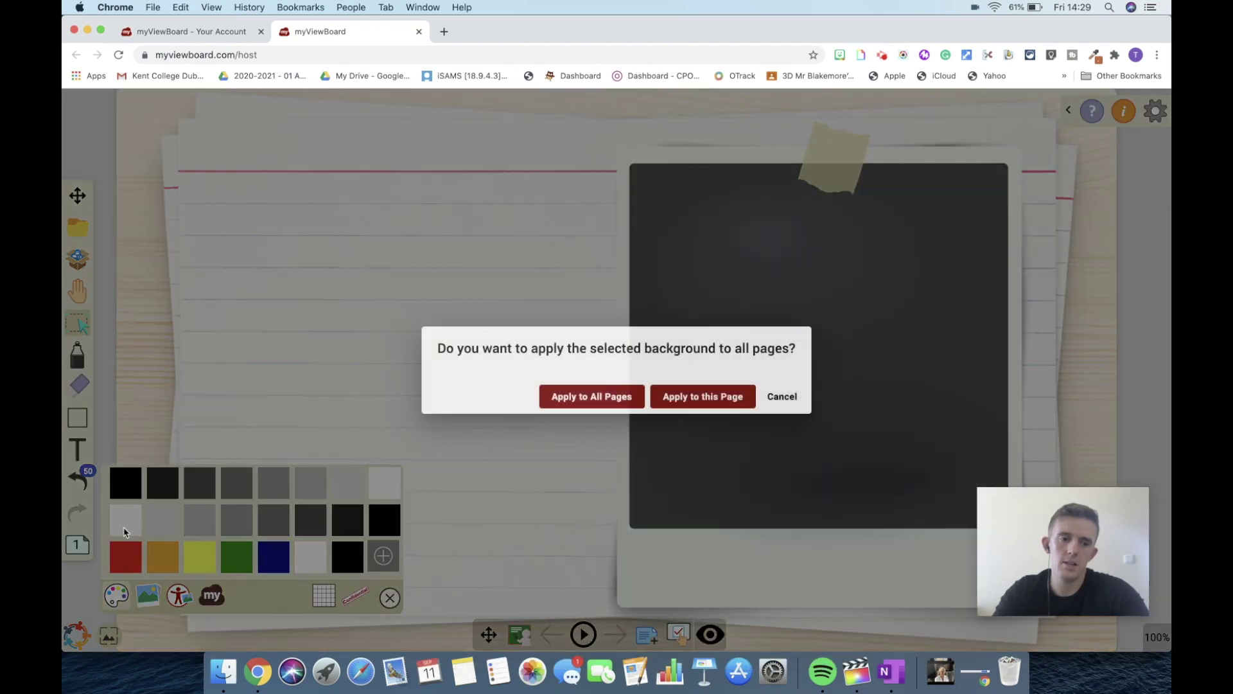
{"action": "left_click", "coordinate": [678, 397]}
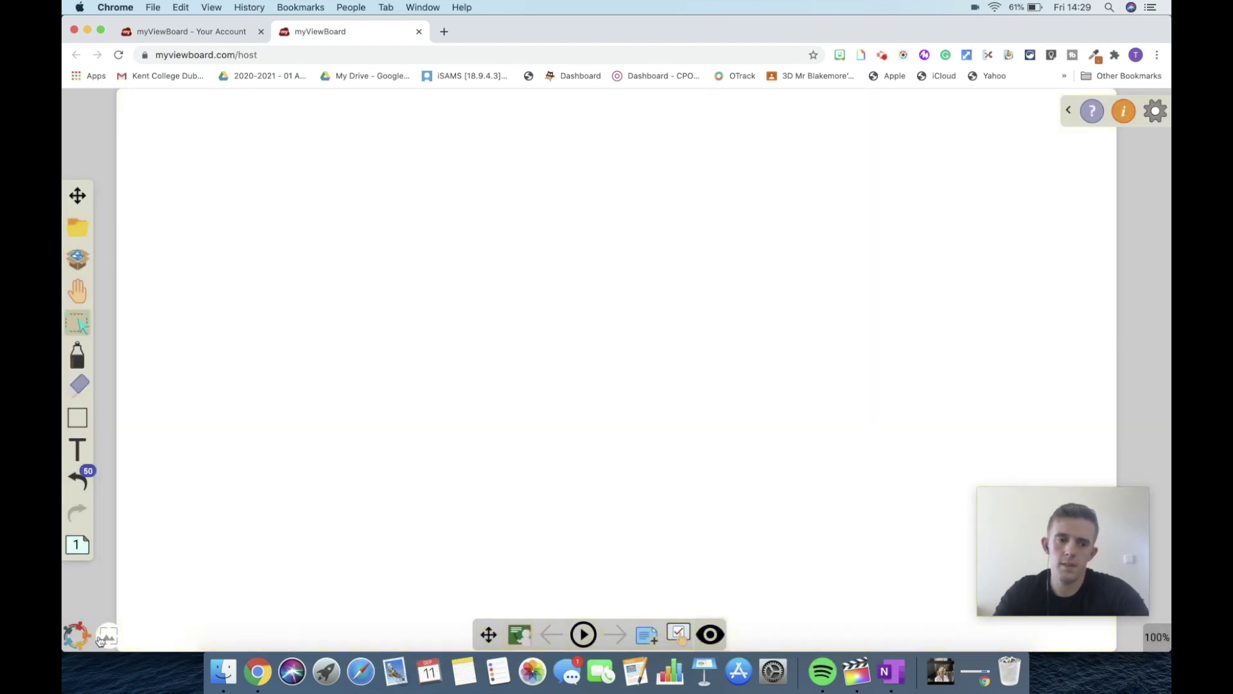
Step: Give the page a grid background with a diagonal Confidential overlay, then close the templates
{"action": "left_click", "coordinate": [102, 639]}
{"action": "left_click", "coordinate": [325, 599]}
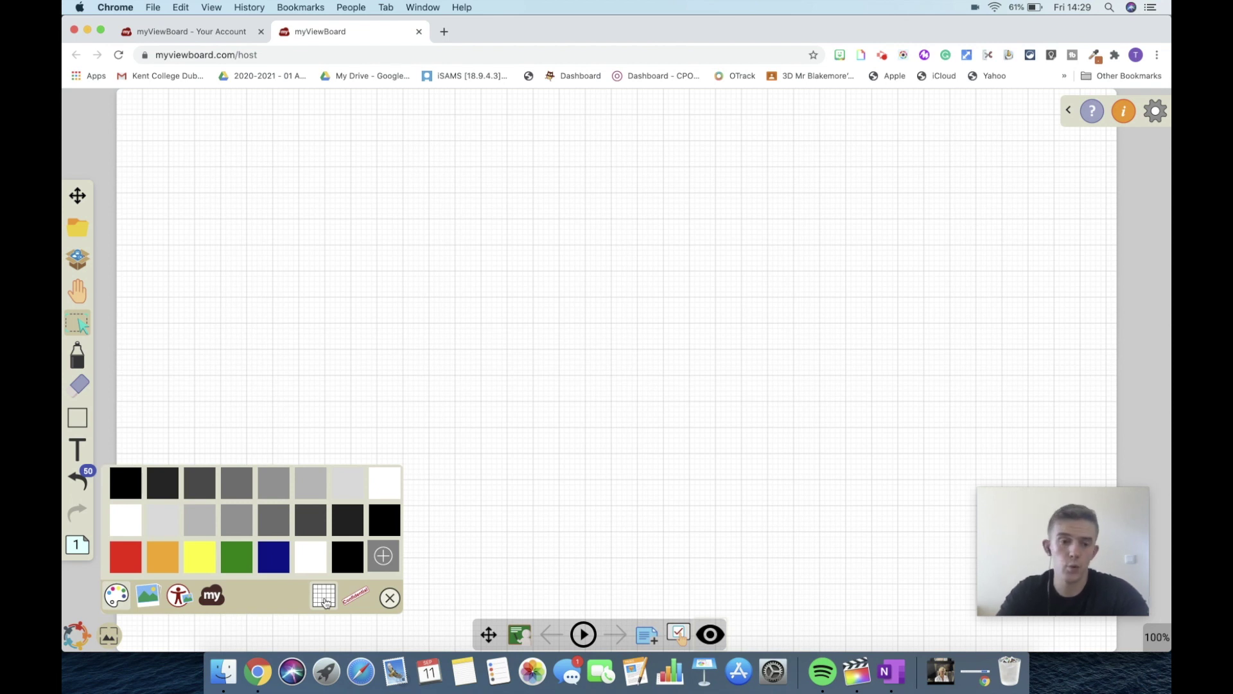
{"action": "left_click", "coordinate": [187, 599]}
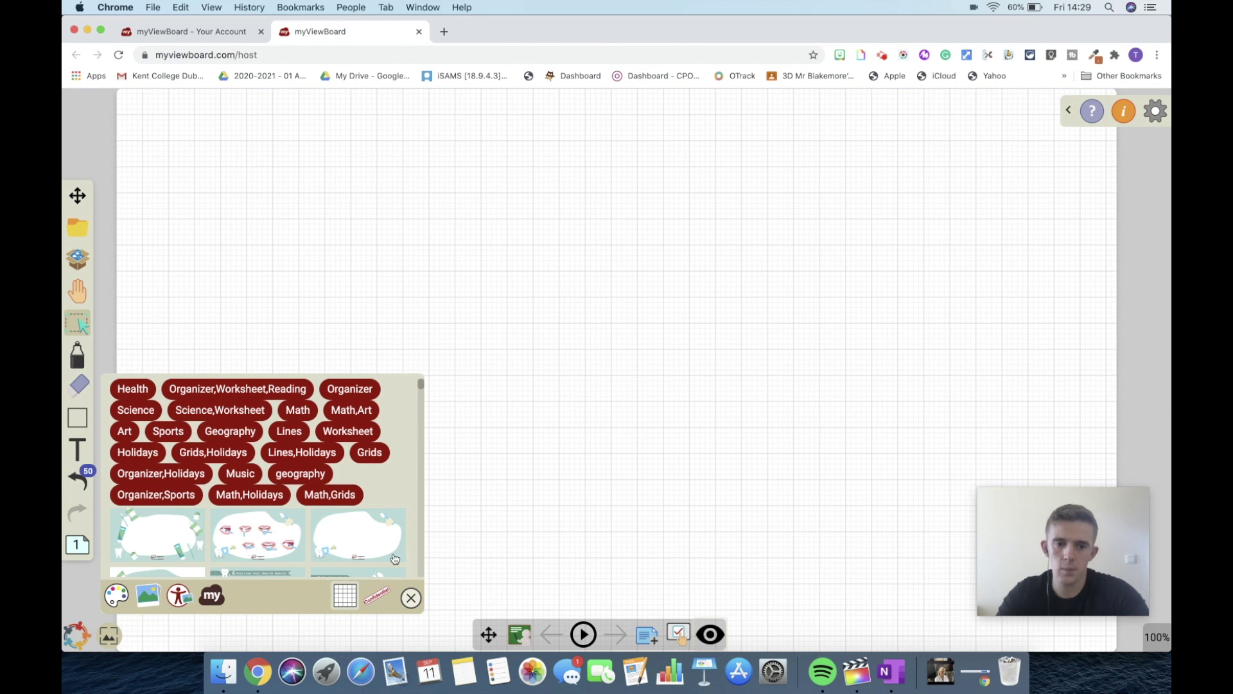
{"action": "left_click", "coordinate": [379, 597]}
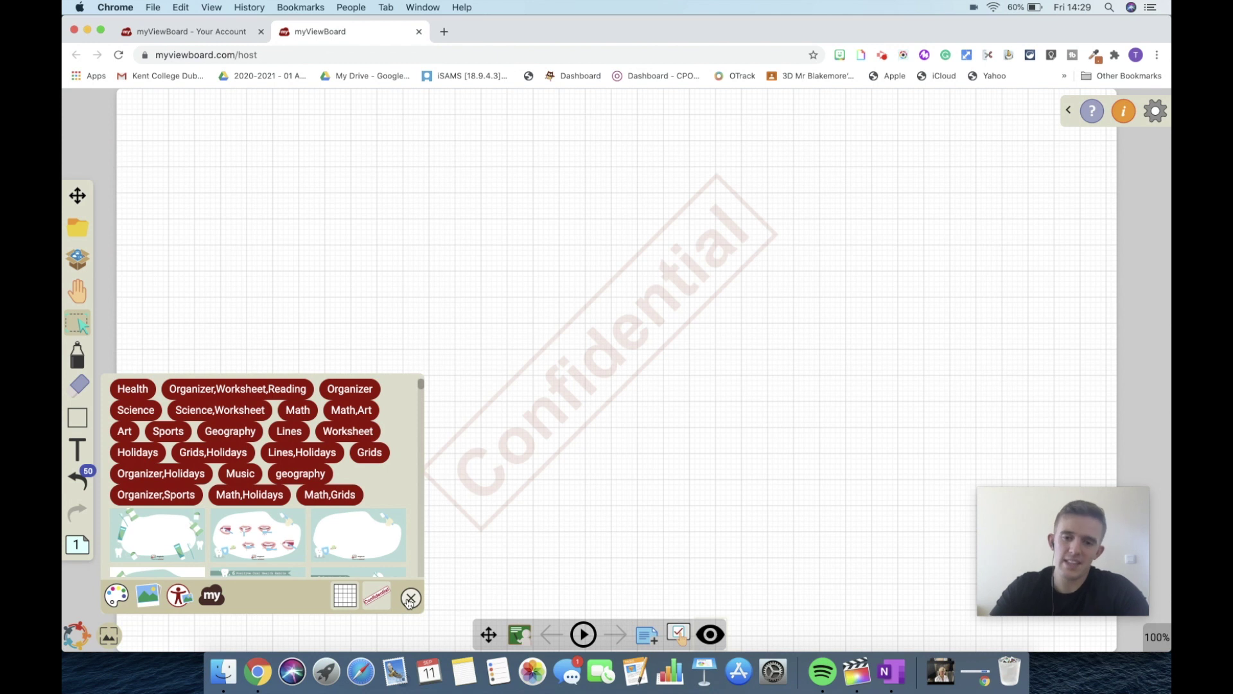
{"action": "left_click", "coordinate": [409, 601]}
Step: Open the participant list showing no users online, check the account page, and return to the whiteboard
{"action": "left_click_drag", "start_coordinate": [488, 635], "coordinate": [521, 643]}
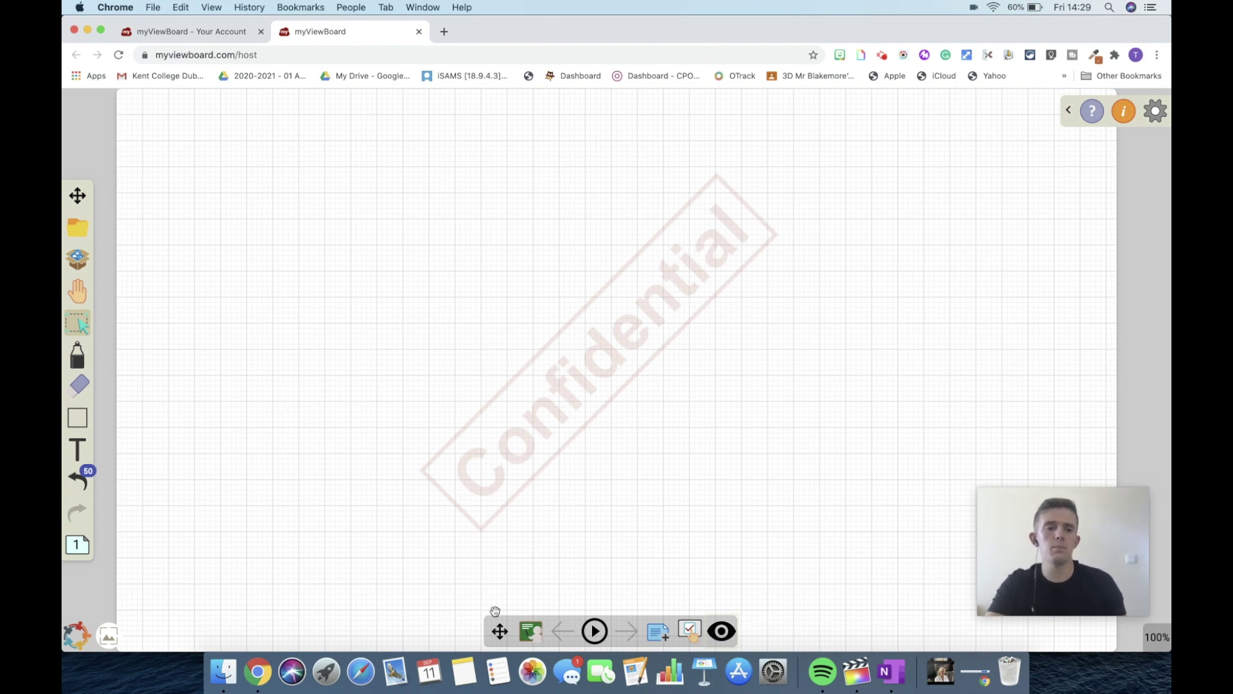
{"action": "left_click", "coordinate": [75, 636]}
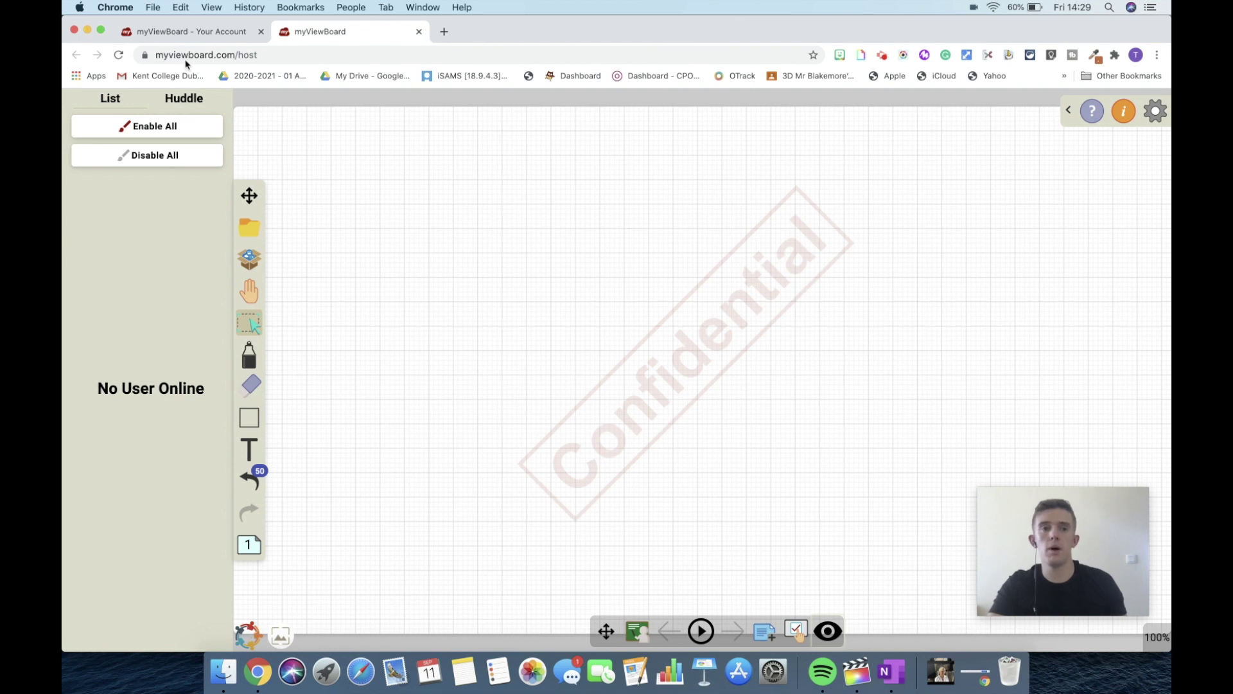
{"action": "left_click", "coordinate": [193, 31]}
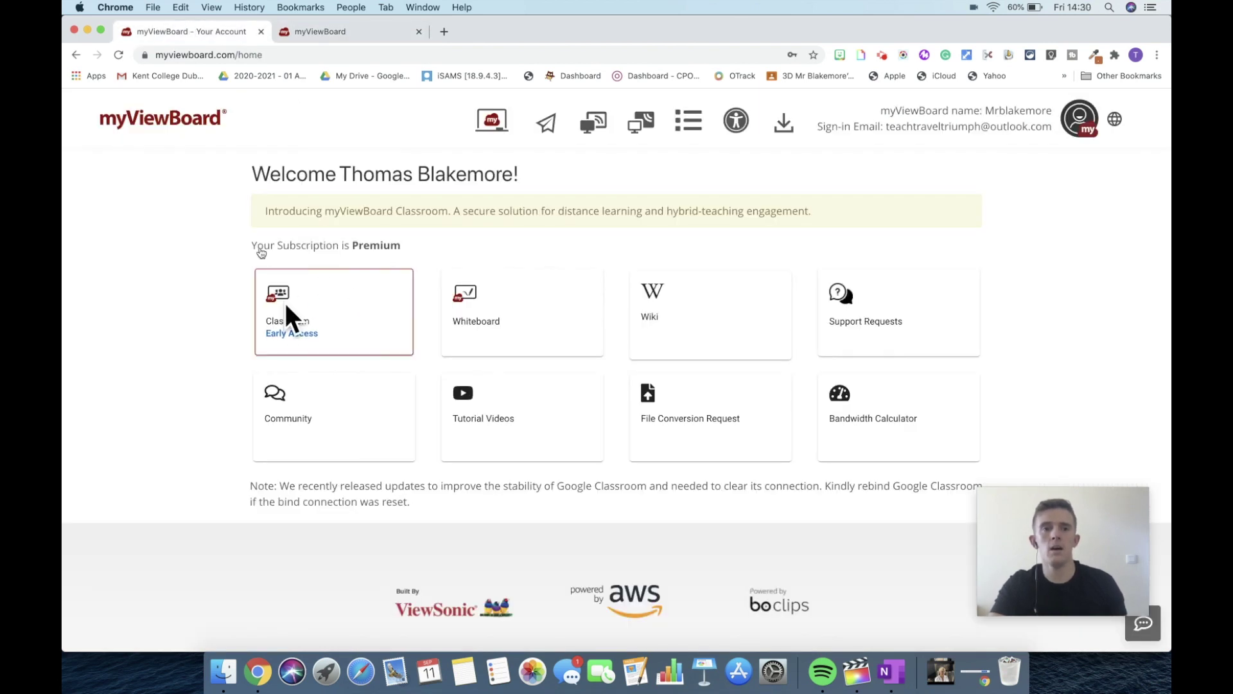
{"action": "left_click", "coordinate": [339, 33]}
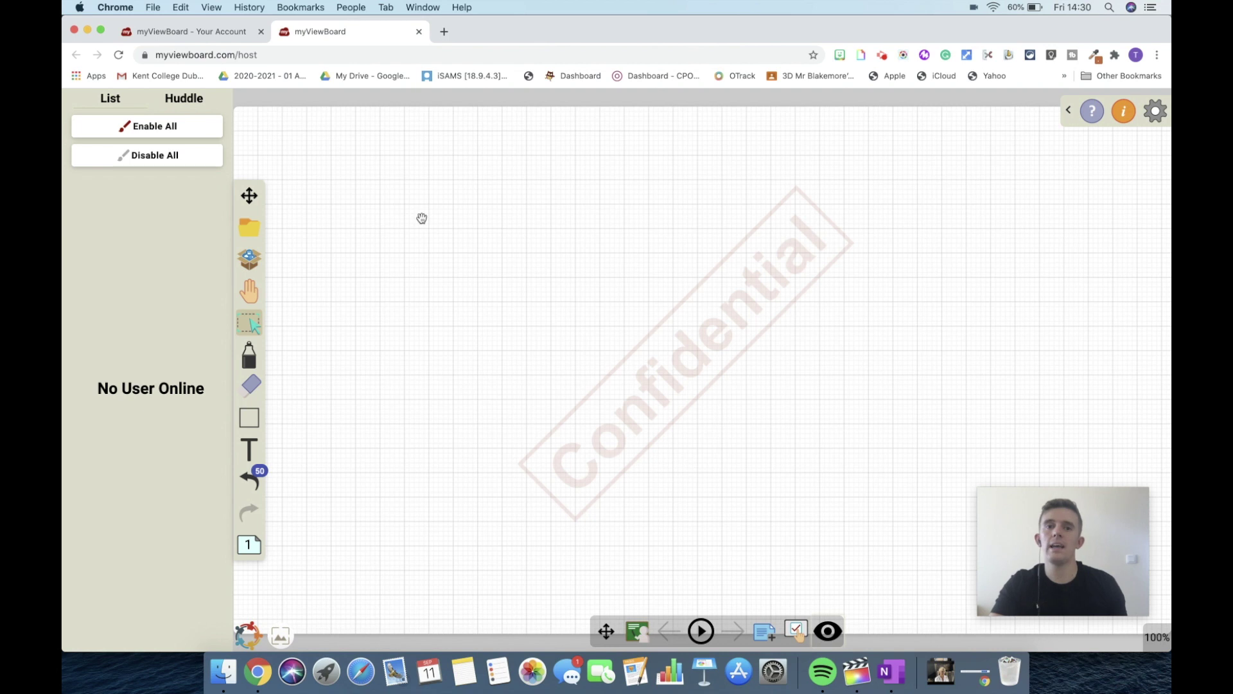